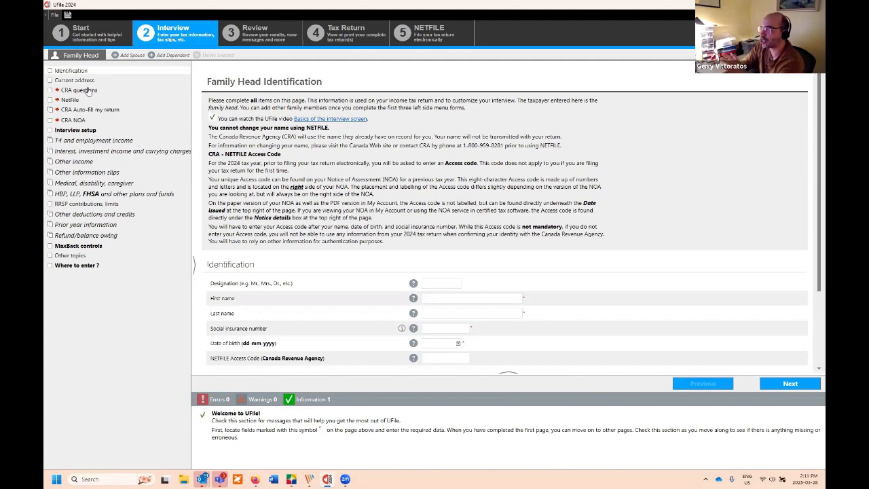
Step: Move through Current address and CRA questions to the T4 and employment income page
{"action": "left_click", "coordinate": [87, 84]}
{"action": "left_click", "coordinate": [87, 90]}
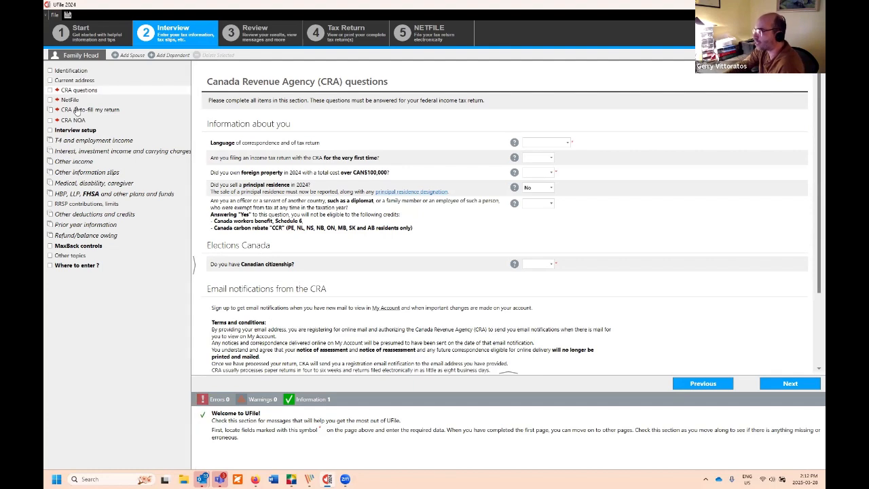
{"action": "left_click", "coordinate": [109, 141]}
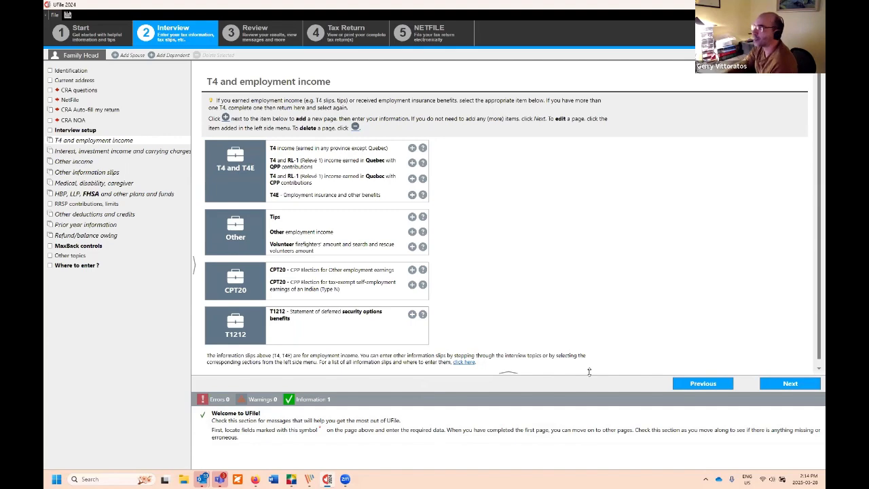
Step: Return to the Family Head Identification page via Identification in the left menu
{"action": "left_click", "coordinate": [70, 71]}
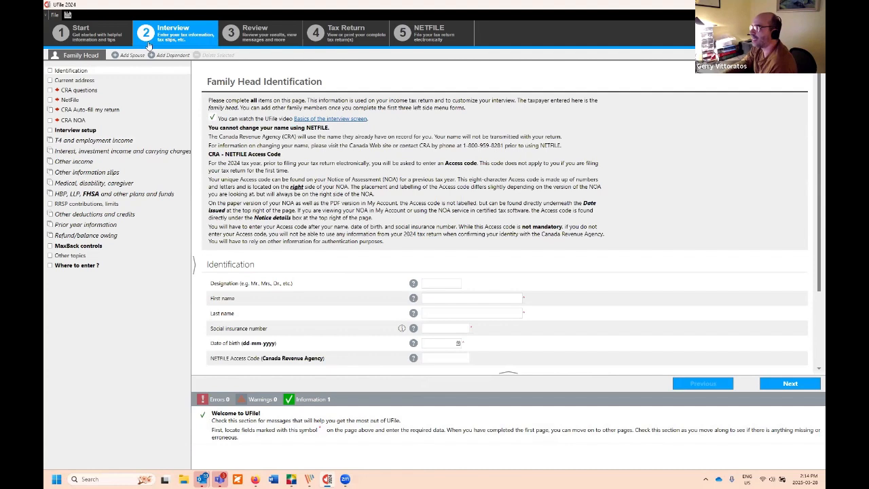
Step: Enter the family head's first name and last name, correcting typos along the way
{"action": "left_click", "coordinate": [438, 298]}
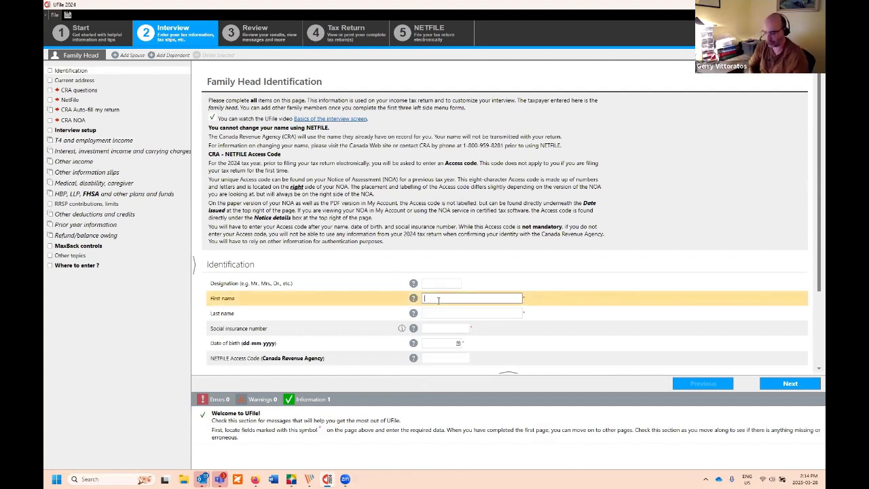
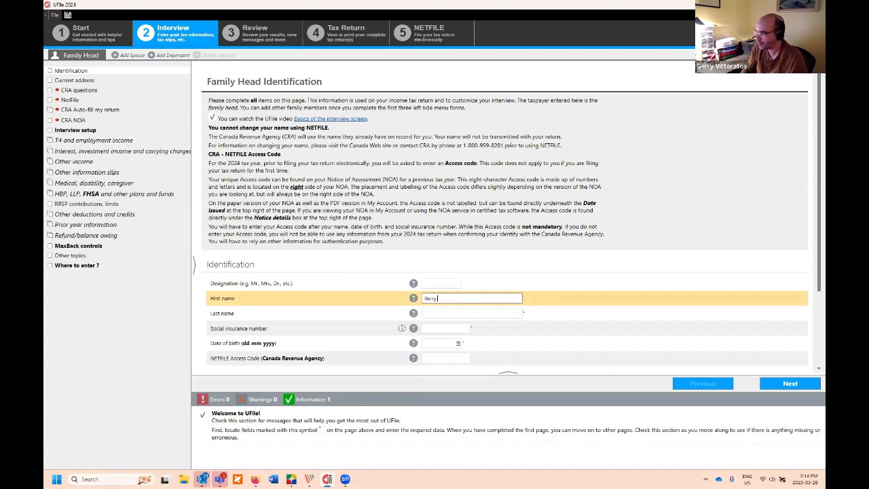
{"action": "key", "text": "Tab"}
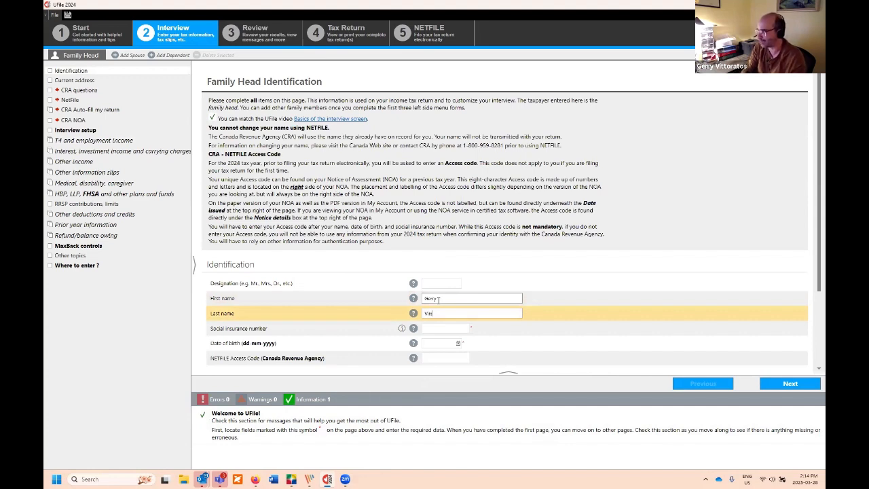
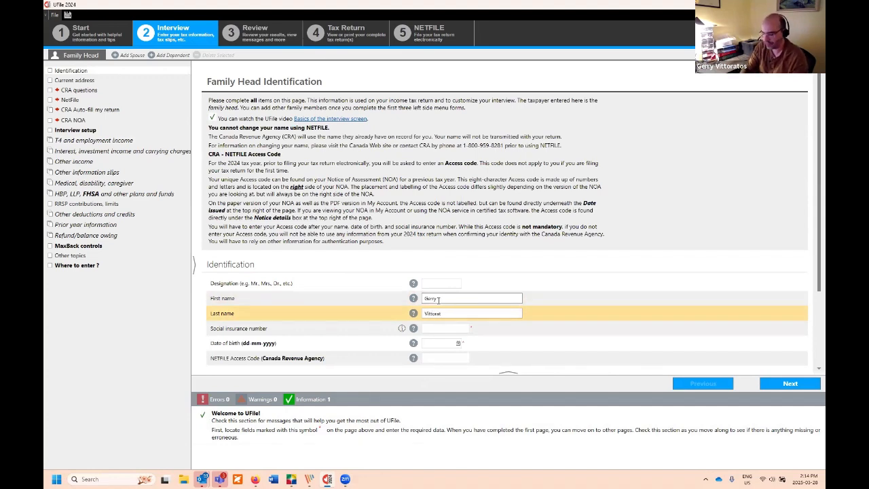
{"action": "type", "text": "os"}
Step: Enter the family head's social insurance number and date of birth
{"action": "key", "text": "Tab"}
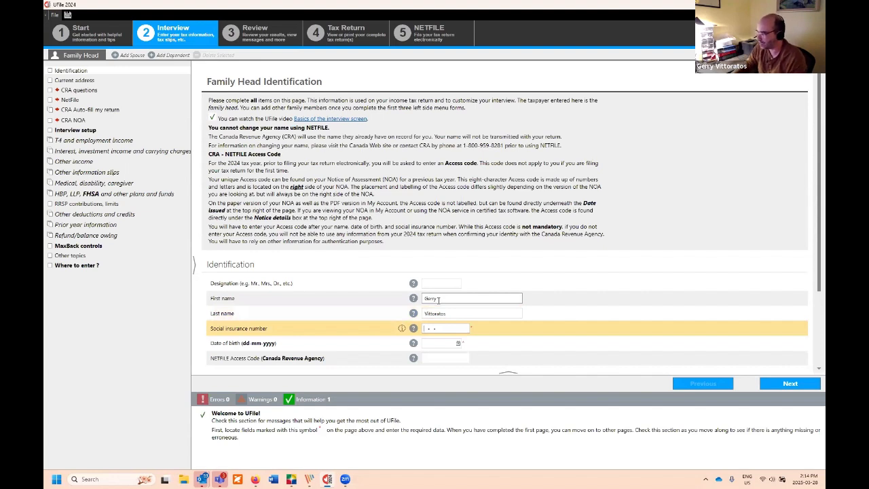
{"action": "type", "text": "777888777"}
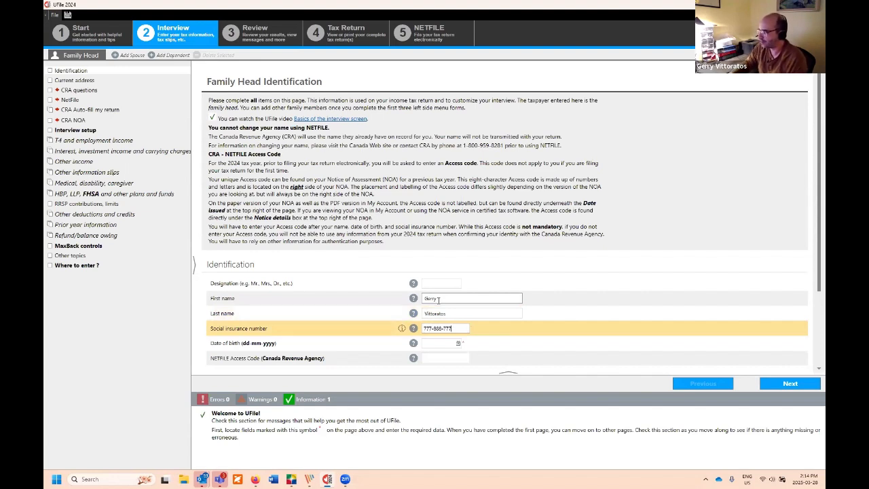
{"action": "key", "text": "Tab"}
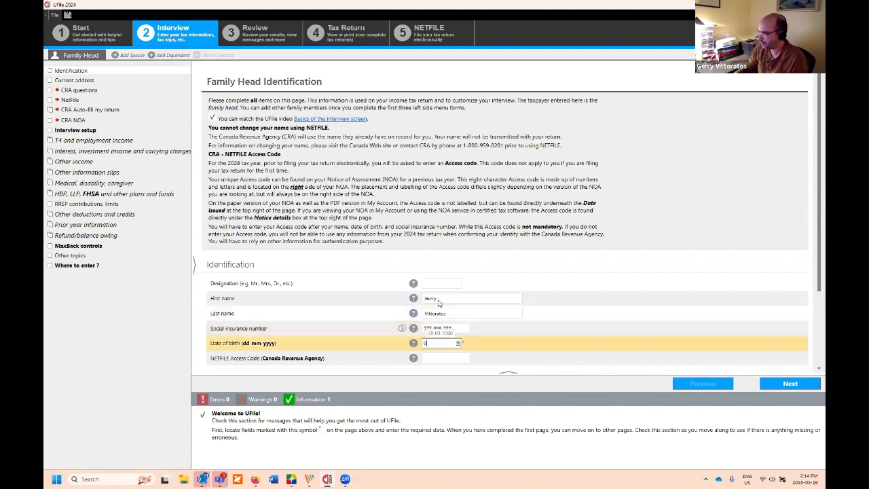
{"action": "type", "text": "01011980"}
{"action": "key", "text": "Tab"}
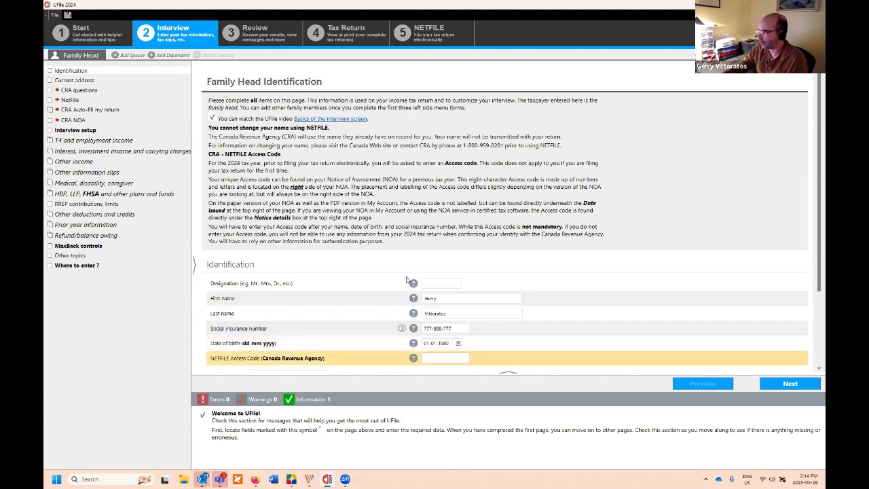
{"action": "scroll", "coordinate": [410, 279], "scroll_direction": "down", "scroll_amount": 3}
Step: Choose Quebec as the province of residence on December 31, 2024
{"action": "scroll", "coordinate": [356, 279], "scroll_direction": "down", "scroll_amount": 1}
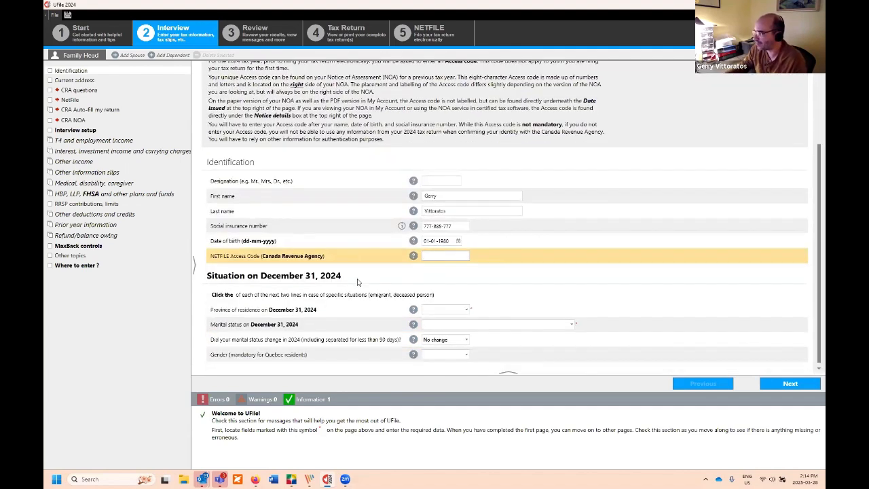
{"action": "left_click", "coordinate": [320, 312]}
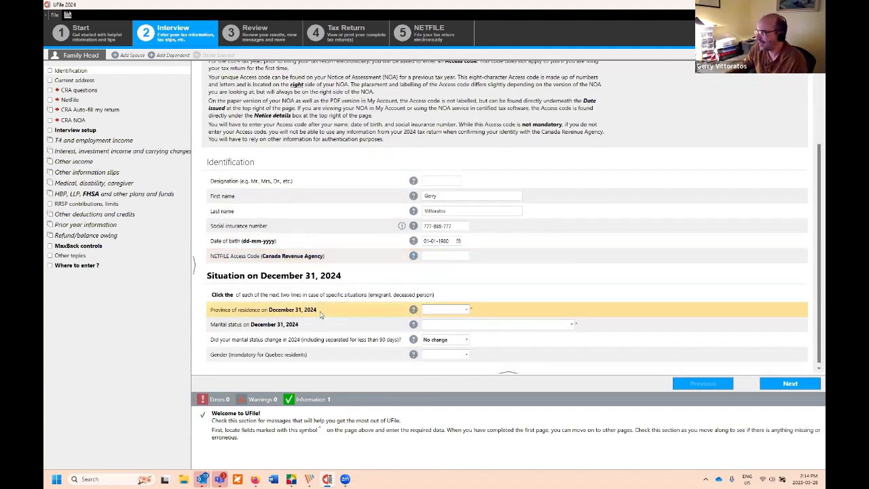
{"action": "left_click", "coordinate": [468, 310]}
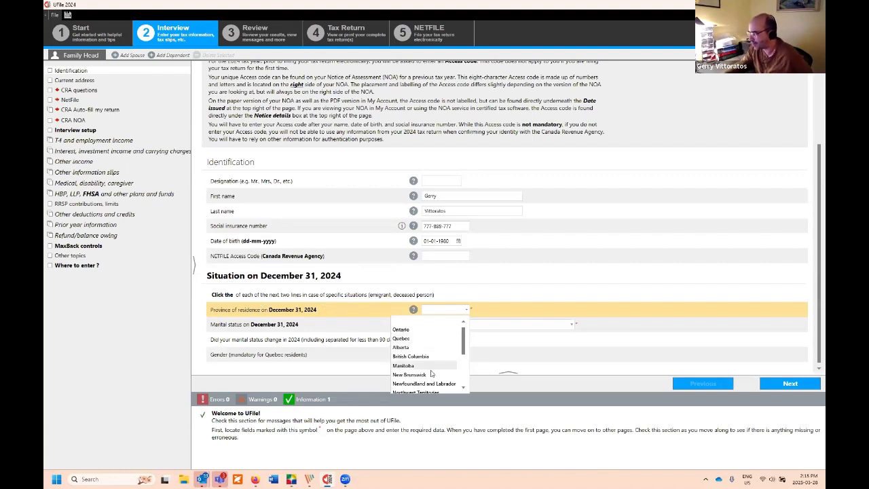
{"action": "scroll", "coordinate": [462, 367], "scroll_direction": "down", "scroll_amount": 1}
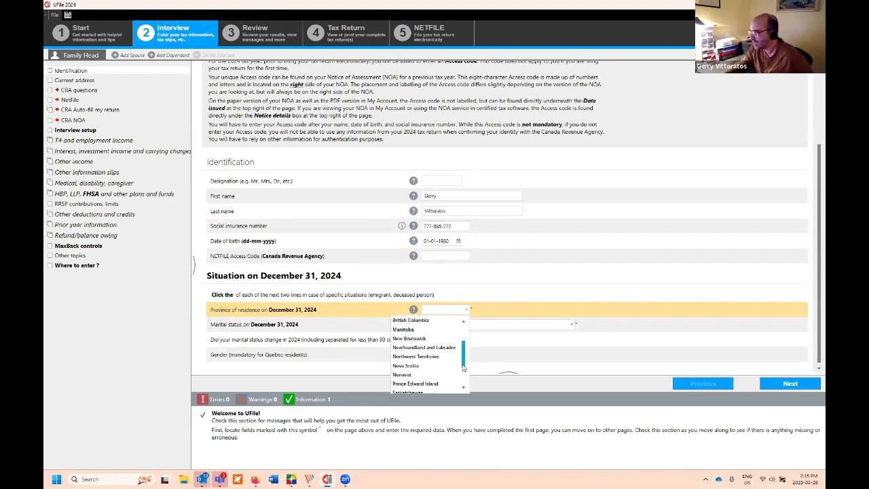
{"action": "scroll", "coordinate": [435, 339], "scroll_direction": "up", "scroll_amount": 1}
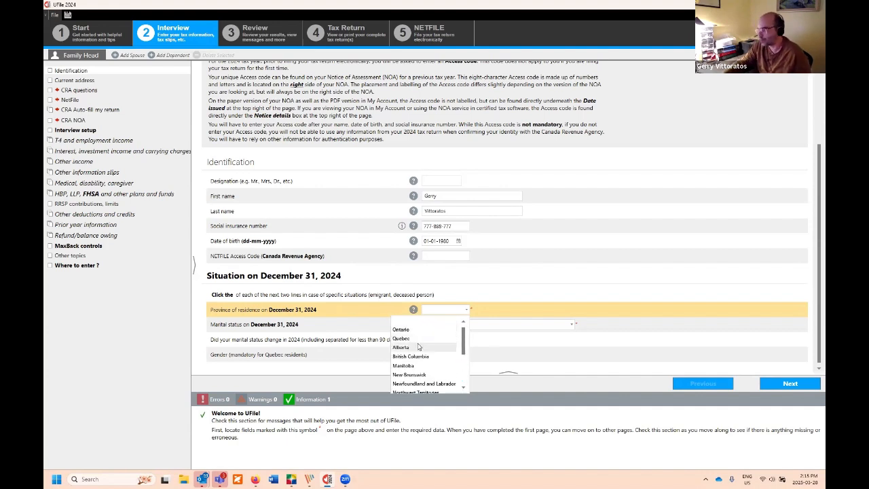
{"action": "left_click", "coordinate": [420, 339]}
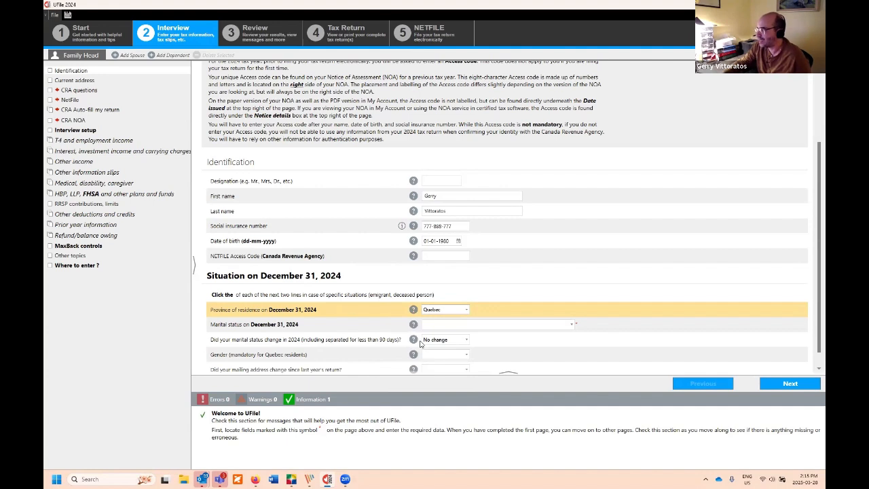
{"action": "left_click", "coordinate": [365, 326]}
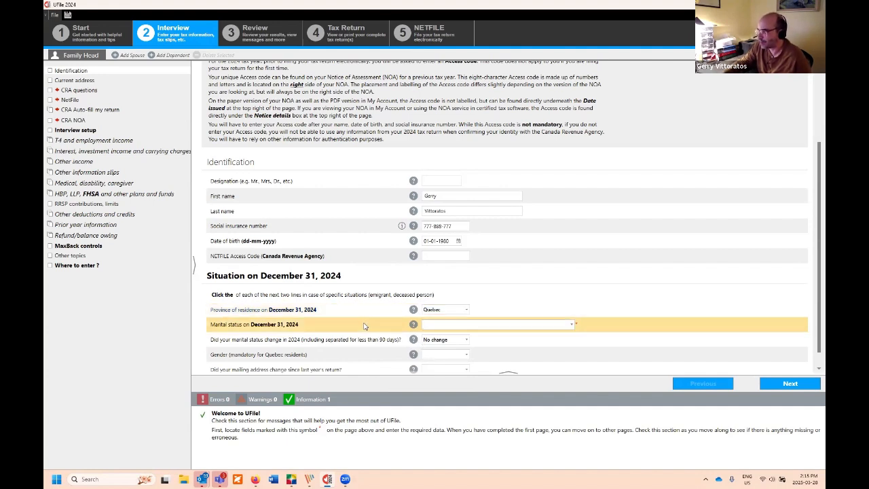
Step: Set marital status to Married and bring up the marital status change answers
{"action": "left_click", "coordinate": [573, 326]}
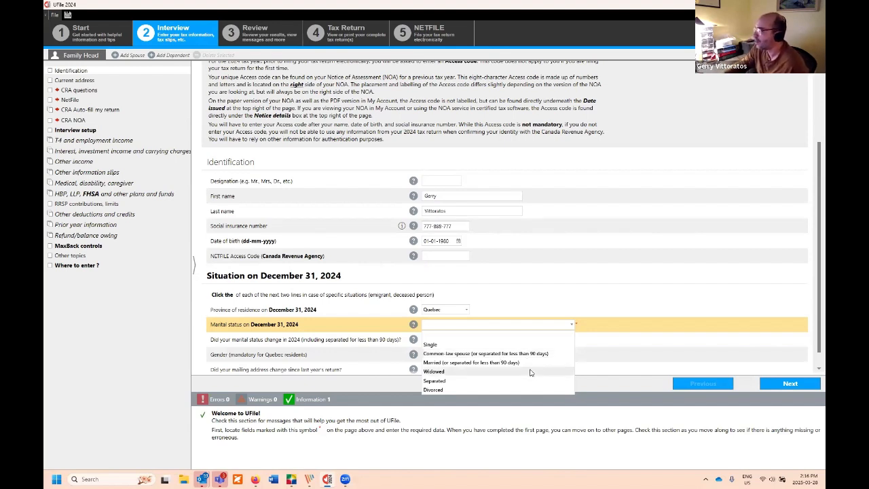
{"action": "left_click", "coordinate": [485, 363]}
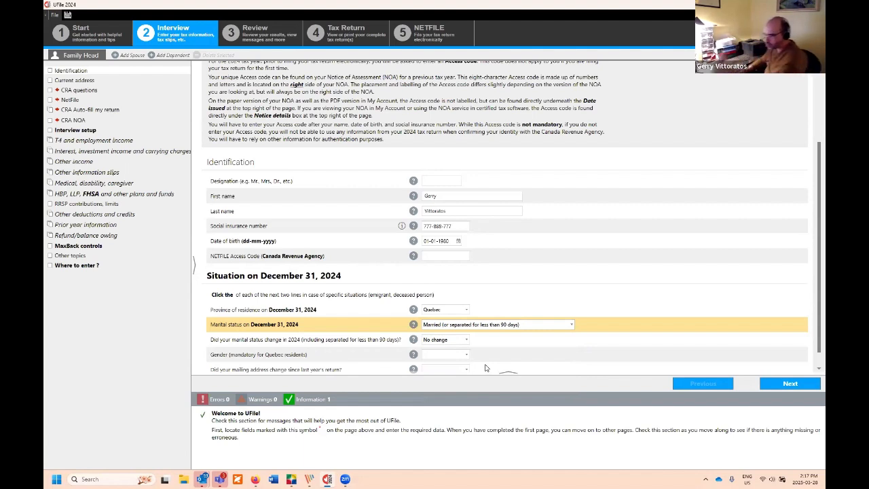
{"action": "left_click", "coordinate": [398, 343]}
{"action": "left_click", "coordinate": [450, 342]}
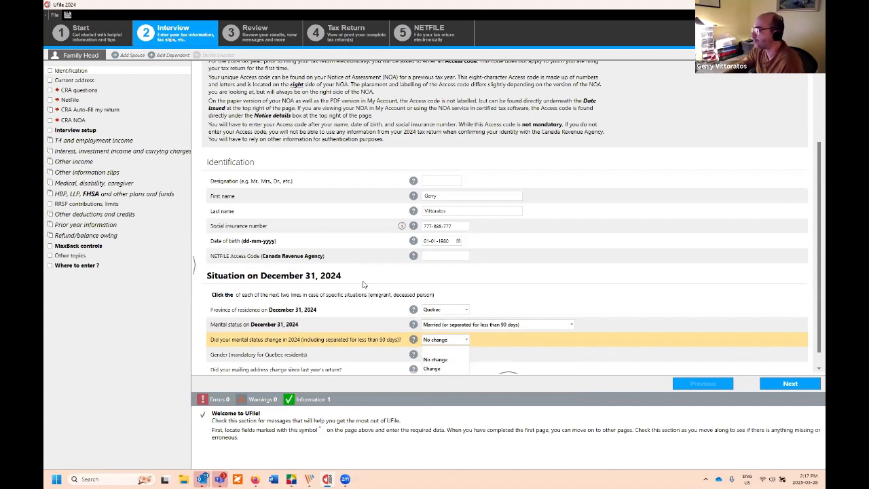
Step: Keep No change for marital status change and set gender to Male
{"action": "left_click", "coordinate": [461, 360]}
{"action": "left_click", "coordinate": [362, 360]}
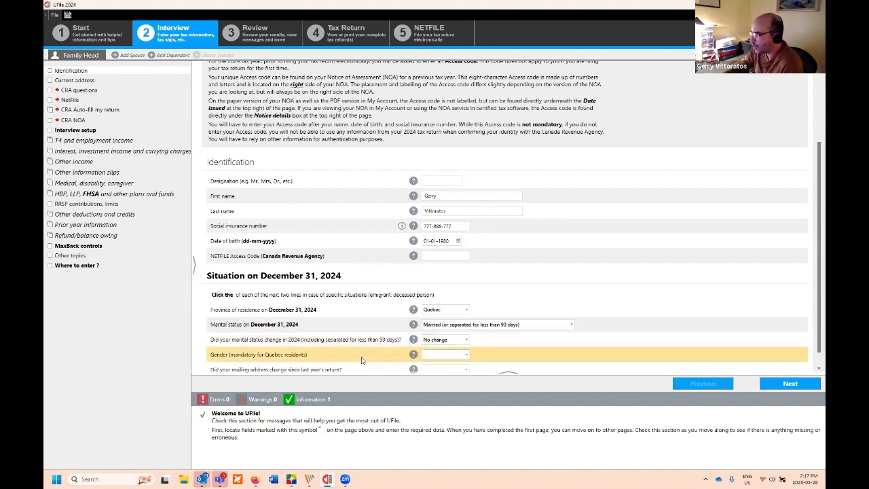
{"action": "scroll", "coordinate": [448, 365], "scroll_direction": "down", "scroll_amount": 1}
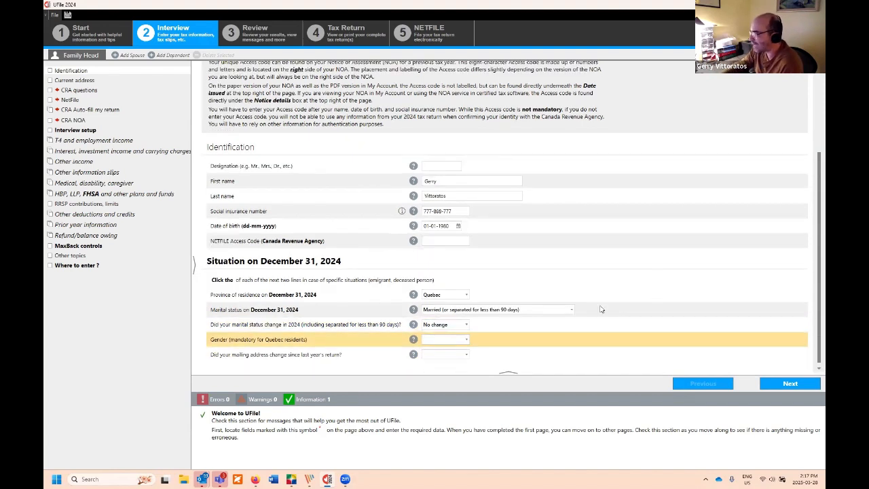
{"action": "left_click", "coordinate": [468, 340]}
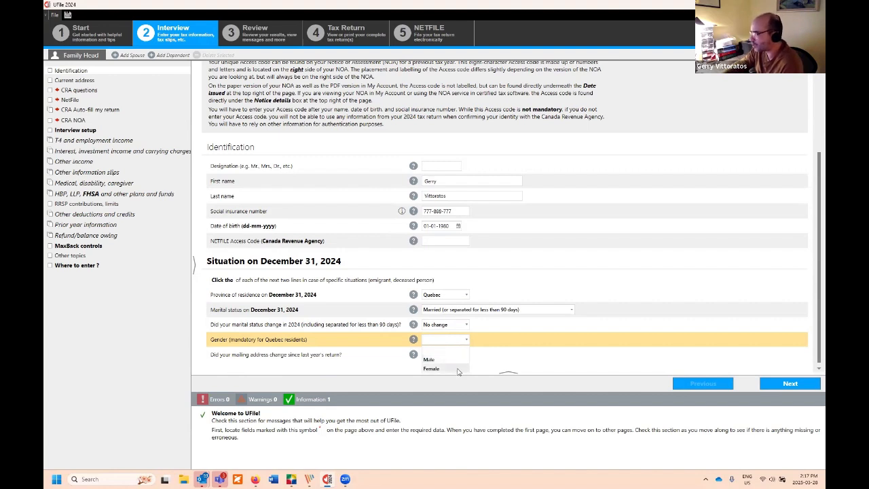
{"action": "left_click", "coordinate": [459, 360]}
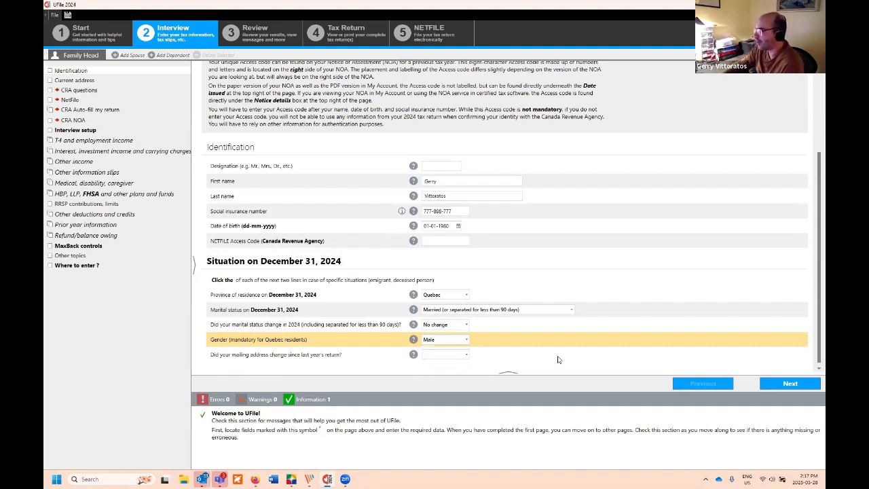
Step: Answer No to the mailing address change question and continue to the next page
{"action": "left_click", "coordinate": [357, 356]}
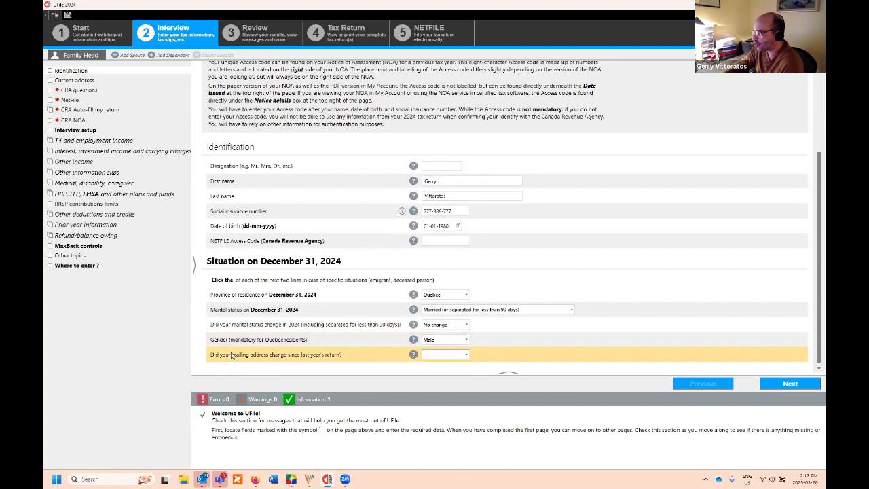
{"action": "left_click", "coordinate": [435, 355]}
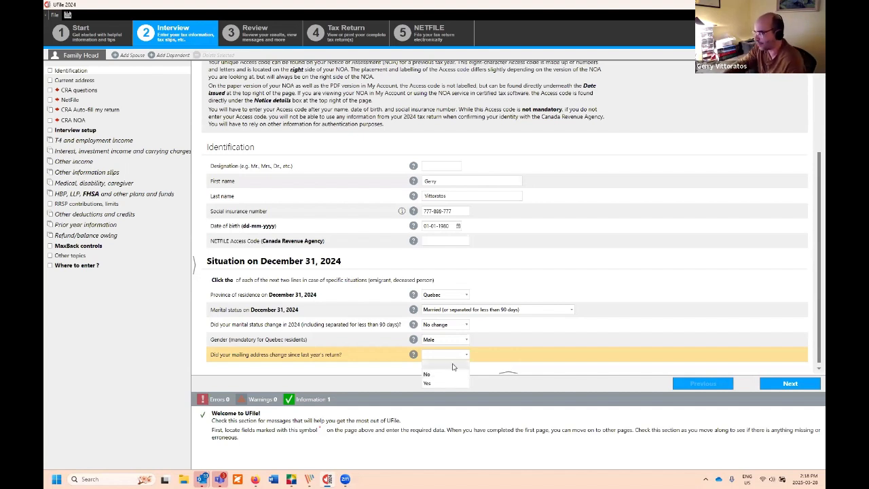
{"action": "left_click", "coordinate": [459, 375]}
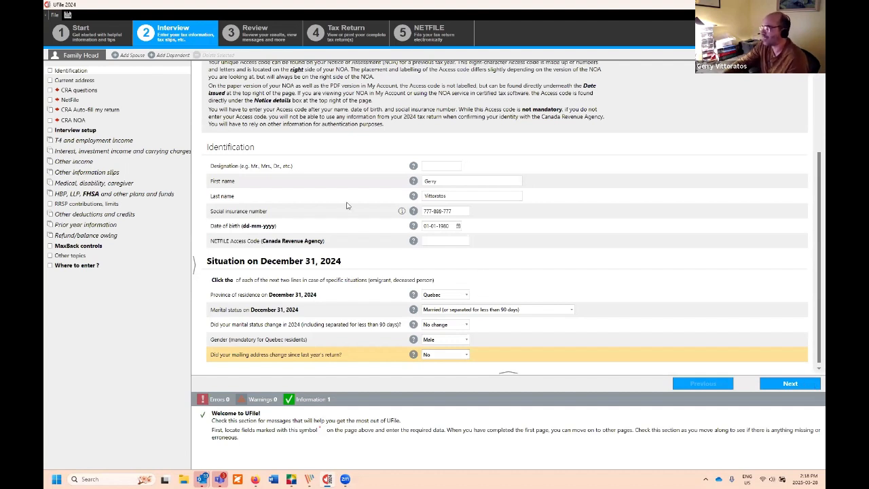
{"action": "left_click", "coordinate": [785, 386]}
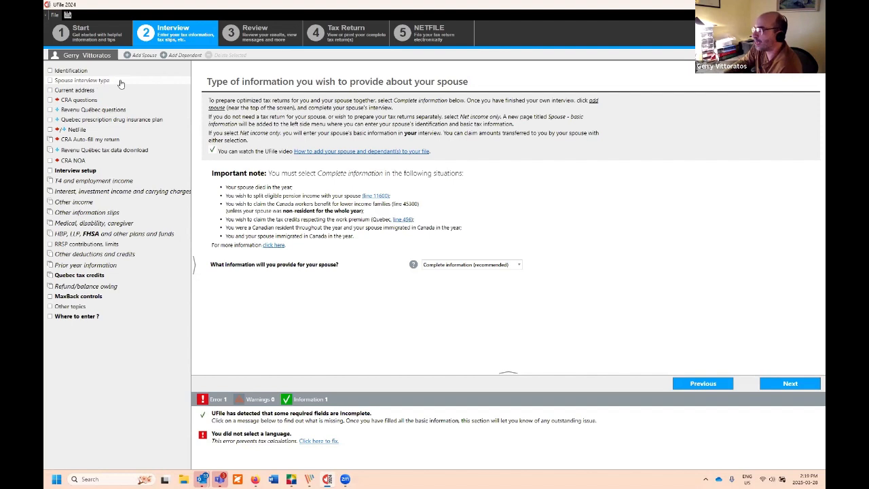
Step: Show the choices for what information to provide about the spouse
{"action": "left_click", "coordinate": [519, 265]}
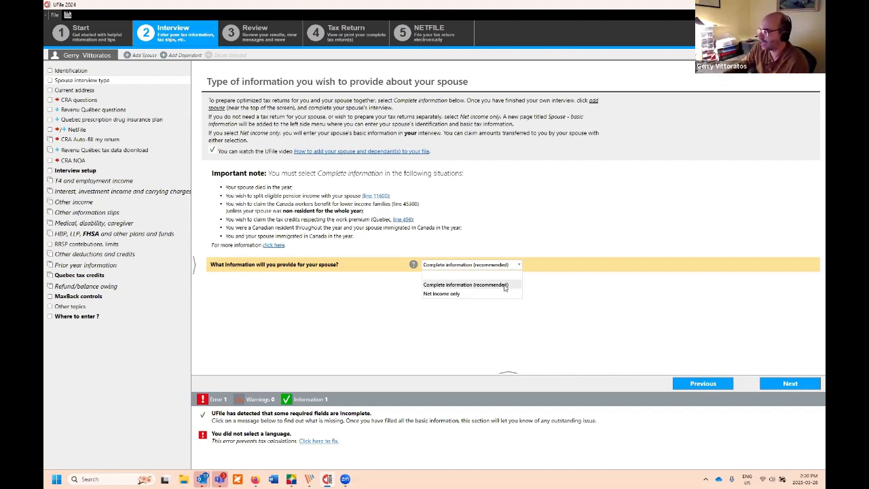
Step: Keep Complete information (recommended) for the spouse and advance to the mailing address page
{"action": "left_click", "coordinate": [505, 287]}
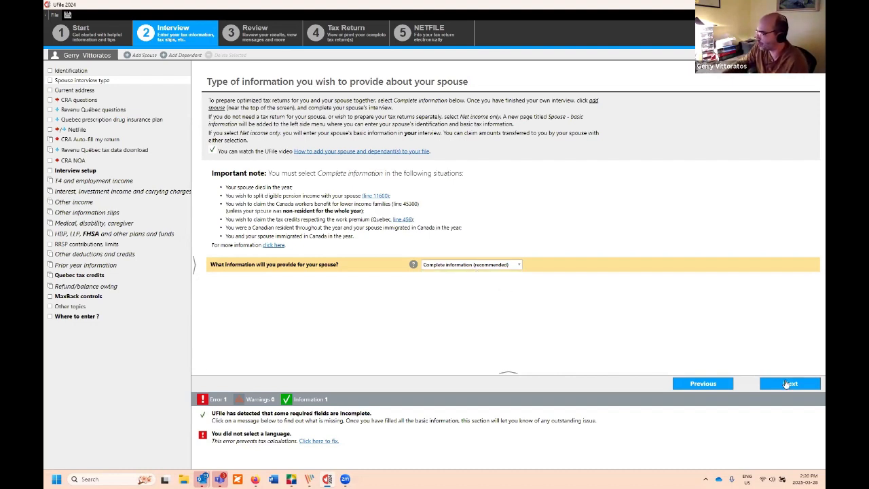
{"action": "left_click", "coordinate": [788, 384]}
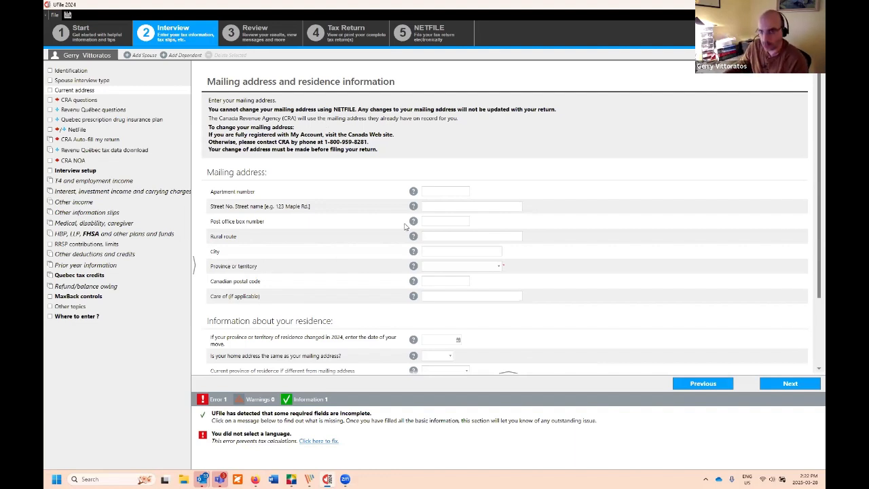
Step: Fill in the mailing address: street, city, province Quebec and postal code
{"action": "left_click", "coordinate": [449, 208]}
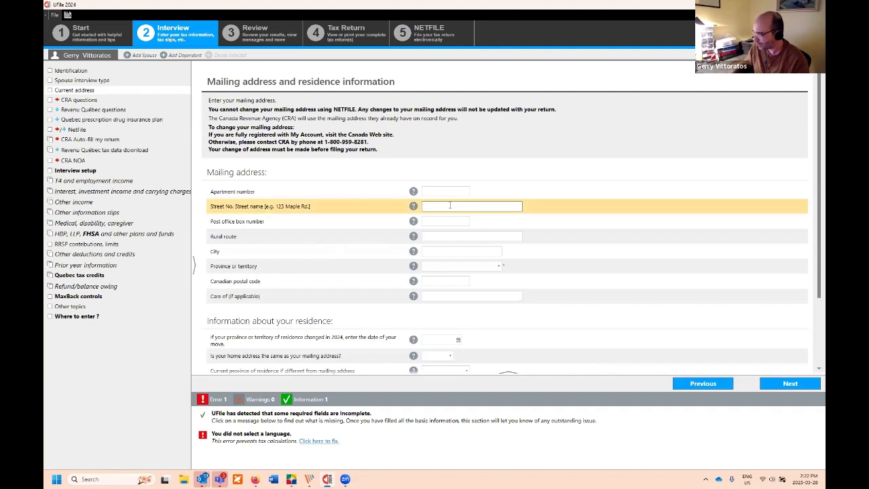
{"action": "type", "text": "123 St"}
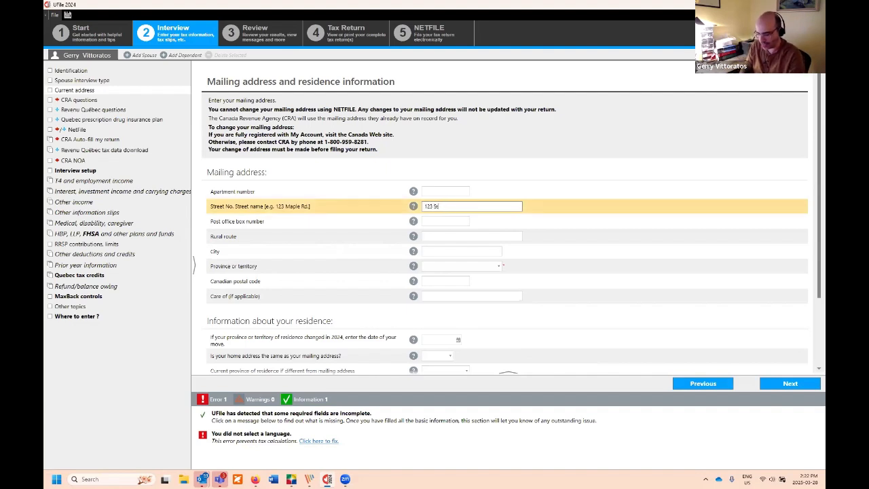
{"action": "type", "text": "reet"}
{"action": "key", "text": "Tab"}
{"action": "key", "text": "Tab"}
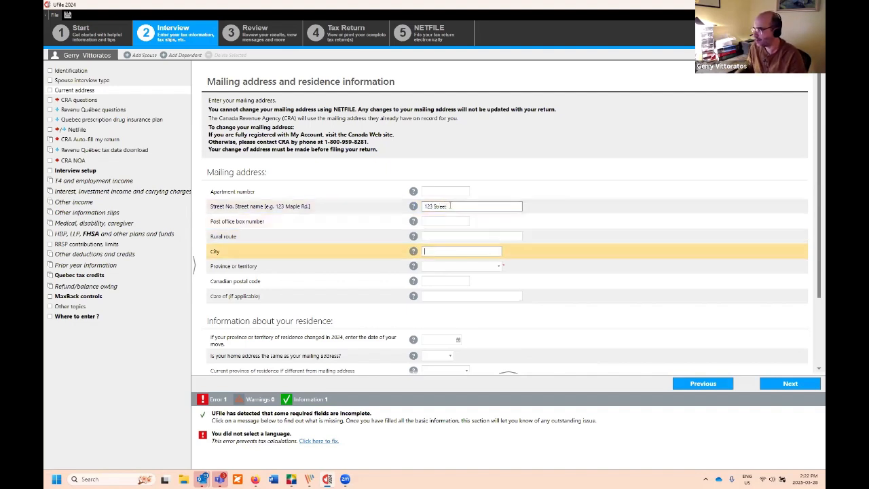
{"action": "type", "text": "Montreal"}
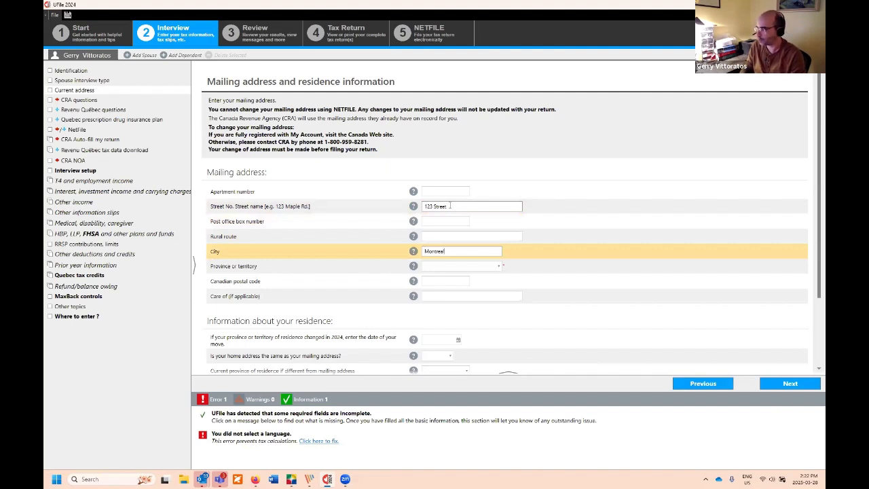
{"action": "key", "text": "Tab"}
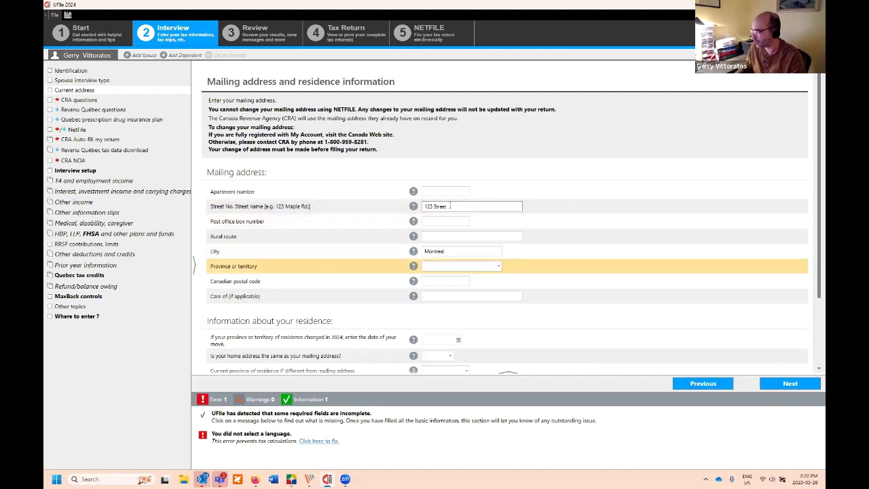
{"action": "left_click", "coordinate": [459, 267]}
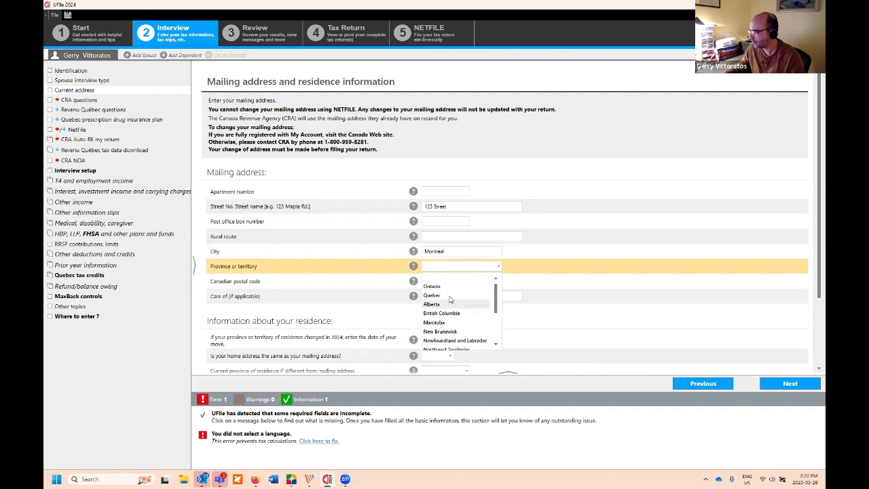
{"action": "left_click", "coordinate": [449, 296]}
{"action": "left_click", "coordinate": [444, 280]}
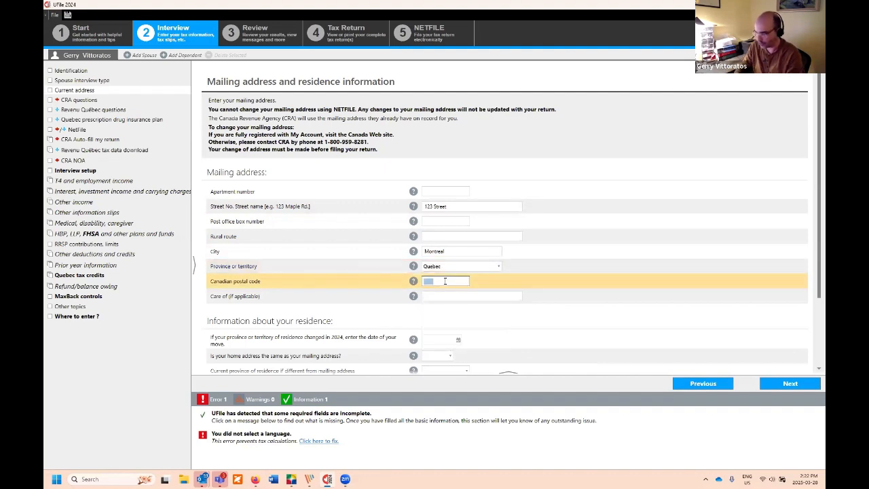
{"action": "type", "text": "H0H 0H0"}
{"action": "key", "text": "Tab"}
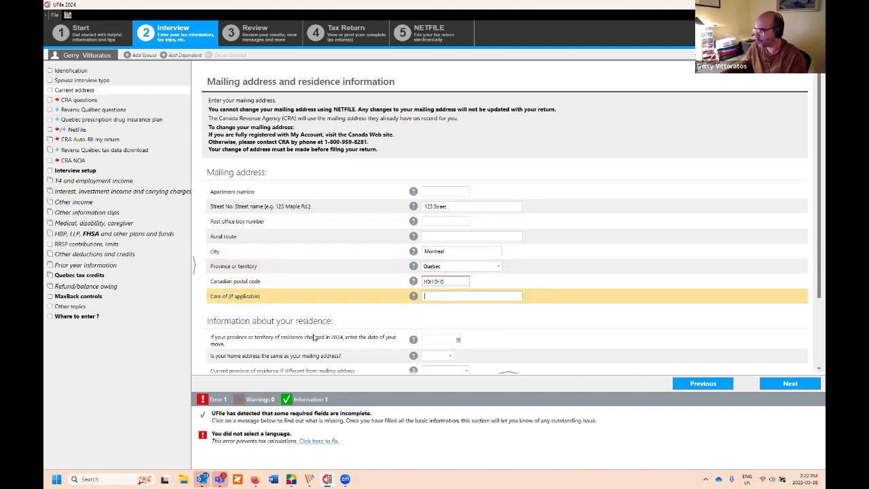
{"action": "scroll", "coordinate": [325, 335], "scroll_direction": "down", "scroll_amount": 3}
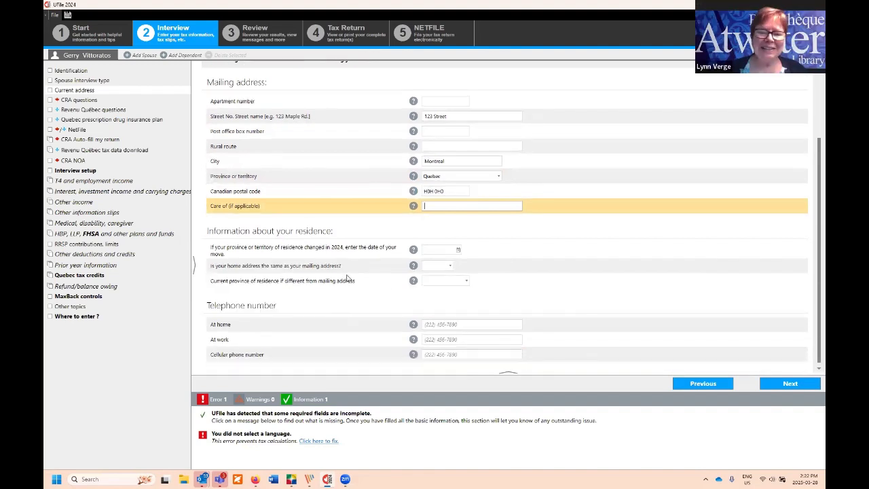
{"action": "left_click", "coordinate": [448, 191]}
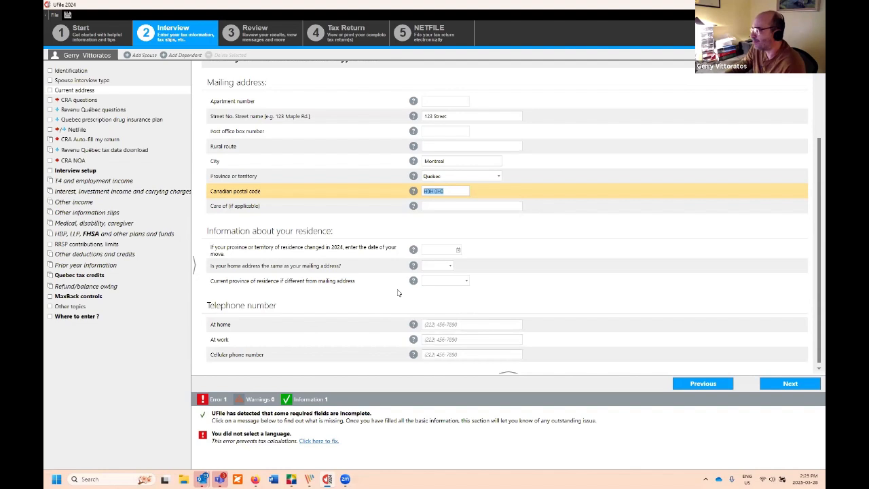
Step: Enter the home phone number and continue to the CRA questions section
{"action": "left_click", "coordinate": [470, 324]}
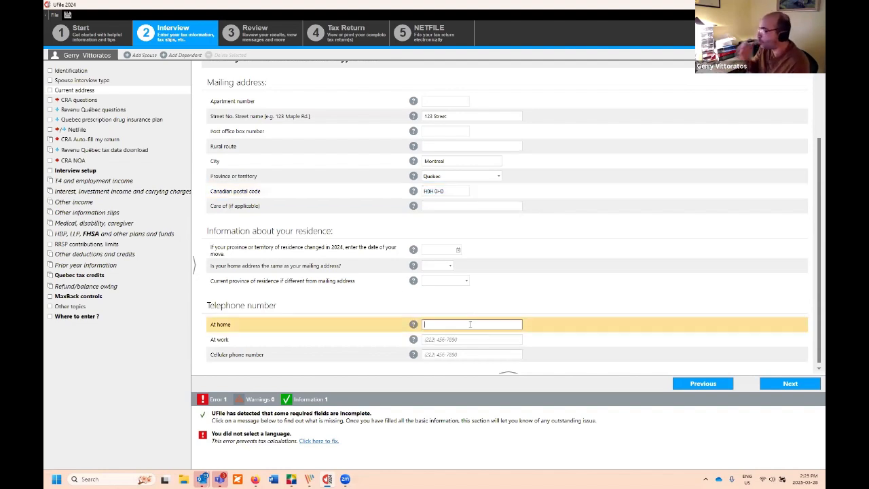
{"action": "type", "text": "5"}
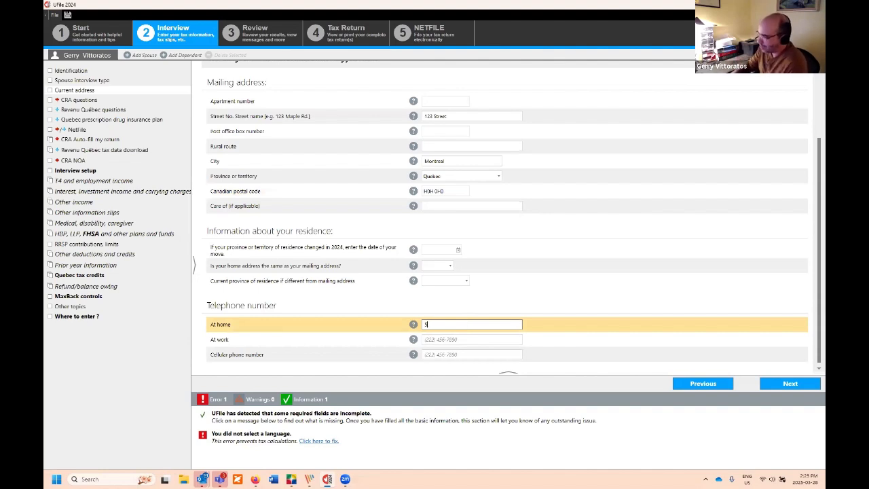
{"action": "type", "text": "14-111"}
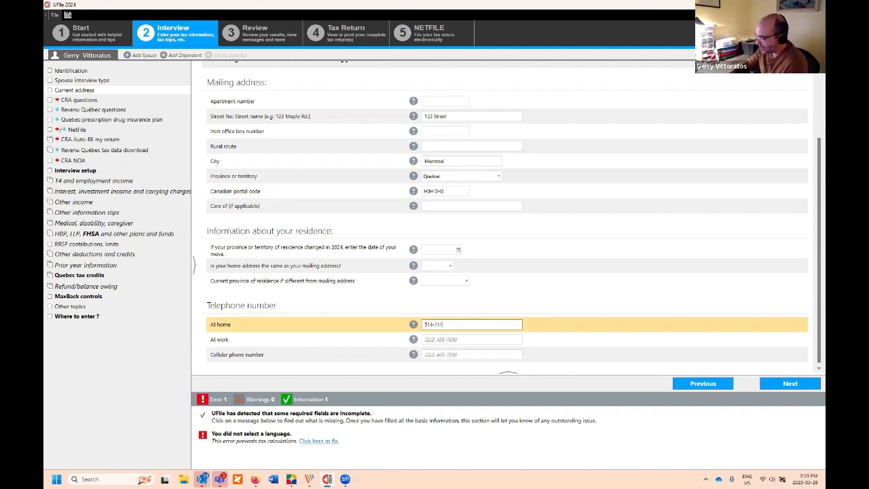
{"action": "type", "text": "-1111"}
{"action": "key", "text": "Tab"}
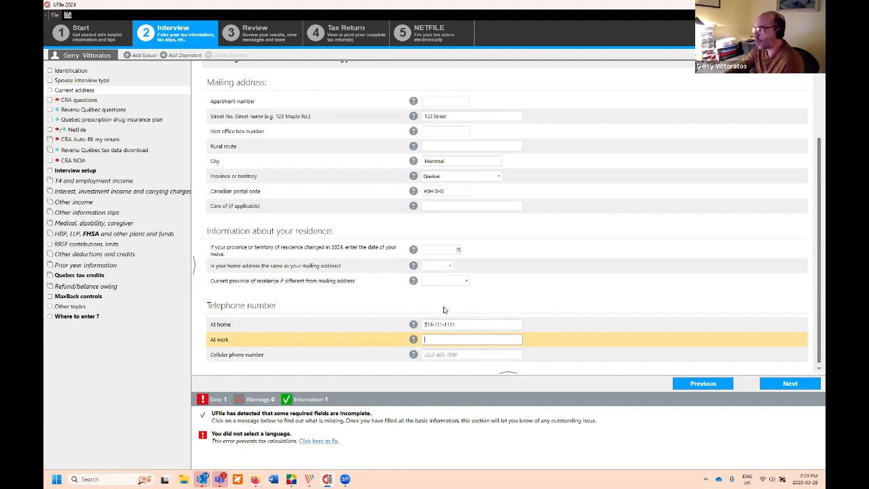
{"action": "left_click", "coordinate": [781, 392]}
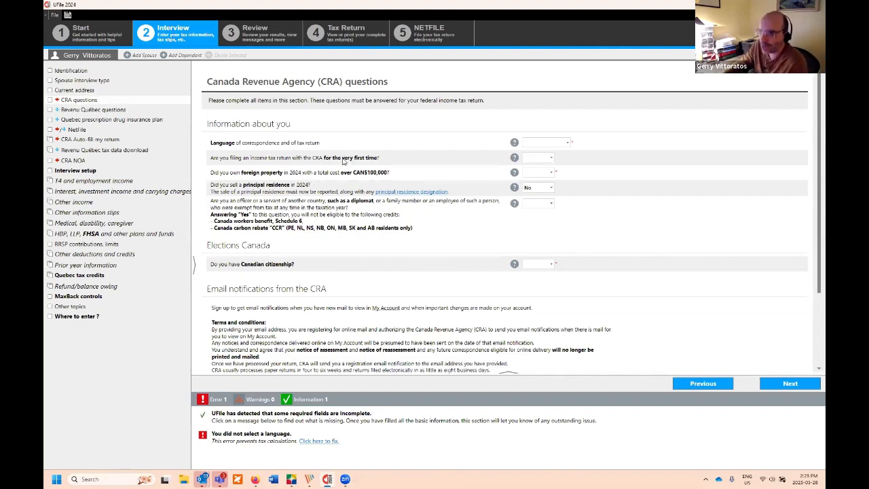
Step: Set correspondence language to English and answer No to first-time filing and foreign property
{"action": "left_click", "coordinate": [566, 144]}
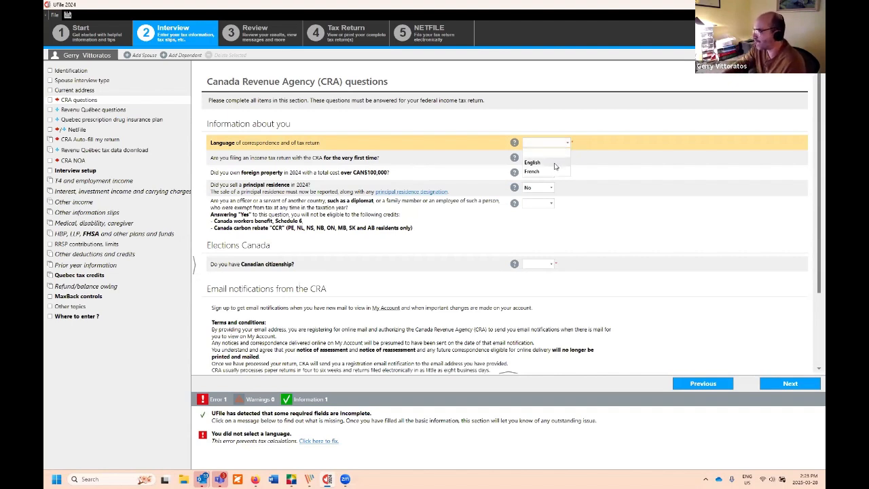
{"action": "left_click", "coordinate": [554, 163]}
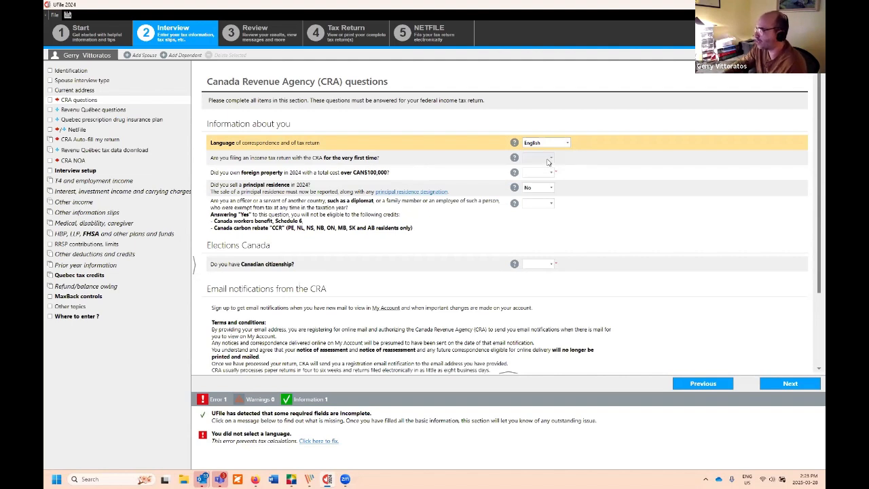
{"action": "left_click", "coordinate": [549, 161]}
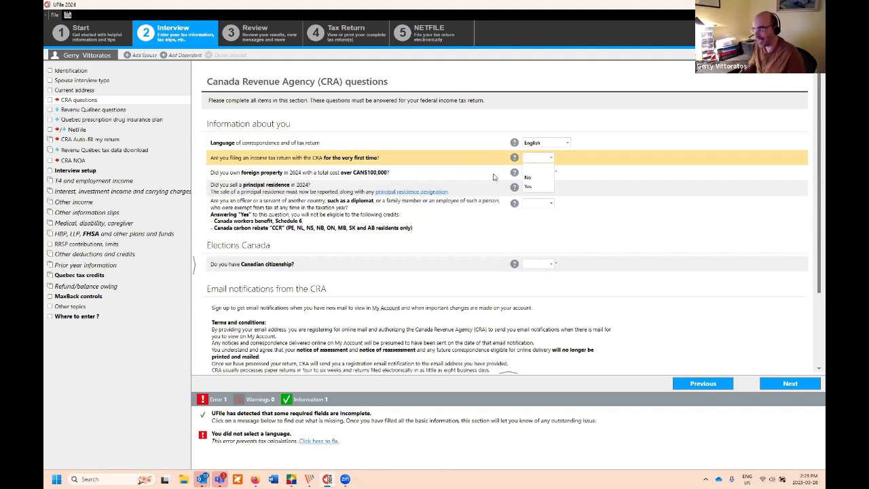
{"action": "left_click", "coordinate": [526, 178]}
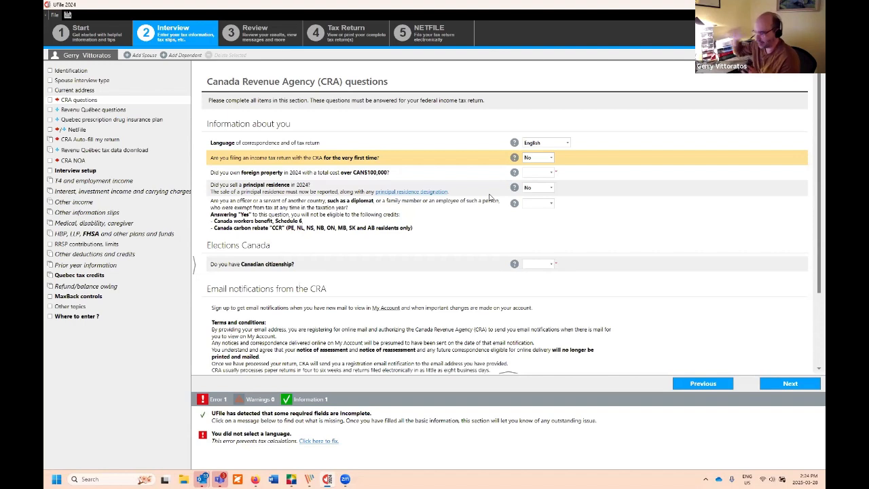
{"action": "left_click", "coordinate": [545, 175]}
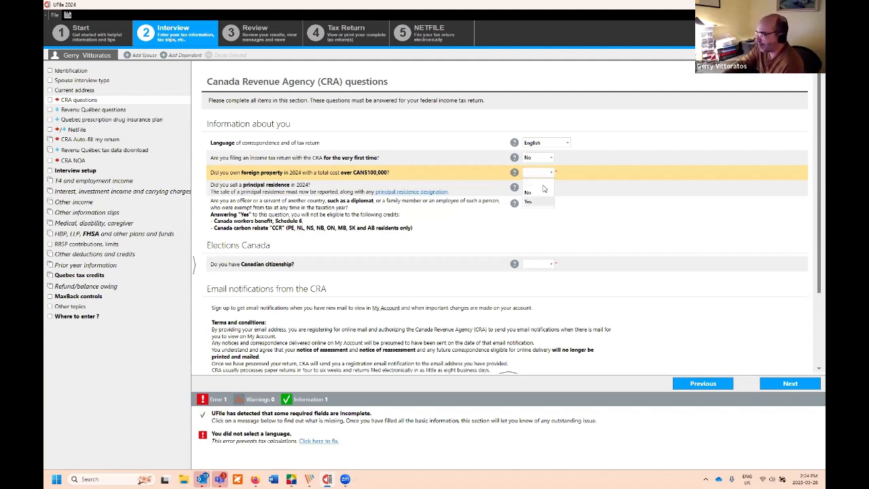
{"action": "left_click", "coordinate": [543, 193]}
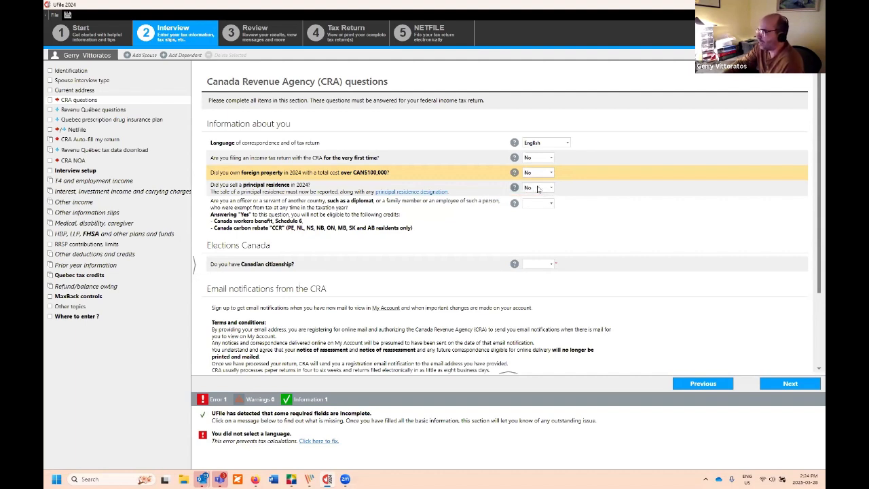
Step: Answer No to the principal residence sale and diplomat questions
{"action": "left_click", "coordinate": [540, 189]}
{"action": "left_click", "coordinate": [539, 189]}
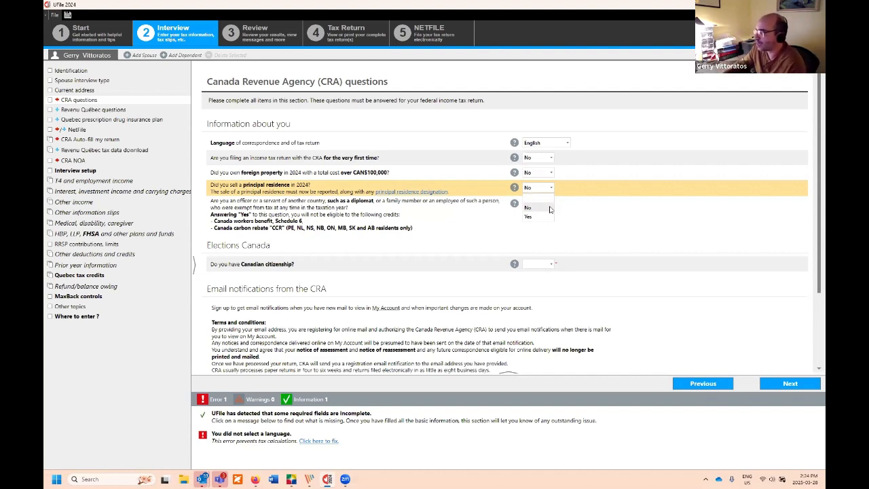
{"action": "left_click", "coordinate": [550, 208]}
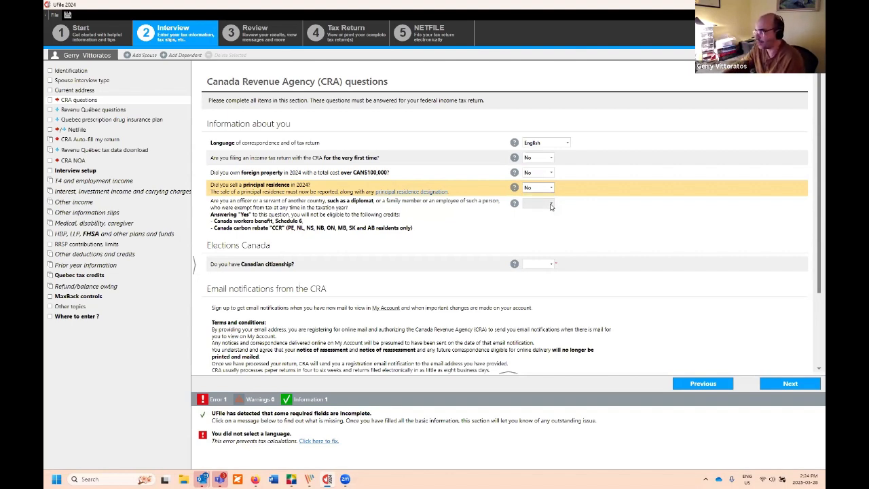
{"action": "left_click", "coordinate": [551, 206]}
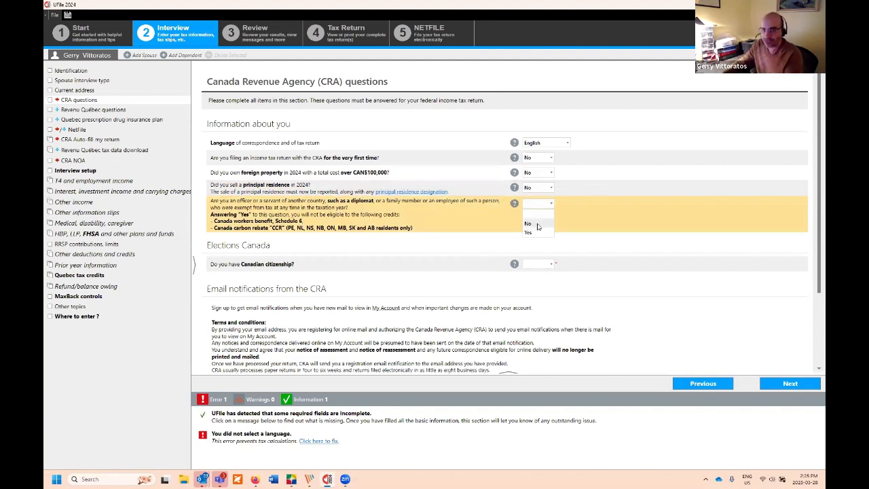
{"action": "left_click", "coordinate": [537, 224]}
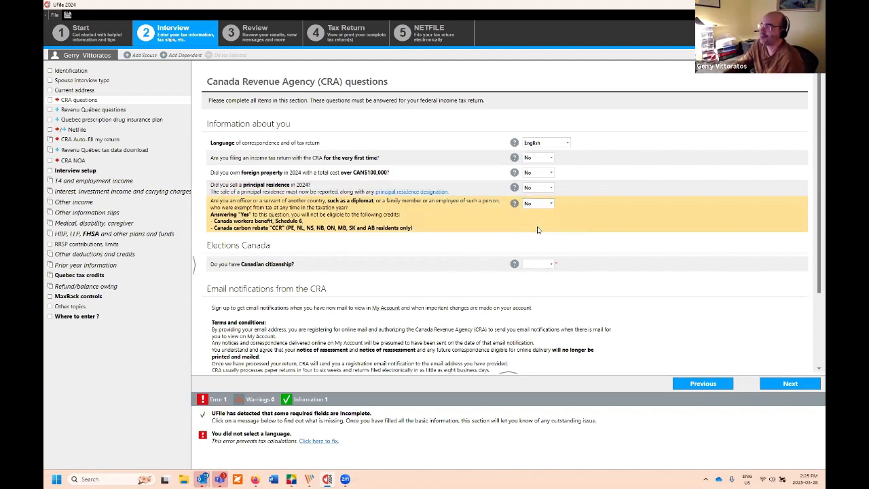
Step: Answer Yes to Canadian citizenship and Yes to sharing details with Elections Canada
{"action": "scroll", "coordinate": [591, 254], "scroll_direction": "down", "scroll_amount": 1}
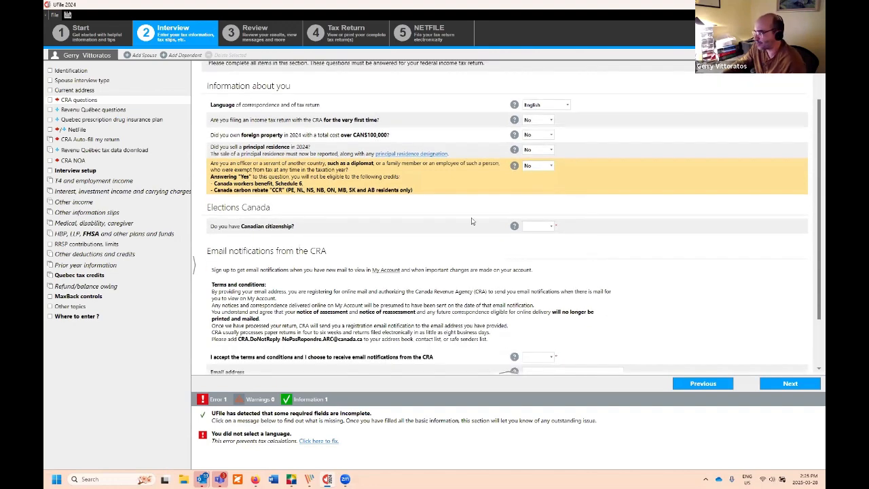
{"action": "left_click", "coordinate": [540, 227]}
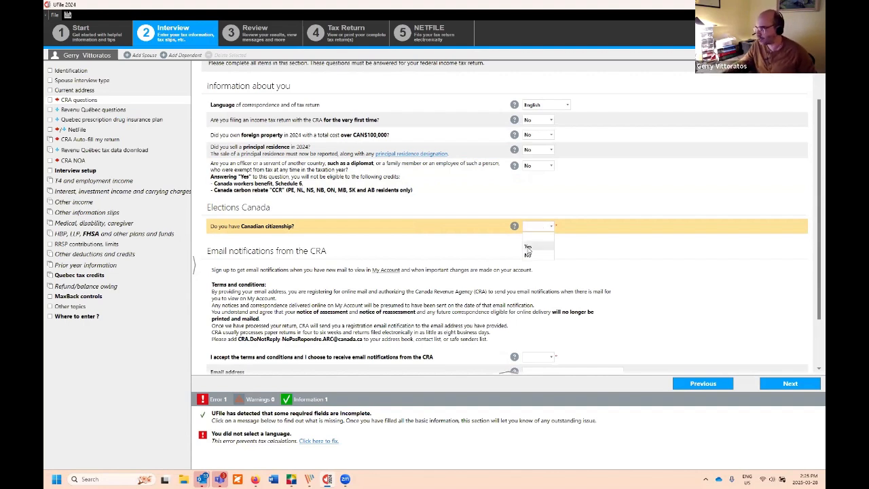
{"action": "left_click", "coordinate": [528, 248]}
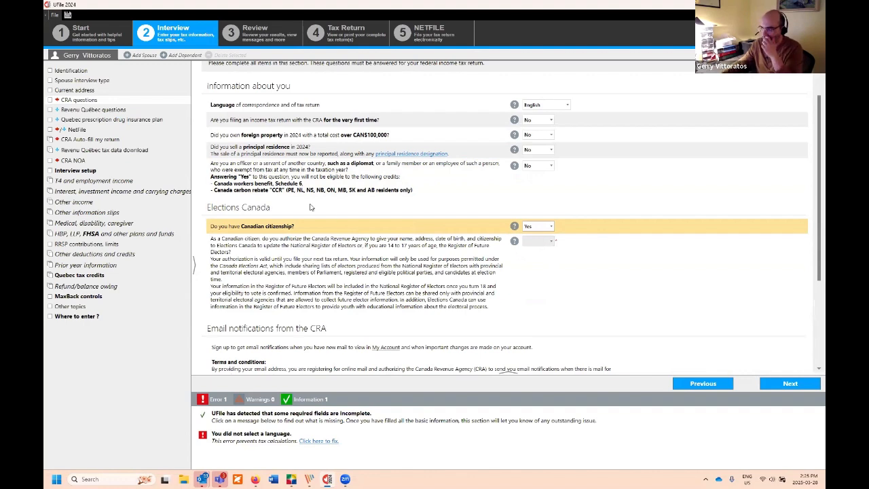
{"action": "left_click", "coordinate": [542, 244]}
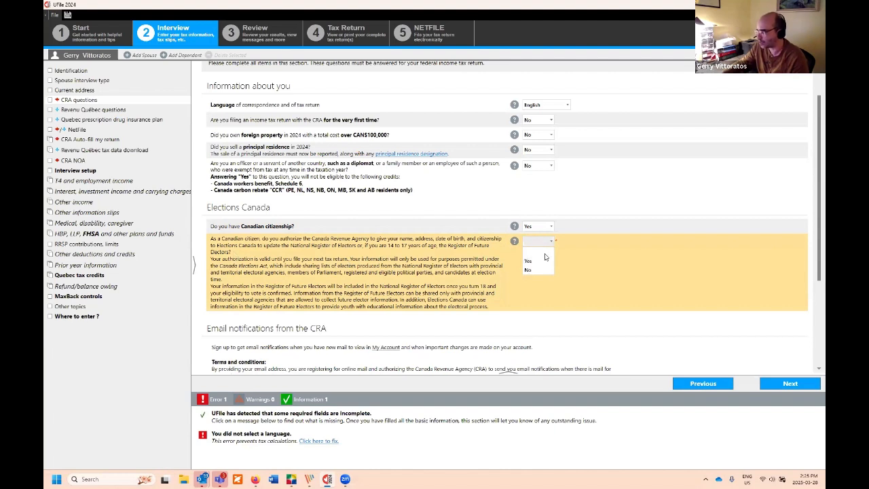
{"action": "left_click", "coordinate": [545, 261]}
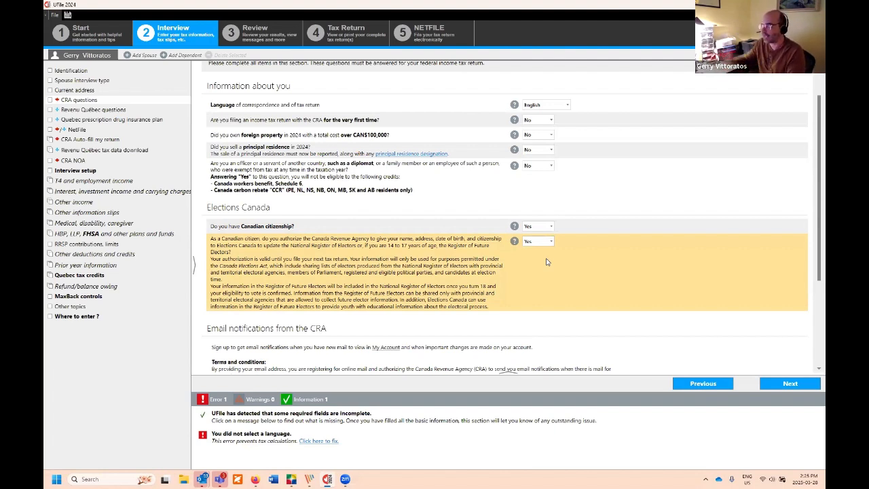
Step: Answer No to the CRA email notifications terms
{"action": "scroll", "coordinate": [557, 255], "scroll_direction": "down", "scroll_amount": 4}
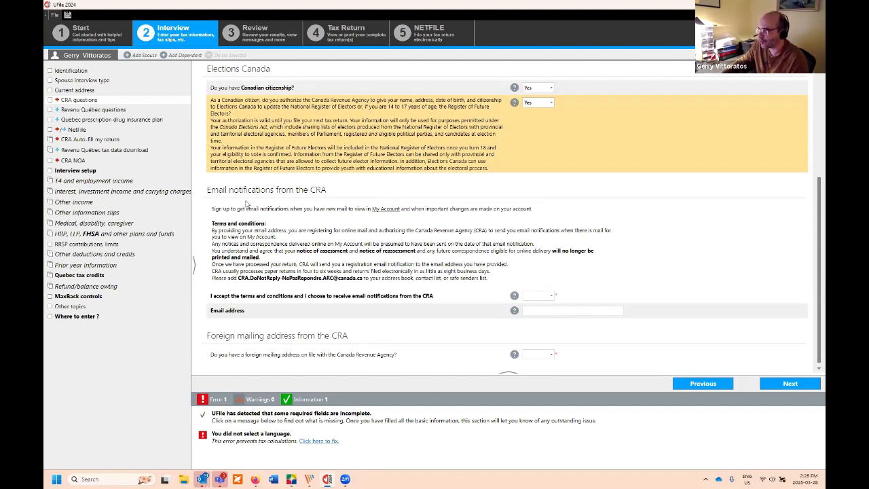
{"action": "left_click", "coordinate": [551, 297]}
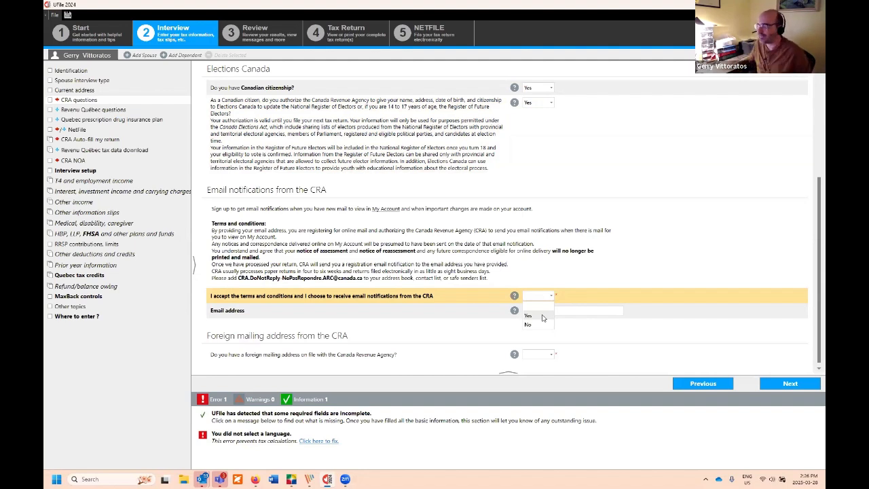
{"action": "left_click", "coordinate": [541, 326]}
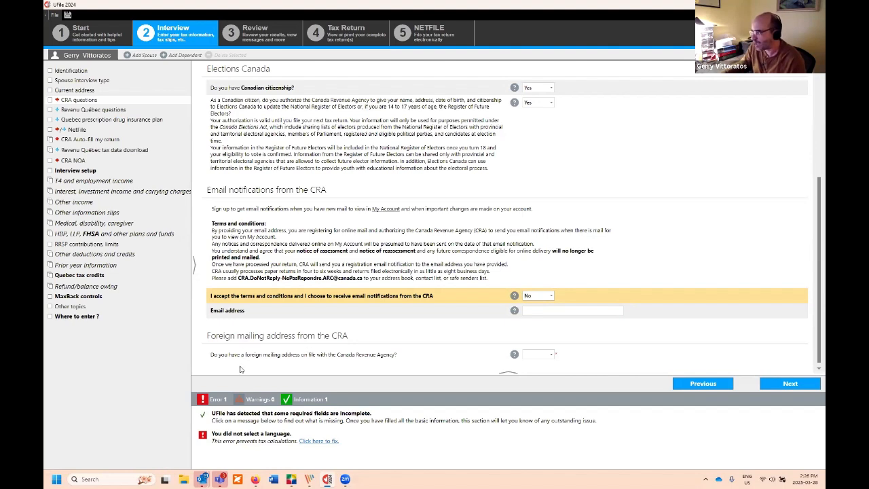
Step: Answer No to having a foreign mailing address and continue to the Revenu Québec page
{"action": "left_click", "coordinate": [551, 356]}
{"action": "left_click", "coordinate": [543, 375]}
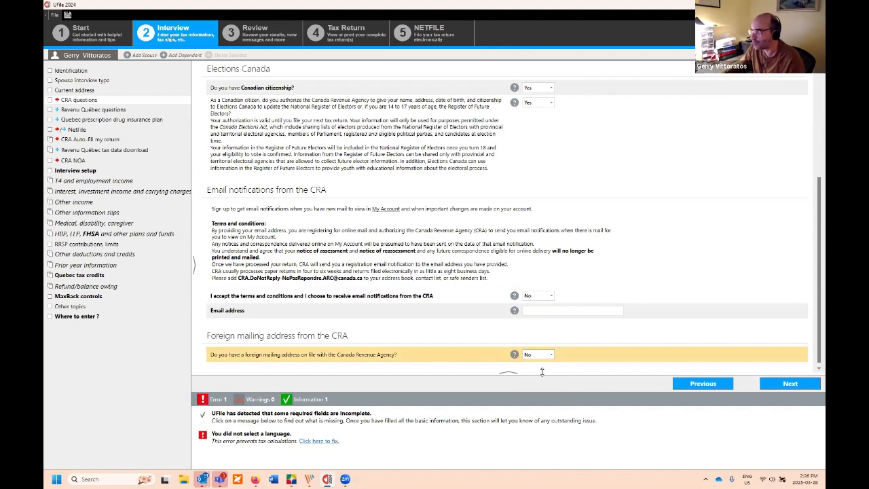
{"action": "left_click", "coordinate": [787, 384]}
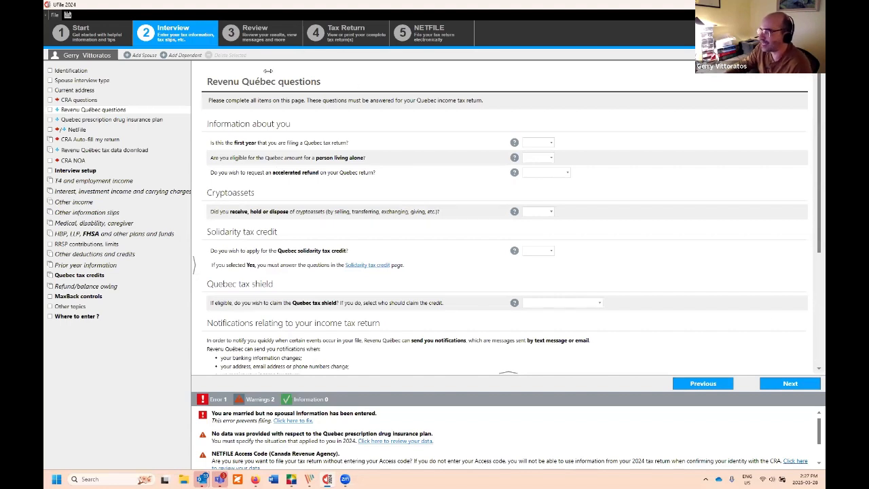
Step: Answer No to first-time Quebec filing and bring up help on the person living alone amount
{"action": "left_click", "coordinate": [551, 145]}
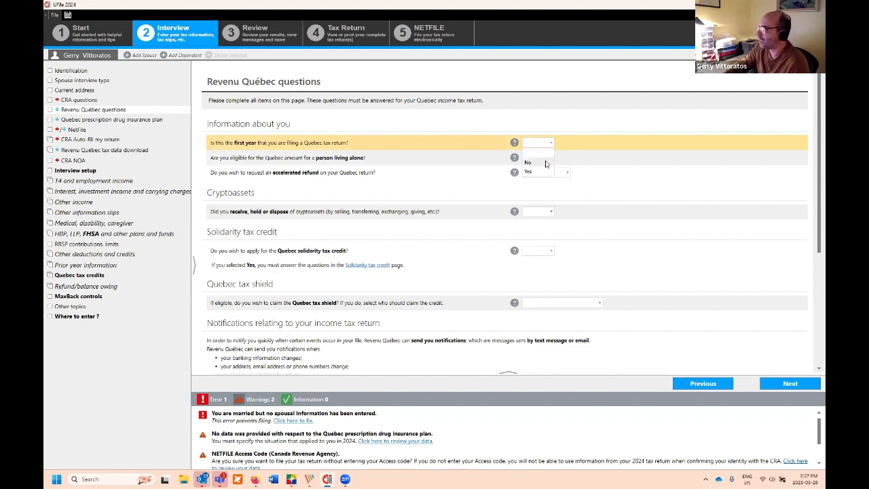
{"action": "left_click", "coordinate": [546, 163]}
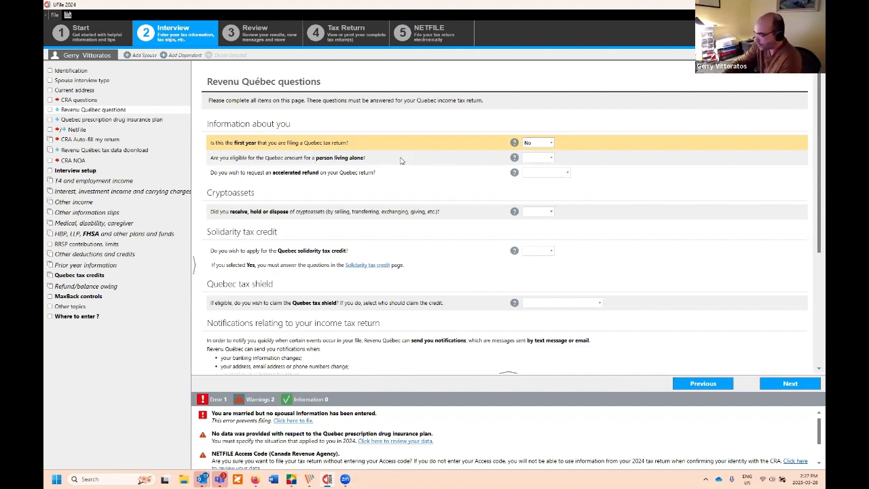
{"action": "left_click", "coordinate": [354, 160]}
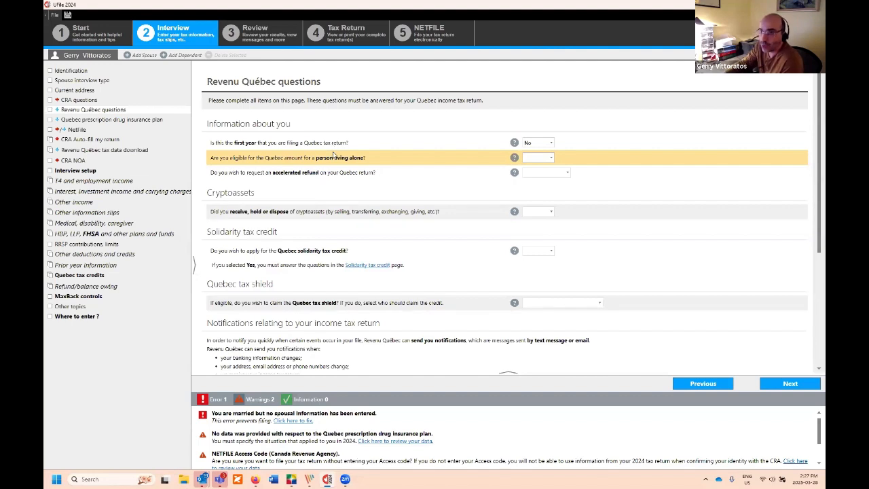
{"action": "left_click", "coordinate": [514, 157]}
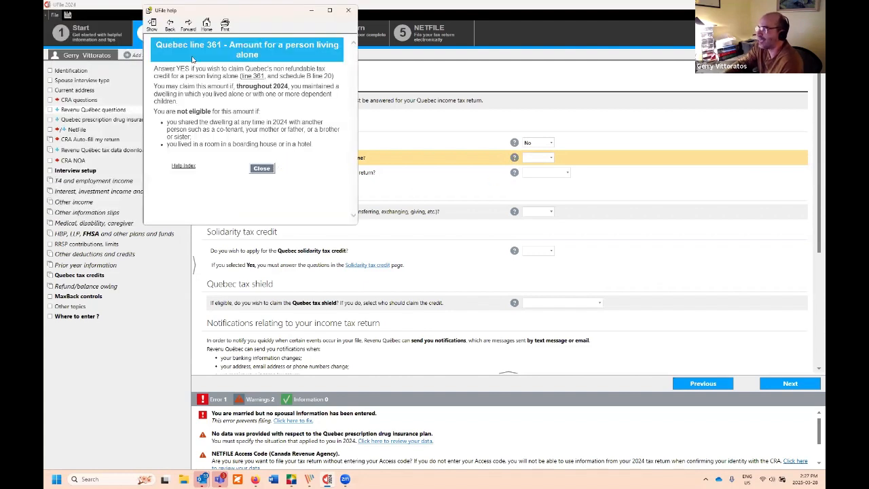
Step: Read through the Quebec line 361 help text and reposition the help window
{"action": "left_click_drag", "start_coordinate": [155, 66], "coordinate": [318, 145]}
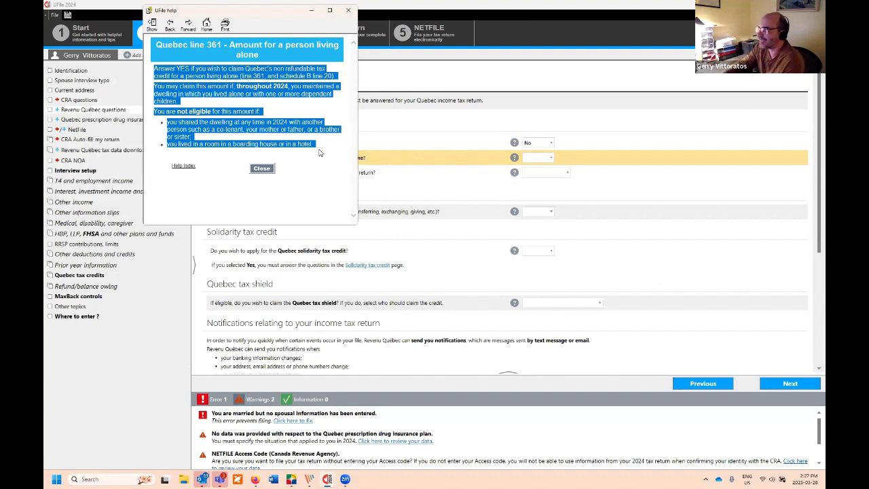
{"action": "left_click", "coordinate": [270, 123]}
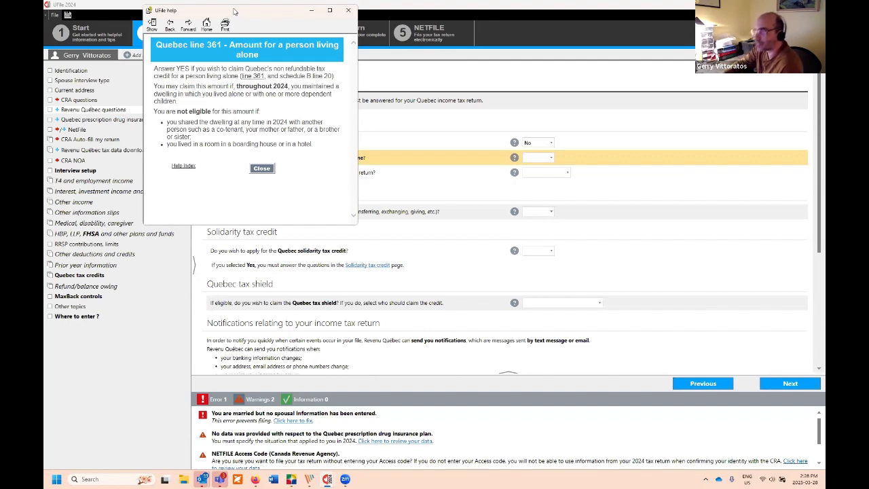
{"action": "left_click_drag", "start_coordinate": [234, 12], "coordinate": [256, 76]}
Step: Close the line 361 help and answer No to the person living alone amount
{"action": "left_click", "coordinate": [370, 76]}
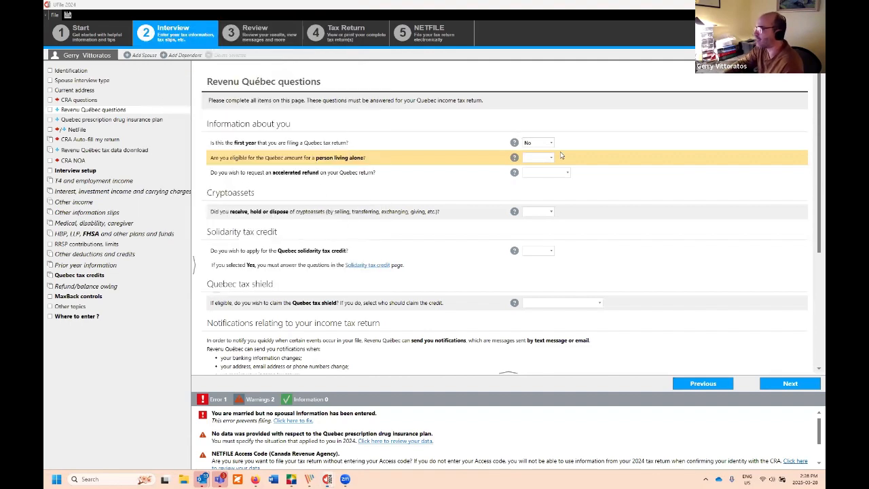
{"action": "left_click", "coordinate": [540, 158]}
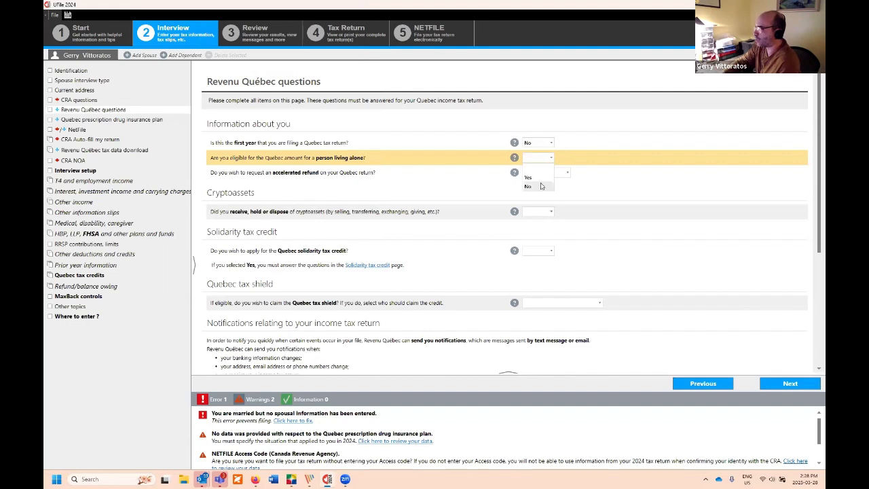
{"action": "left_click", "coordinate": [541, 186]}
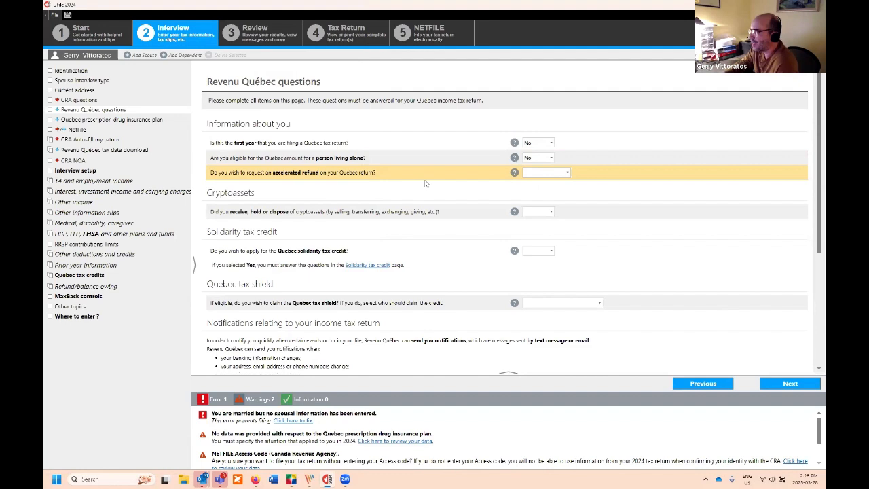
Step: Review the Line 480 accelerated refund help, then close it
{"action": "left_click", "coordinate": [514, 172]}
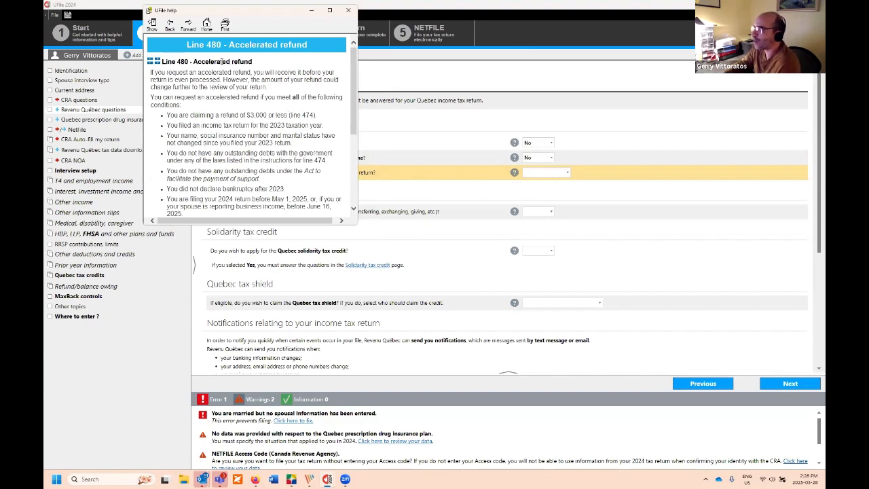
{"action": "left_click_drag", "start_coordinate": [202, 12], "coordinate": [206, 76]}
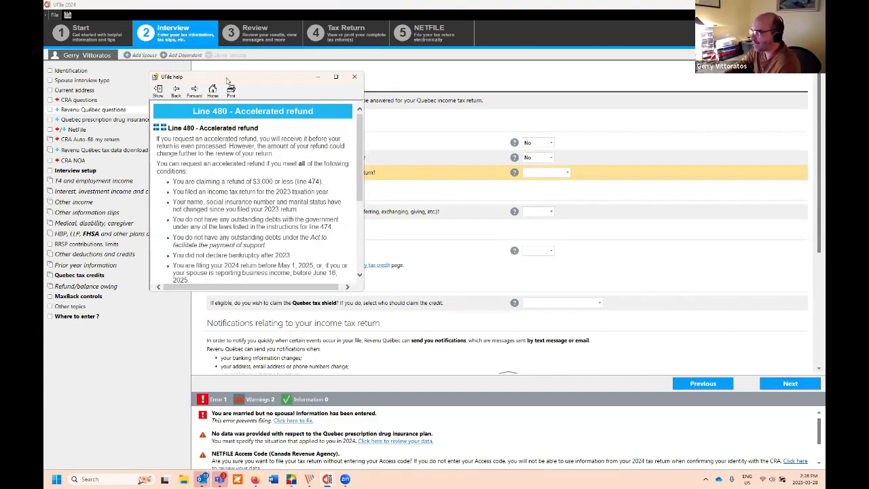
{"action": "left_click", "coordinate": [354, 76]}
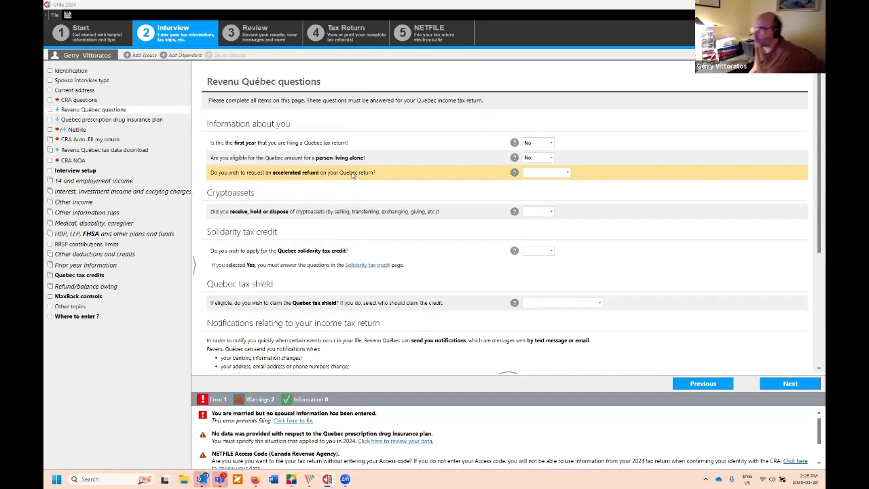
Step: Show the Yes (if eligible) and No choices for the accelerated refund question
{"action": "left_click", "coordinate": [563, 174]}
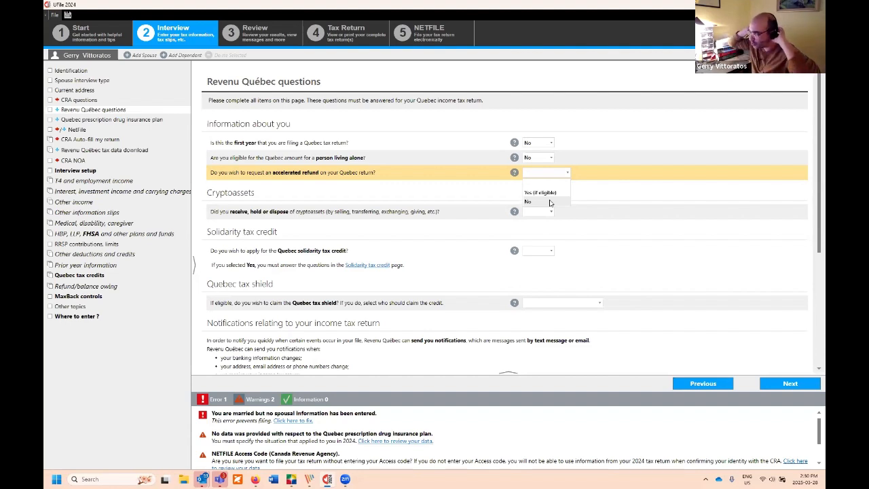
Step: Answer No to the accelerated Quebec refund and show the cryptoassets answer choices
{"action": "left_click", "coordinate": [547, 202]}
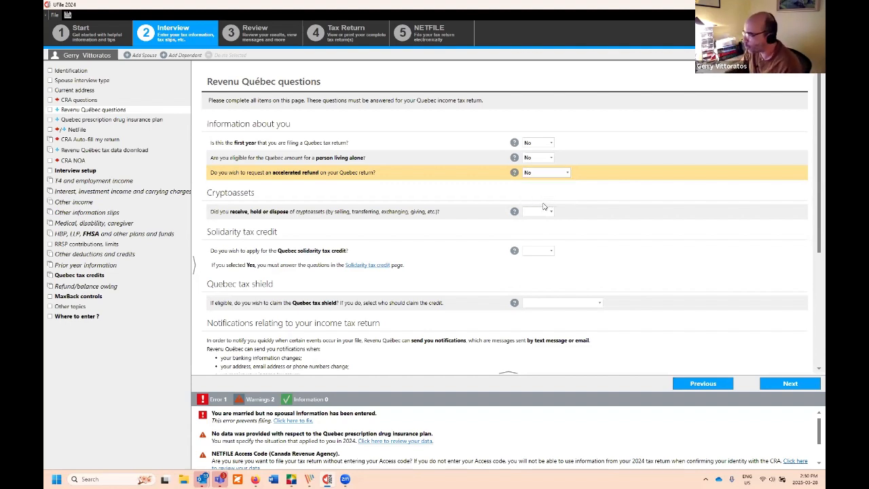
{"action": "left_click", "coordinate": [317, 215]}
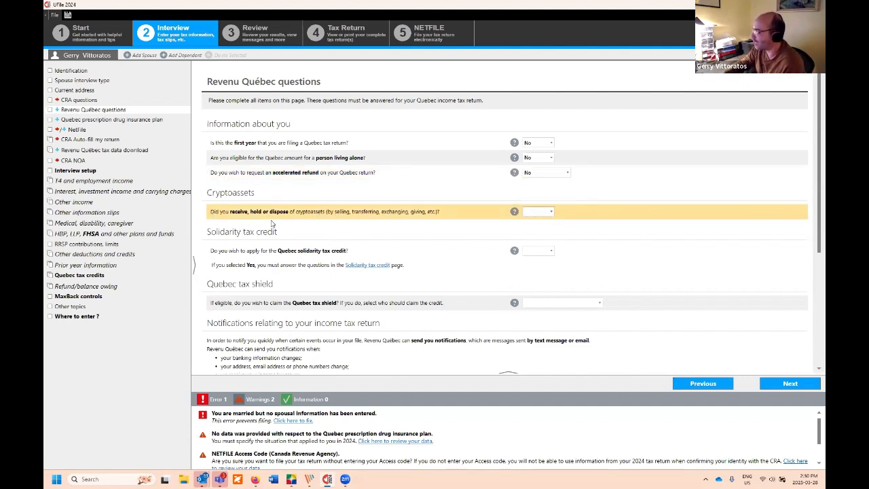
{"action": "left_click", "coordinate": [547, 213]}
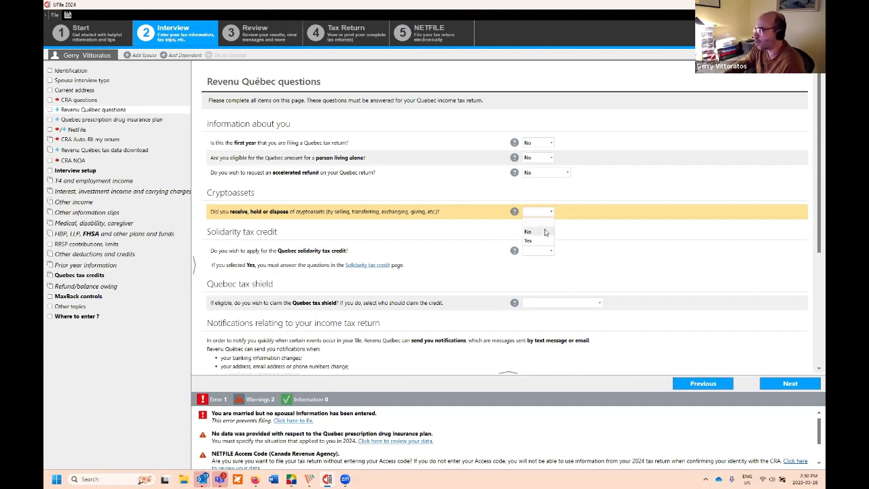
Step: Answer No to cryptoassets and Yes to the Quebec solidarity tax credit
{"action": "left_click", "coordinate": [544, 232]}
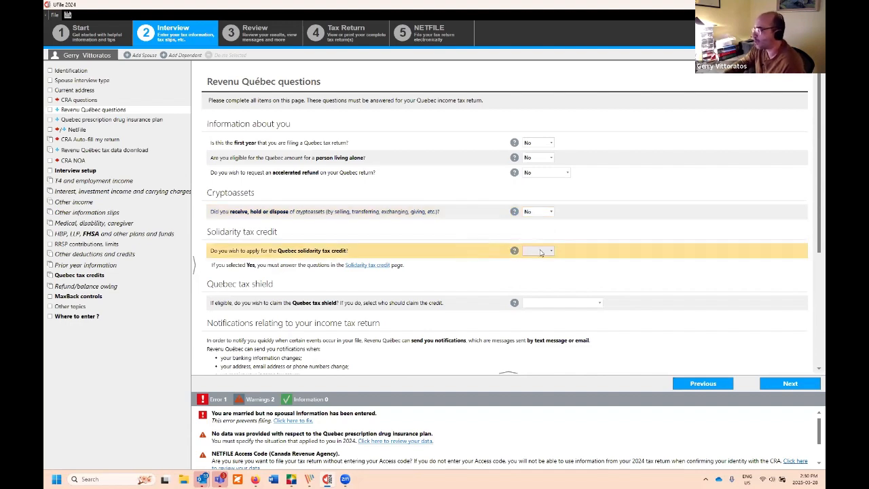
{"action": "left_click", "coordinate": [541, 252]}
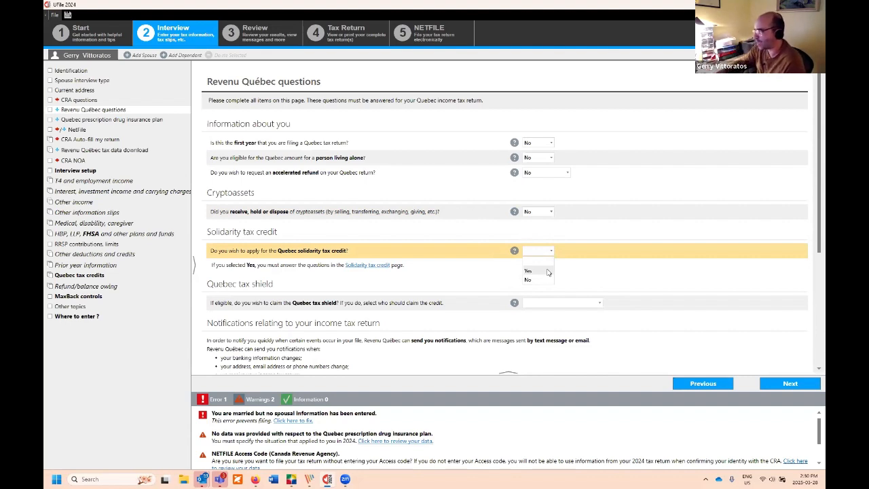
{"action": "left_click", "coordinate": [541, 272]}
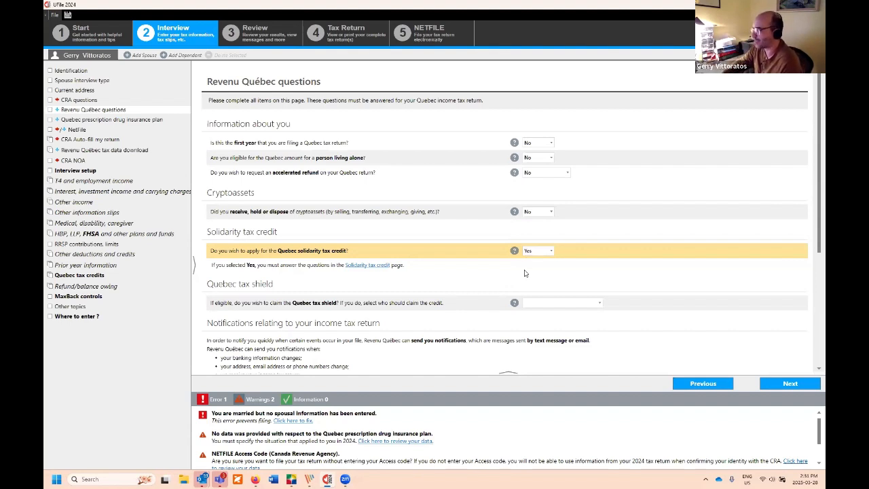
Step: Scroll past the Quebec tax shield question and continue to the prescription drug insurance page
{"action": "left_click", "coordinate": [473, 303]}
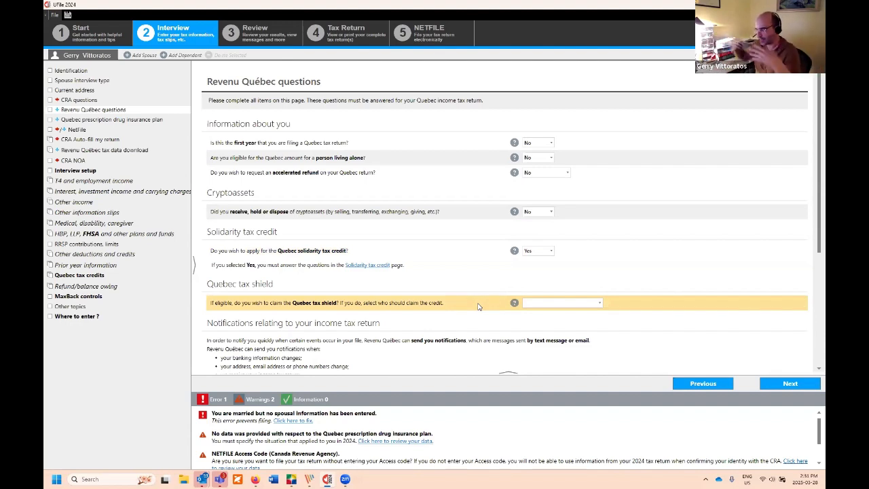
{"action": "scroll", "coordinate": [468, 309], "scroll_direction": "down", "scroll_amount": 1}
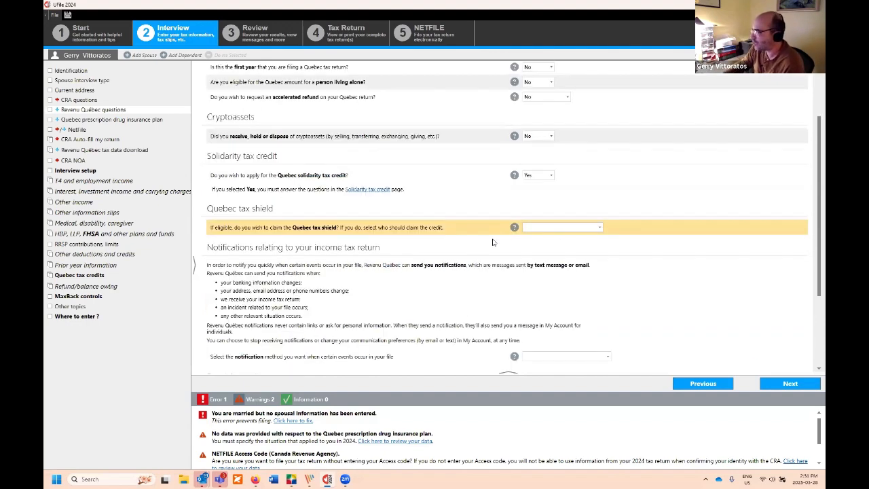
{"action": "scroll", "coordinate": [378, 247], "scroll_direction": "down", "scroll_amount": 2}
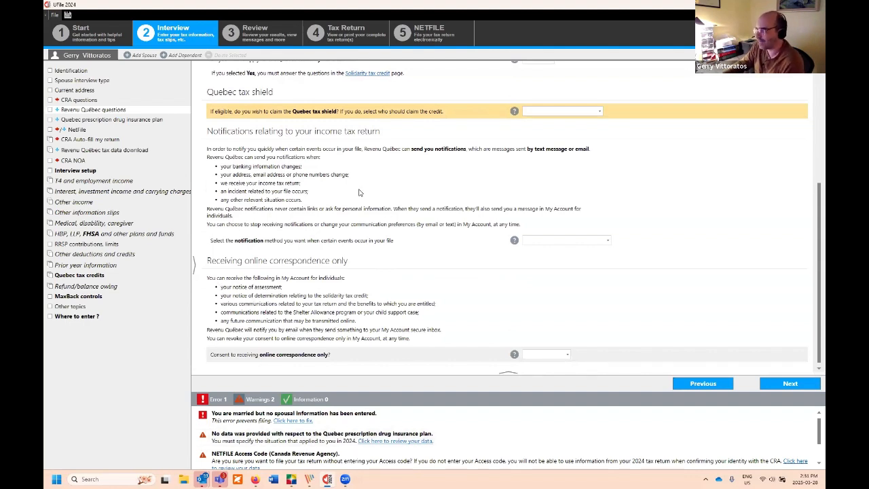
{"action": "left_click", "coordinate": [788, 384]}
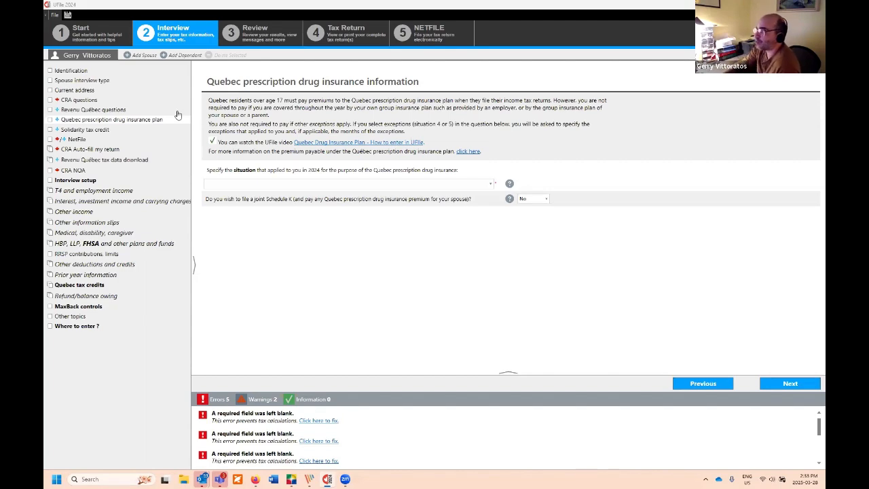
Step: Return to the Identification page and show the province of residence list for December 31, 2024
{"action": "left_click", "coordinate": [80, 71]}
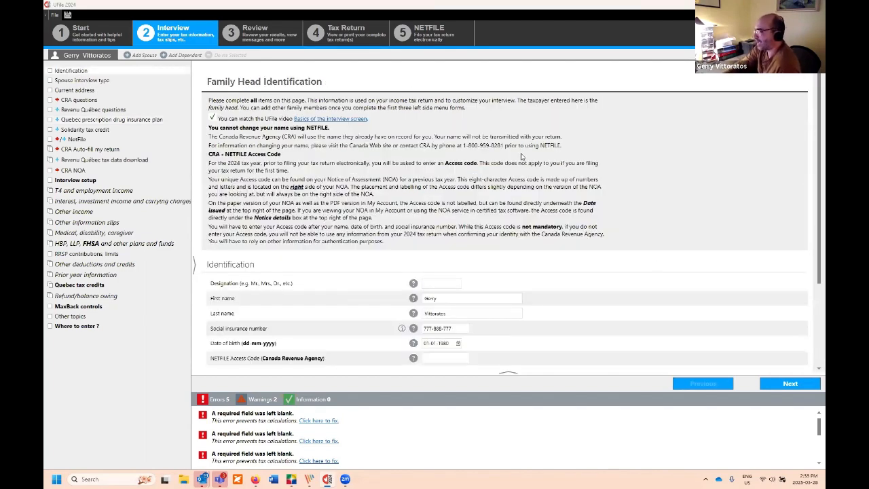
{"action": "scroll", "coordinate": [497, 237], "scroll_direction": "down", "scroll_amount": 3}
{"action": "left_click", "coordinate": [324, 299]}
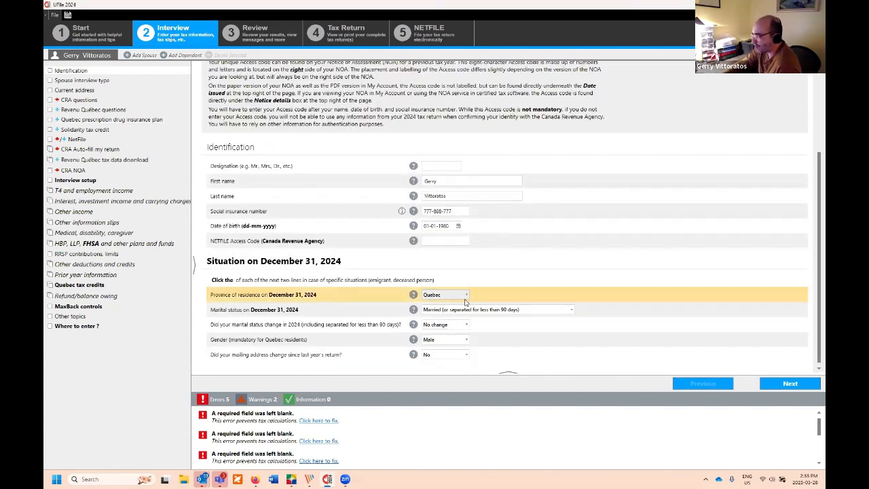
{"action": "left_click", "coordinate": [463, 295]}
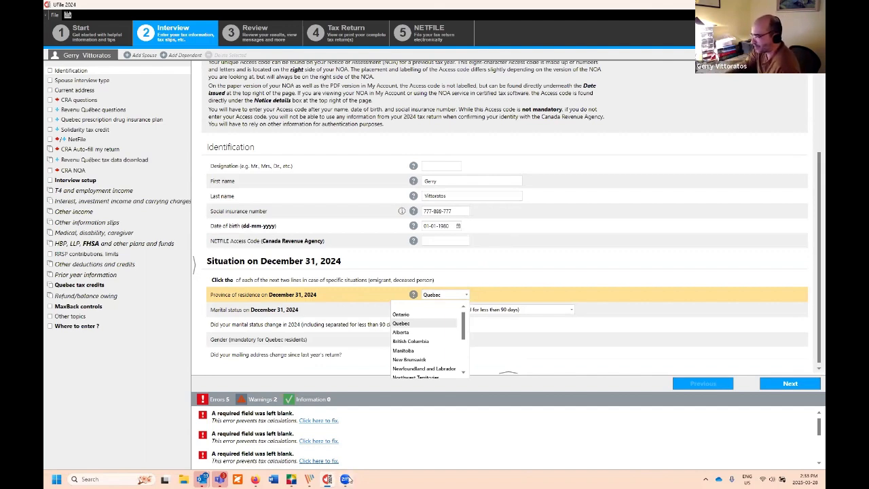
Step: Keep Quebec selected as the province of residence on December 31, 2024
{"action": "left_click", "coordinate": [433, 262]}
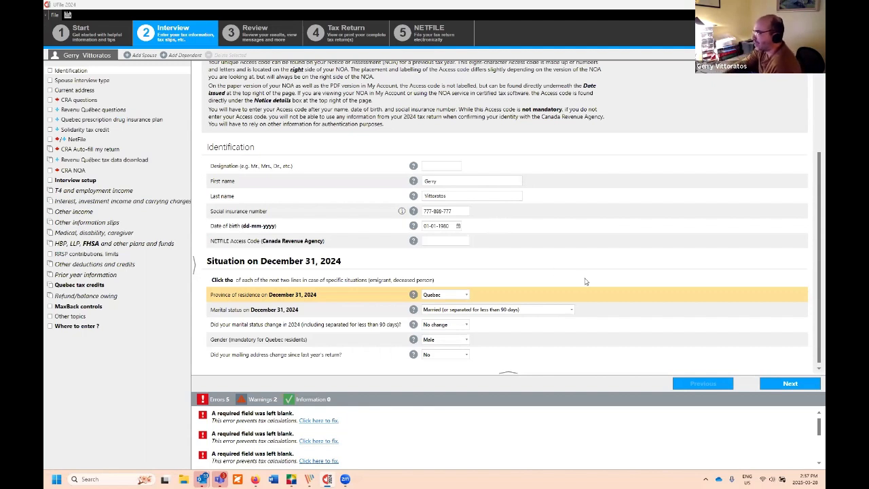
{"action": "left_click", "coordinate": [304, 343]}
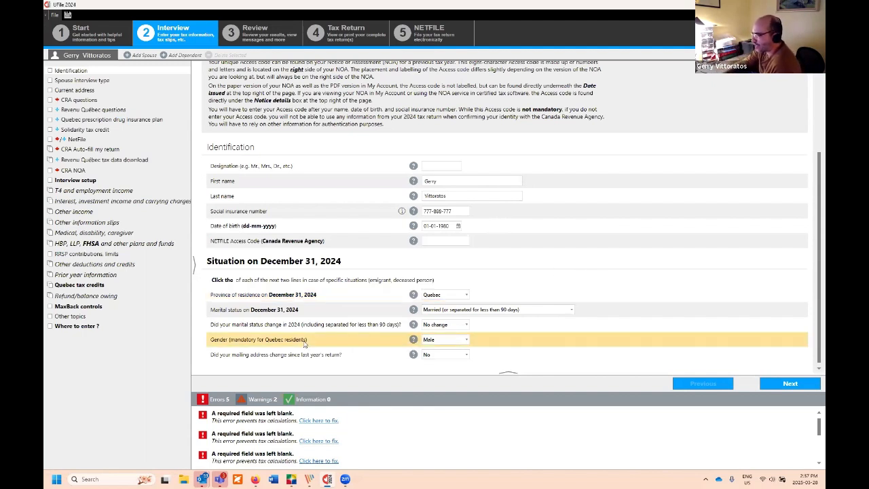
{"action": "left_click", "coordinate": [294, 330]}
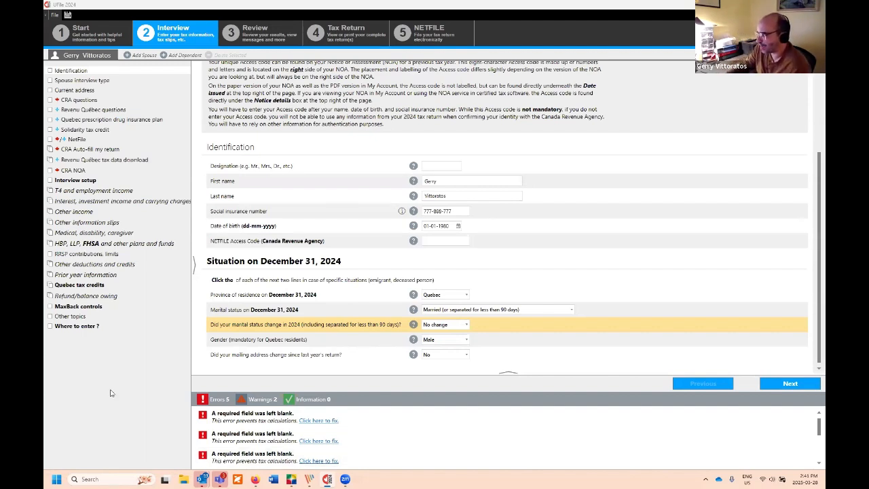
{"action": "left_click", "coordinate": [307, 357]}
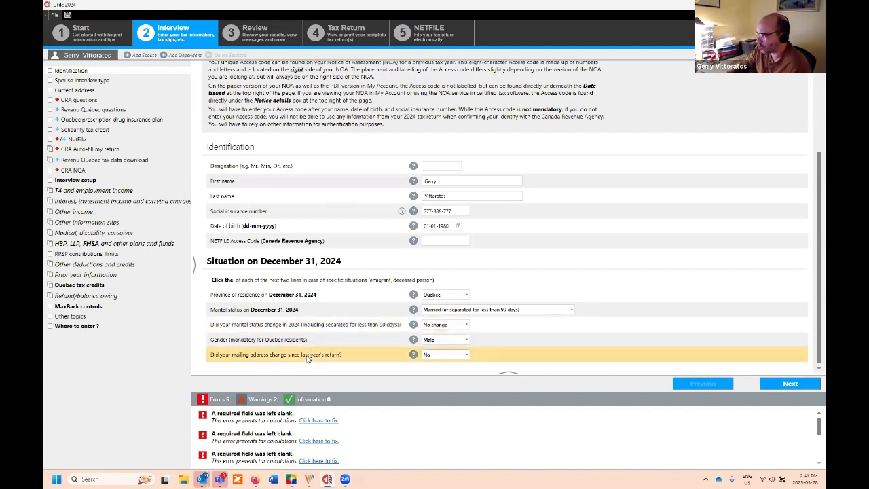
{"action": "left_click", "coordinate": [448, 355]}
{"action": "left_click", "coordinate": [565, 347]}
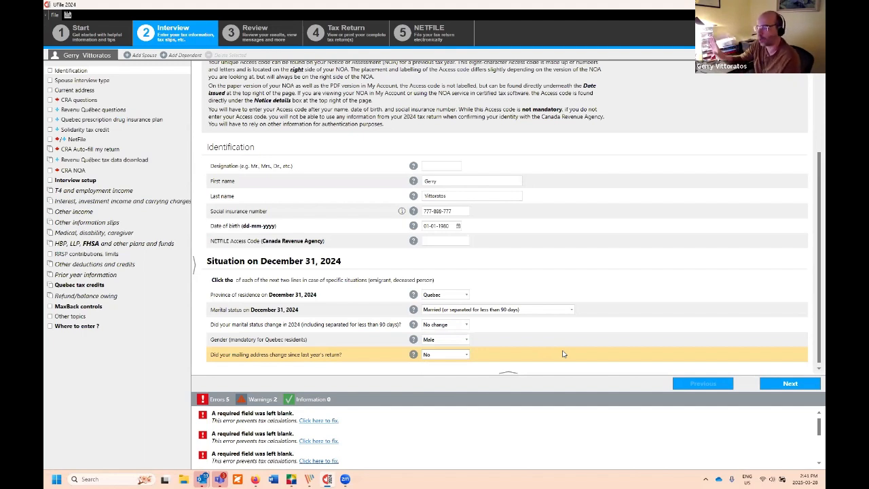
{"action": "left_click", "coordinate": [463, 355]}
{"action": "left_click", "coordinate": [306, 355]}
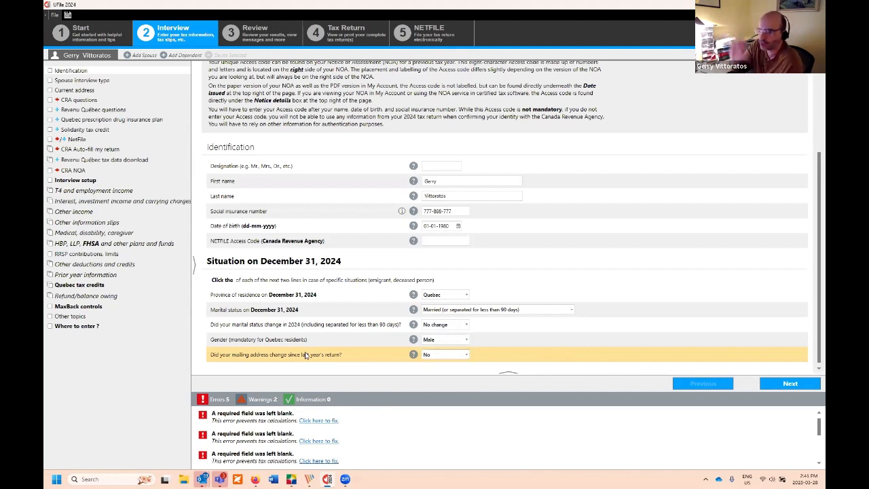
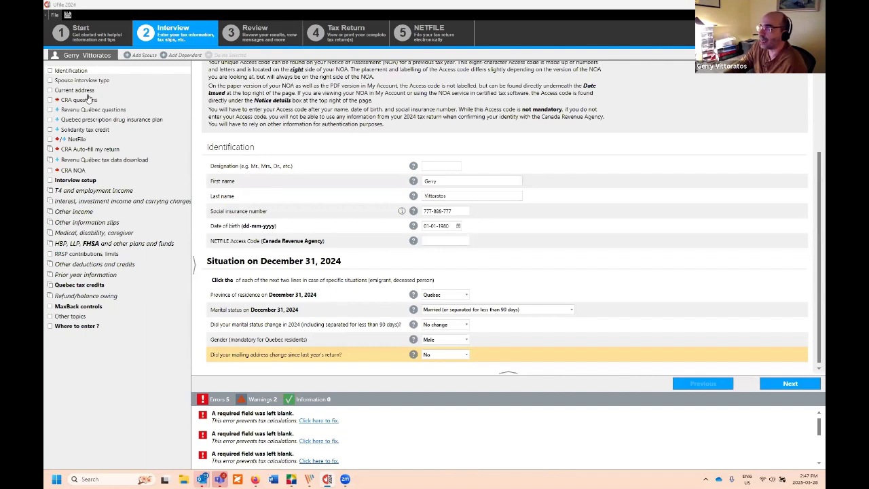
Step: Go to the Quebec prescription drug insurance plan page from the left navigation list
{"action": "left_click", "coordinate": [109, 119]}
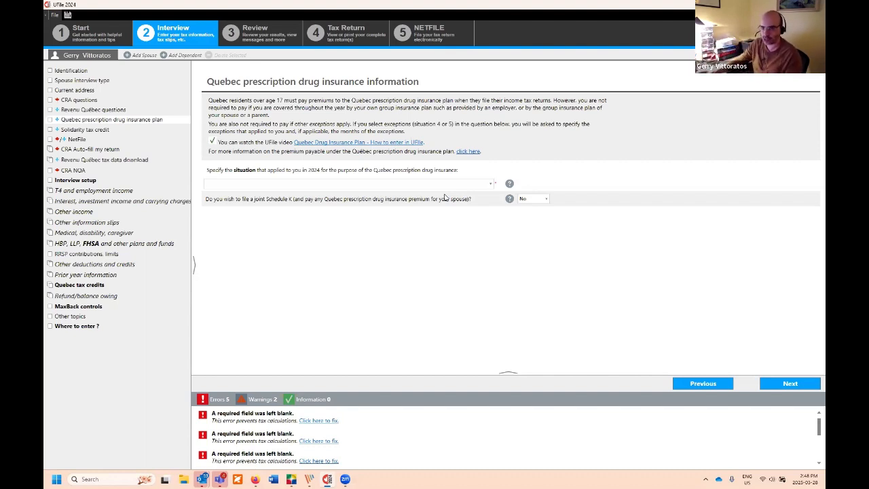
Step: Show the five 2024 drug insurance situation options in the 'Specify the situation' dropdown
{"action": "left_click", "coordinate": [463, 185]}
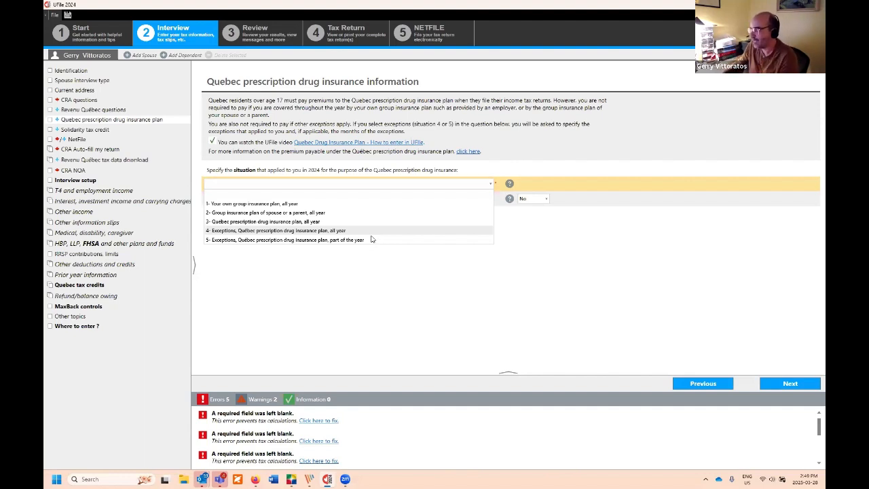
Step: Choose situation 5 with own group insurance plan [code 14] as the exception for January through June
{"action": "left_click", "coordinate": [323, 240]}
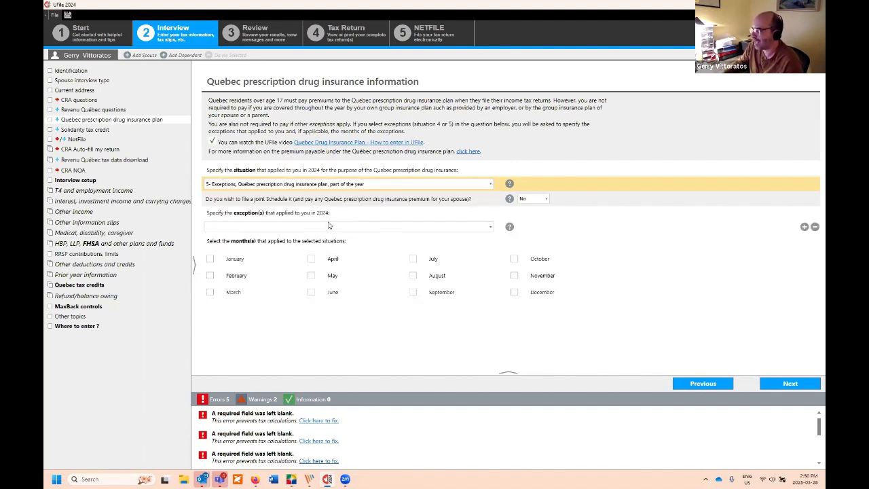
{"action": "left_click", "coordinate": [328, 225]}
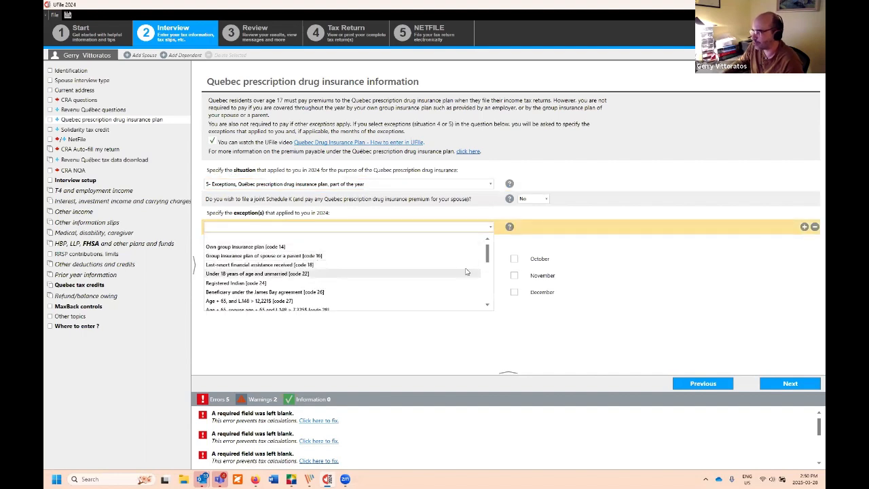
{"action": "mouse_move", "coordinate": [489, 255]}
{"action": "left_mouse_down"}
{"action": "mouse_move", "coordinate": [491, 286]}
{"action": "mouse_move", "coordinate": [490, 253]}
{"action": "left_mouse_up"}
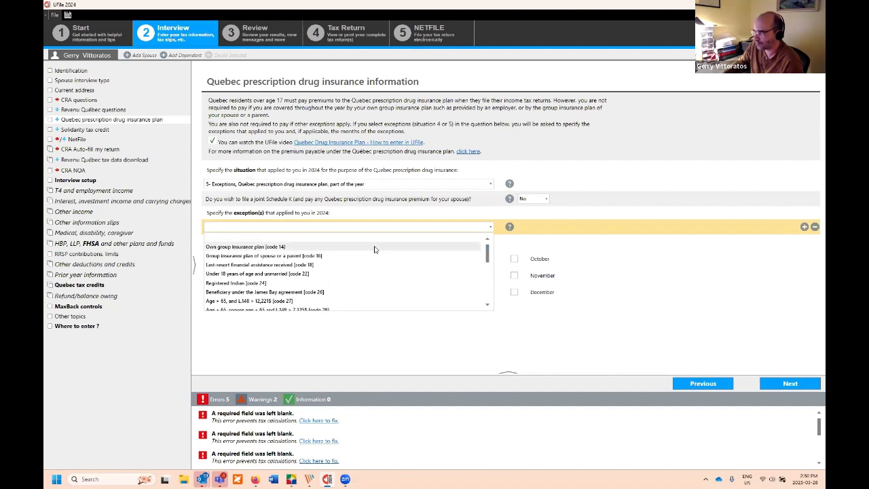
{"action": "left_click", "coordinate": [294, 247]}
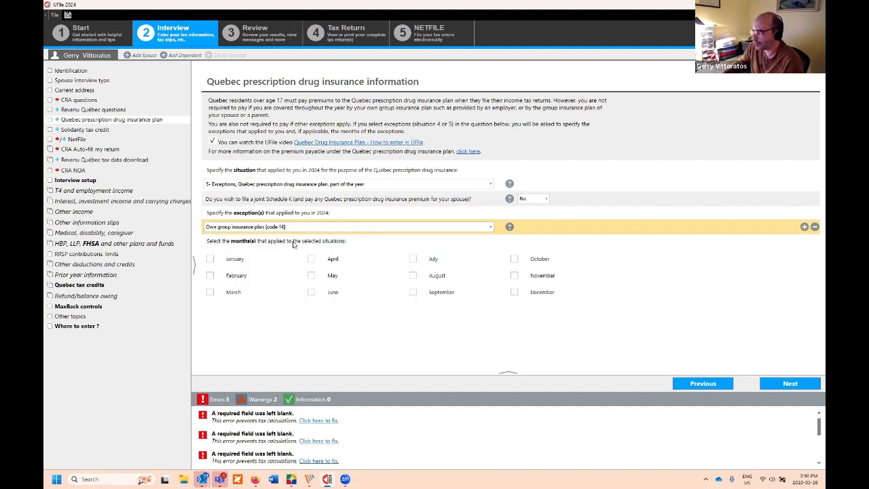
{"action": "left_click", "coordinate": [211, 261]}
{"action": "left_click", "coordinate": [210, 276]}
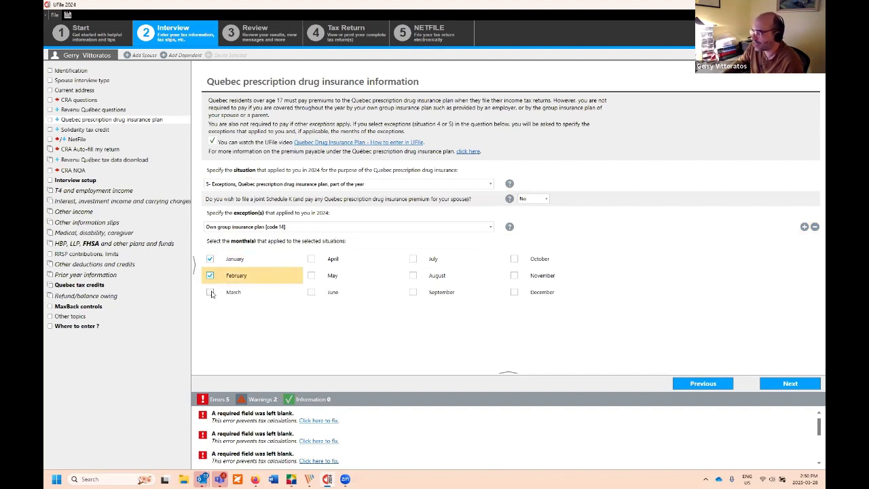
{"action": "left_click", "coordinate": [211, 292]}
{"action": "left_click", "coordinate": [311, 259]}
{"action": "left_click", "coordinate": [311, 276]}
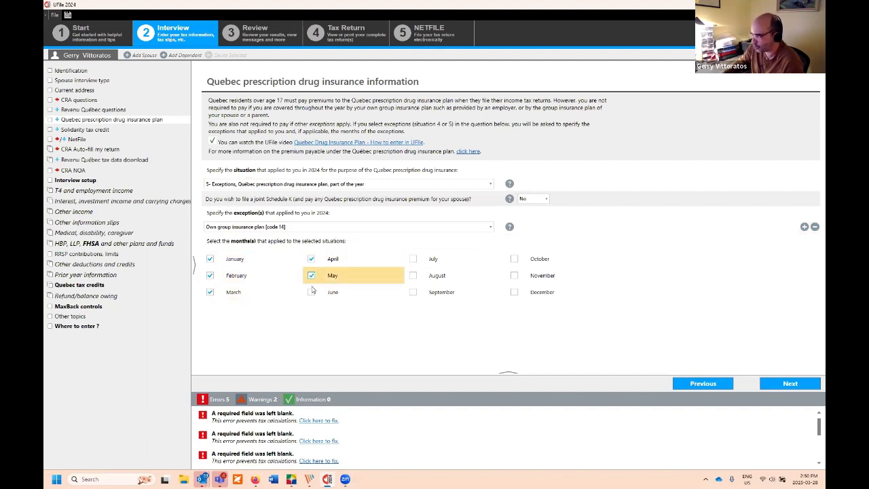
{"action": "left_click", "coordinate": [312, 292]}
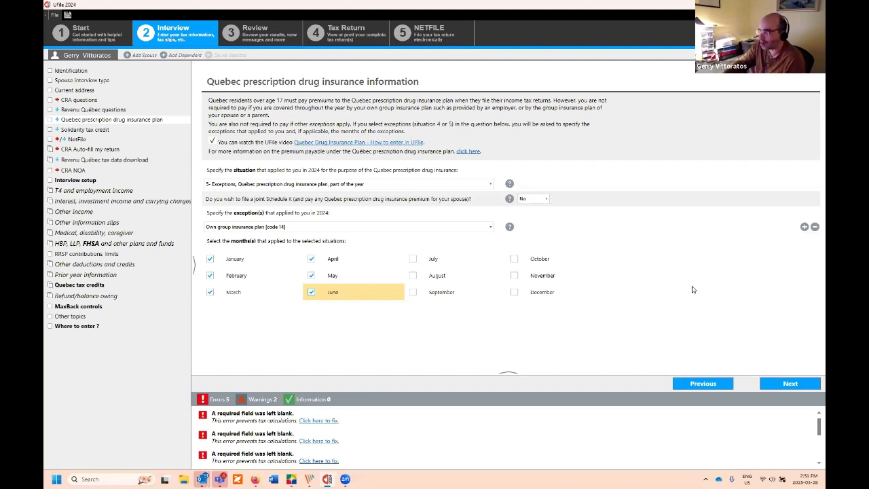
Step: Advance to the Schedule D Quebec solidarity tax credit page and scroll to its dwelling questions
{"action": "left_click", "coordinate": [790, 383]}
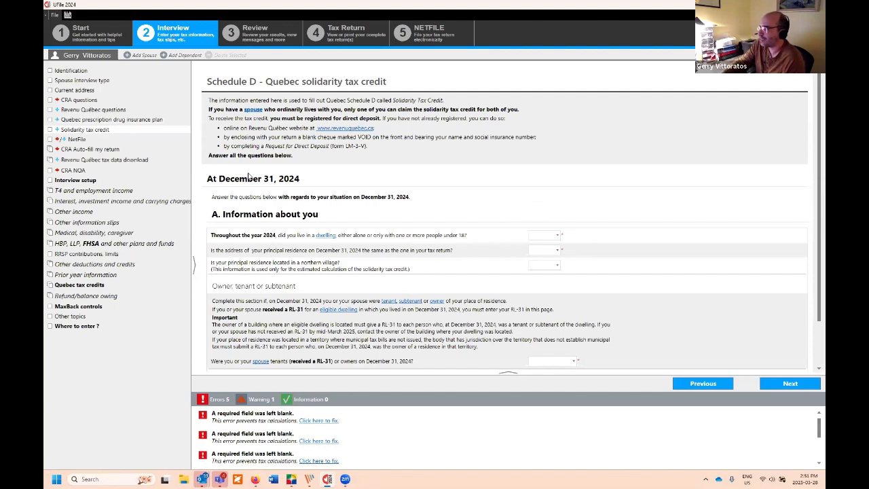
{"action": "scroll", "coordinate": [271, 180], "scroll_direction": "down", "scroll_amount": 2}
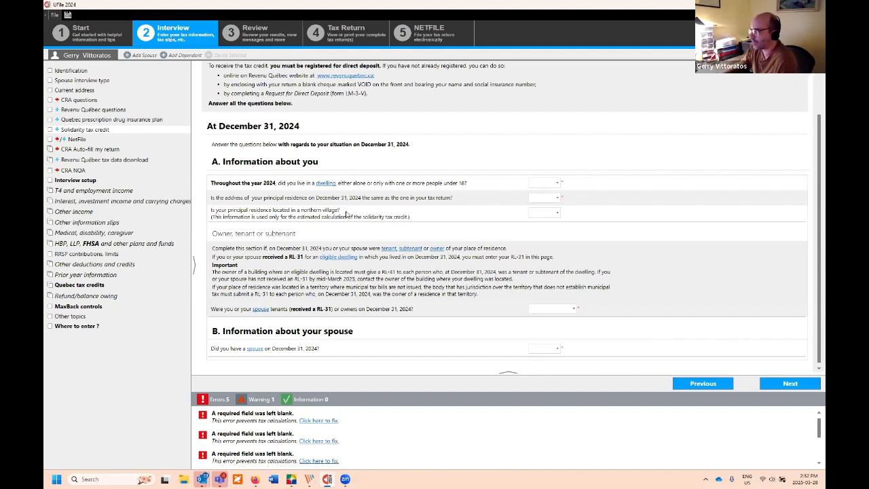
Step: Answer No to living with under-18s, Yes to same address, and No to northern village
{"action": "left_click", "coordinate": [347, 215]}
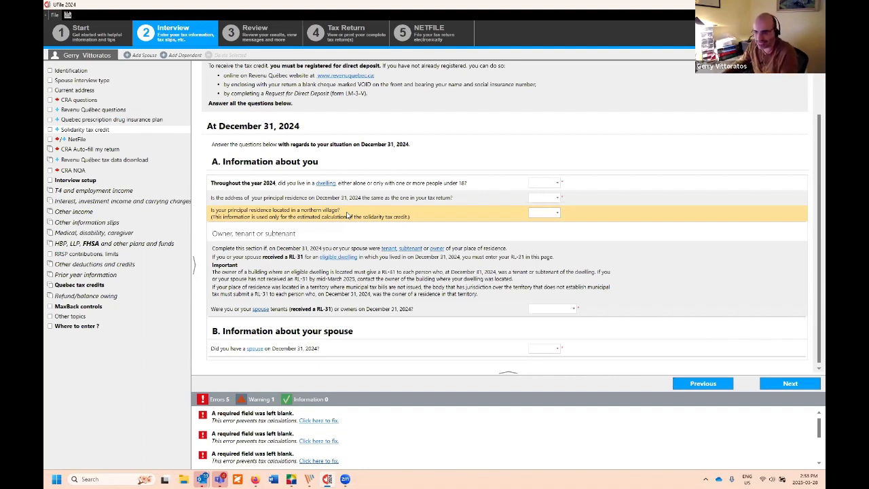
{"action": "left_click", "coordinate": [551, 183]}
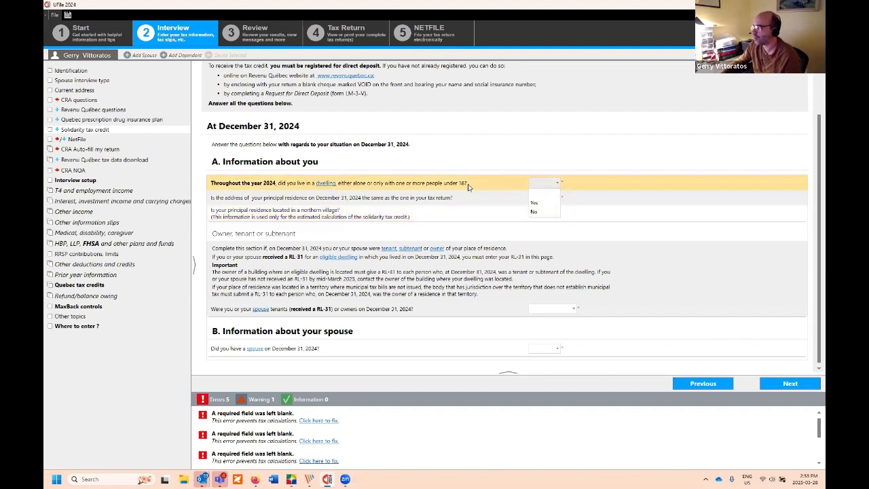
{"action": "left_click", "coordinate": [547, 212]}
{"action": "left_click", "coordinate": [548, 199]}
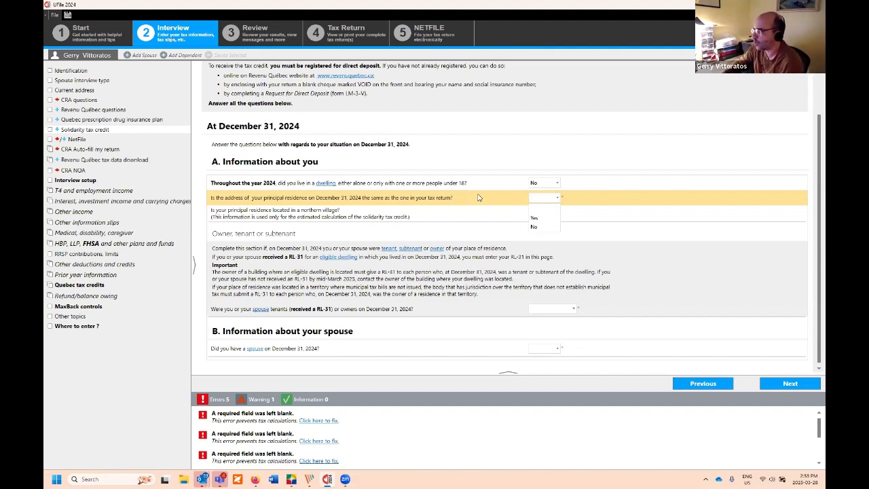
{"action": "left_click", "coordinate": [536, 224]}
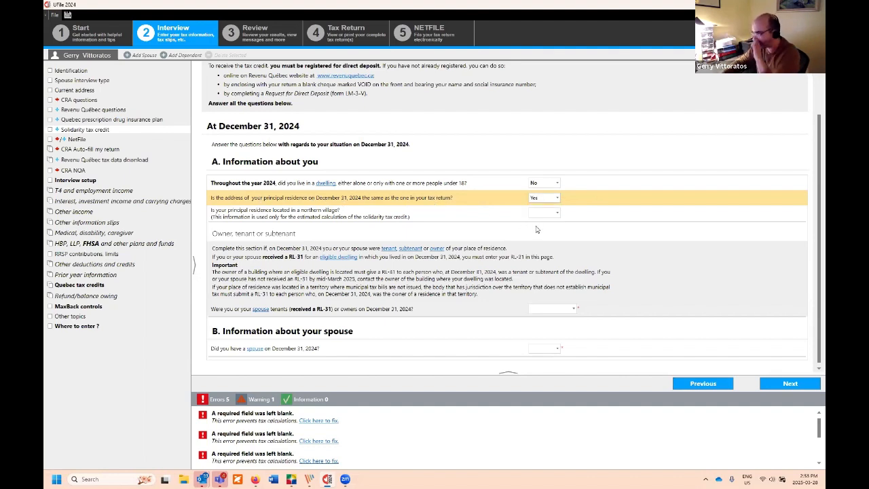
{"action": "left_click", "coordinate": [535, 216]}
{"action": "left_click", "coordinate": [535, 216]}
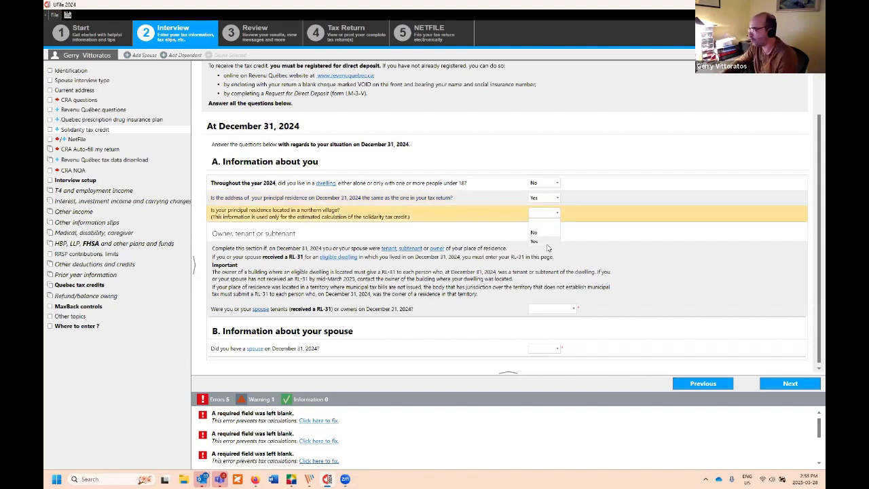
{"action": "left_click", "coordinate": [546, 237]}
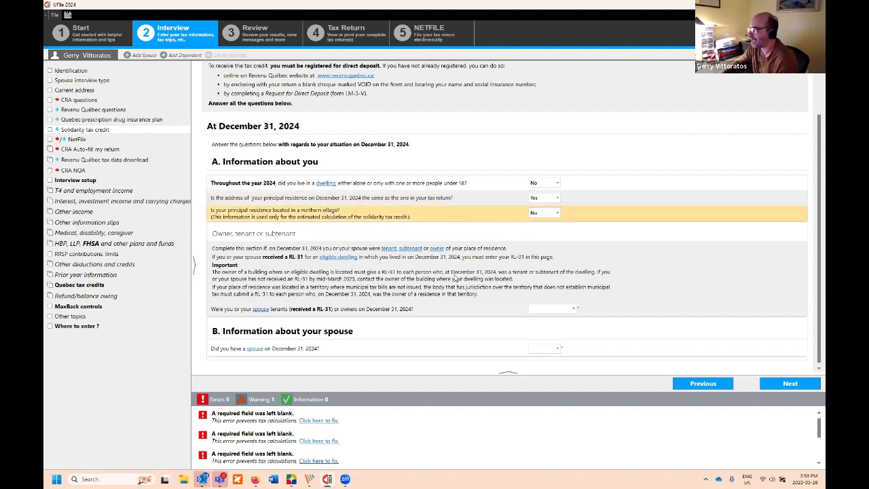
{"action": "left_click", "coordinate": [572, 311]}
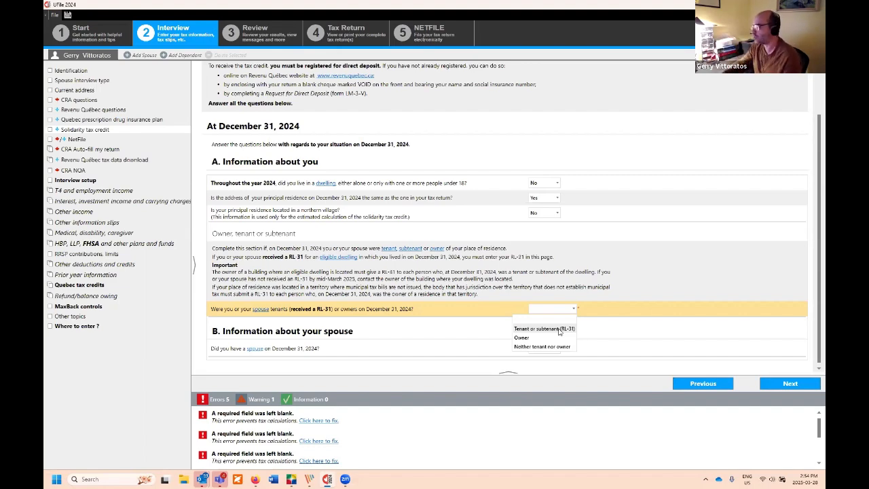
Step: Declare being tenants with an RL-31 issued in your name, leaving the dwelling number blank
{"action": "left_click", "coordinate": [558, 329]}
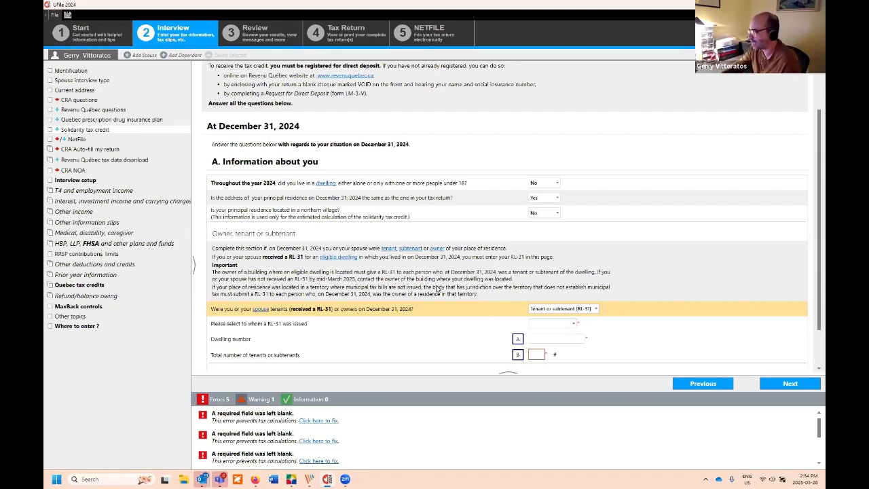
{"action": "scroll", "coordinate": [292, 292], "scroll_direction": "down", "scroll_amount": 1}
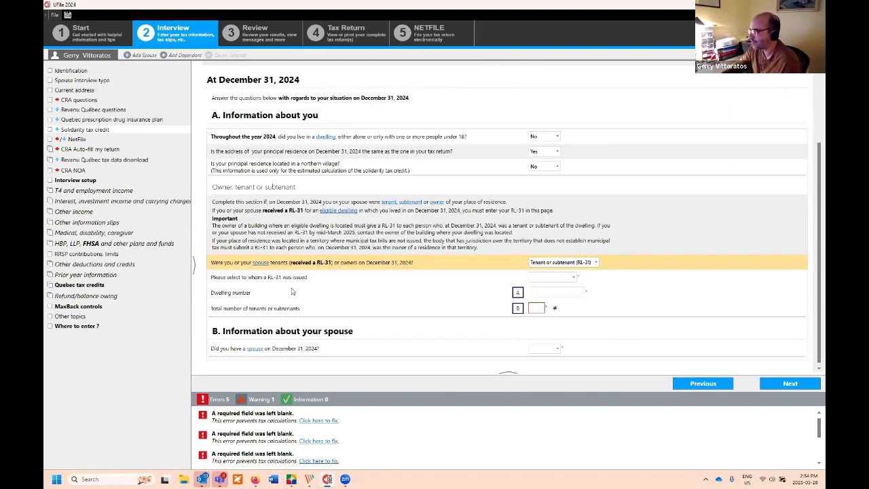
{"action": "left_click", "coordinate": [558, 275]}
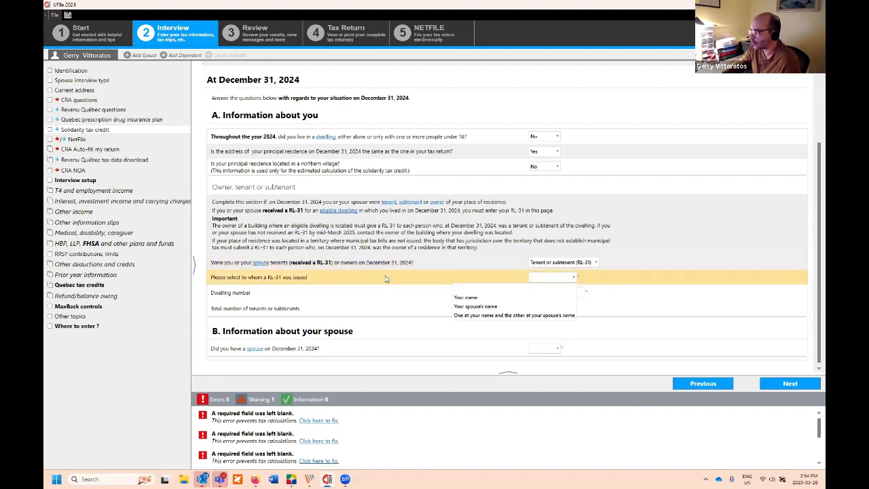
{"action": "left_click", "coordinate": [531, 298]}
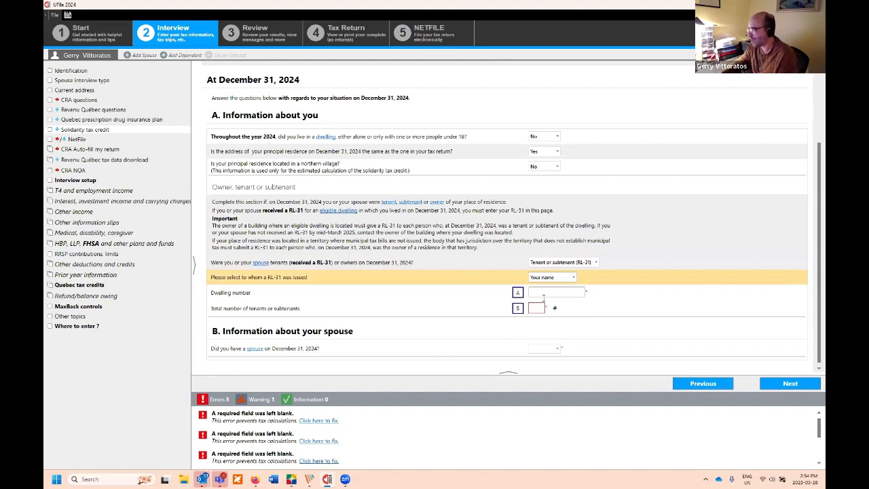
{"action": "left_click", "coordinate": [542, 293]}
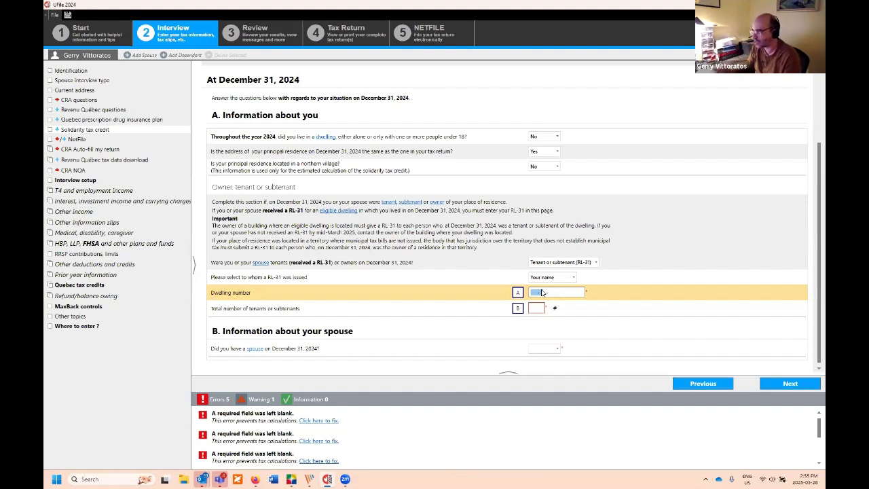
{"action": "key", "text": "BackSpace"}
{"action": "left_click", "coordinate": [569, 262]}
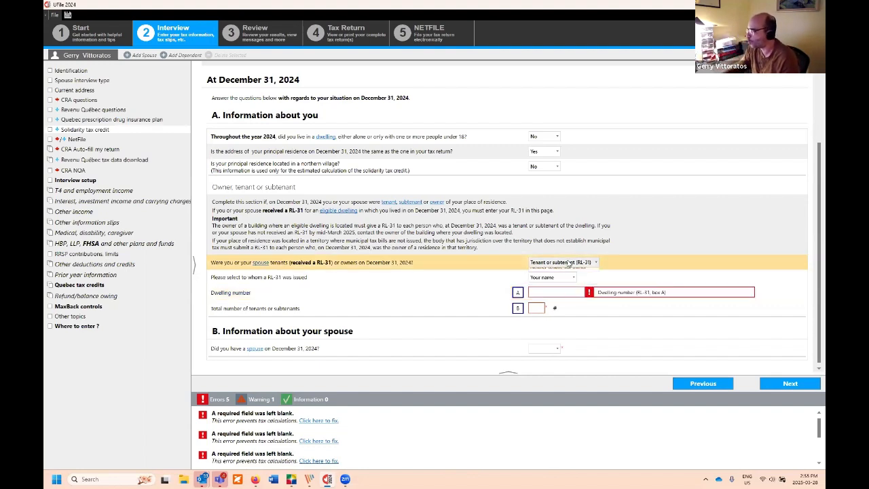
Step: Change the tenant-or-owner answer to 'Neither tenant nor owner'
{"action": "left_click", "coordinate": [563, 293]}
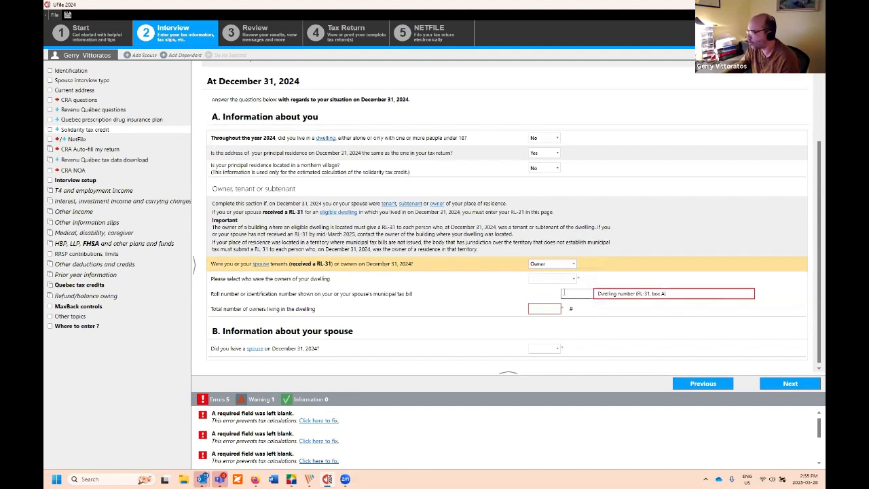
{"action": "left_click", "coordinate": [574, 296]}
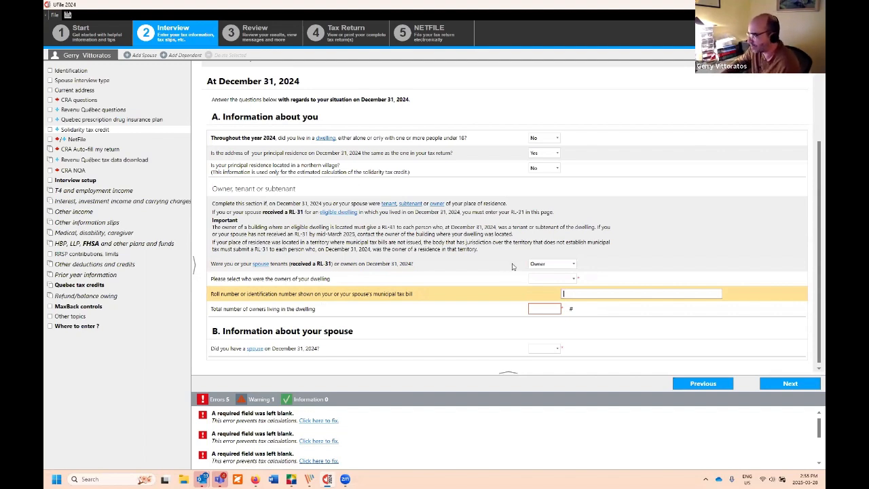
{"action": "left_click", "coordinate": [568, 266]}
{"action": "left_click", "coordinate": [569, 266]}
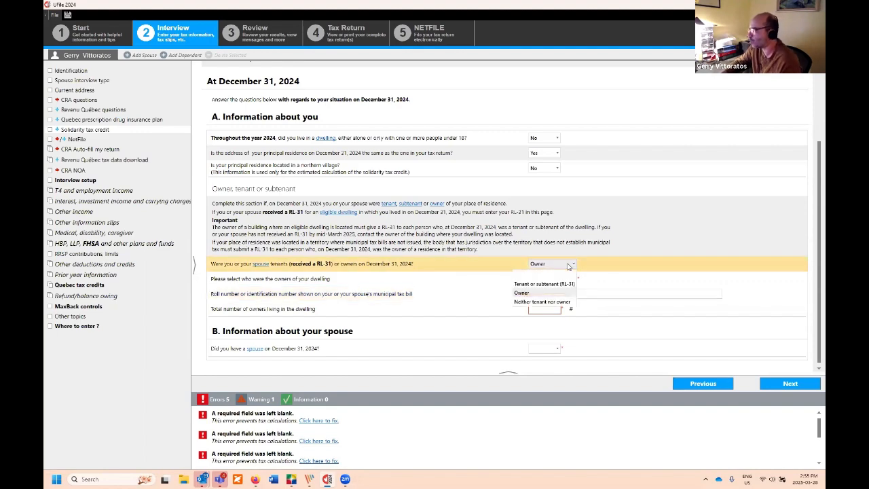
{"action": "left_click", "coordinate": [553, 301]}
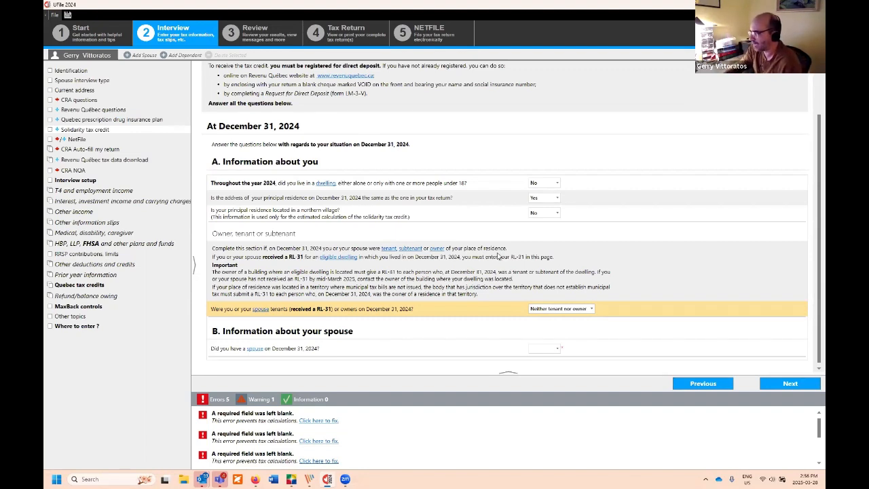
Step: Answer Yes to having and living with a spouse, No to the spouse's northern village, and continue
{"action": "left_click", "coordinate": [555, 350]}
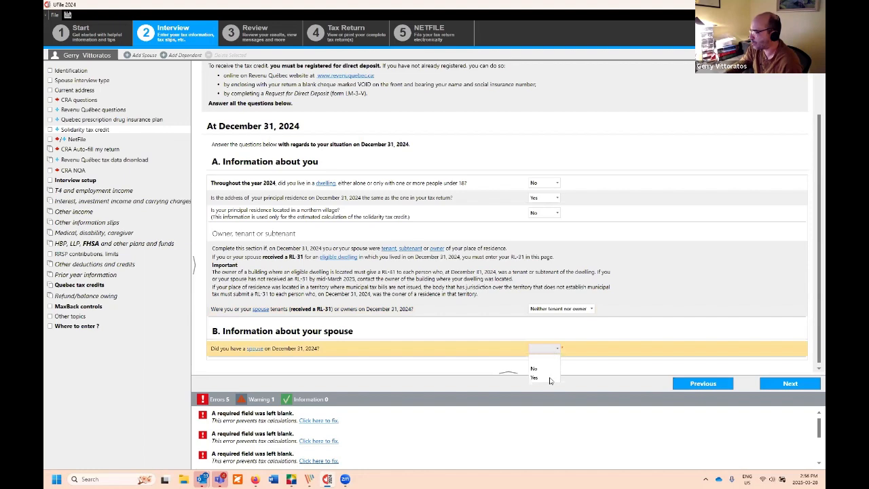
{"action": "left_click", "coordinate": [551, 377]}
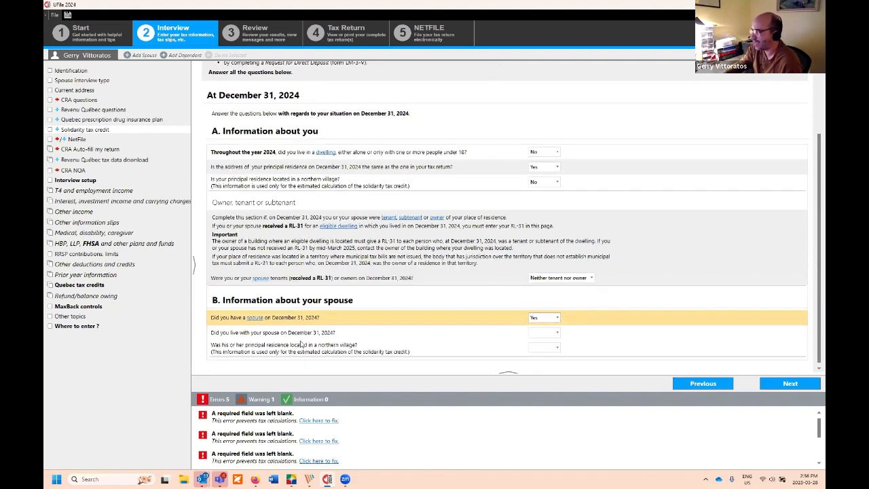
{"action": "left_click", "coordinate": [551, 332]}
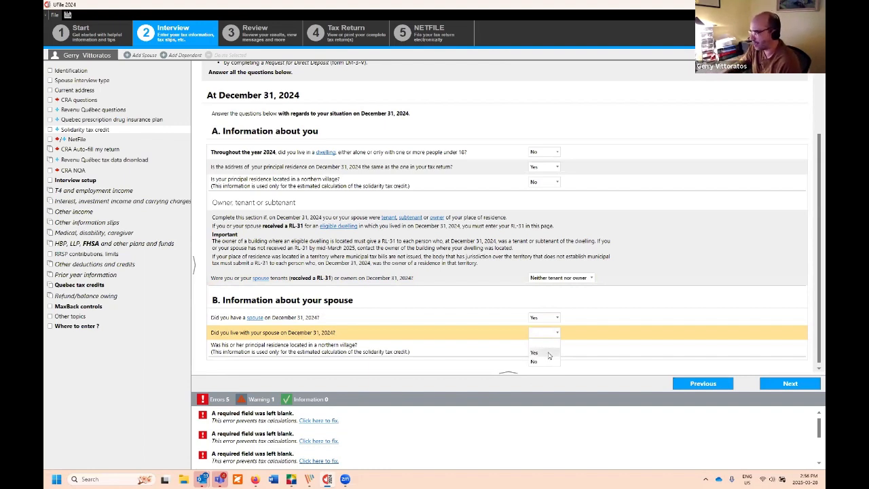
{"action": "left_click", "coordinate": [548, 353]}
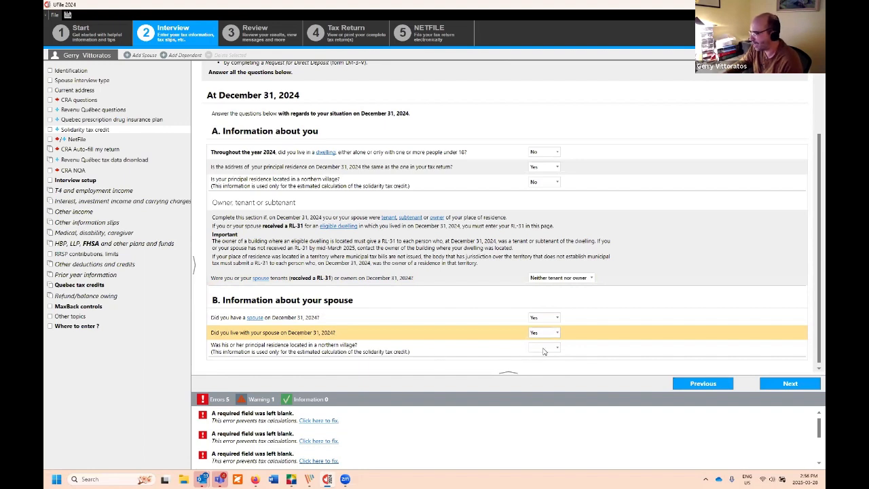
{"action": "left_click", "coordinate": [543, 351]}
{"action": "left_click", "coordinate": [543, 376]}
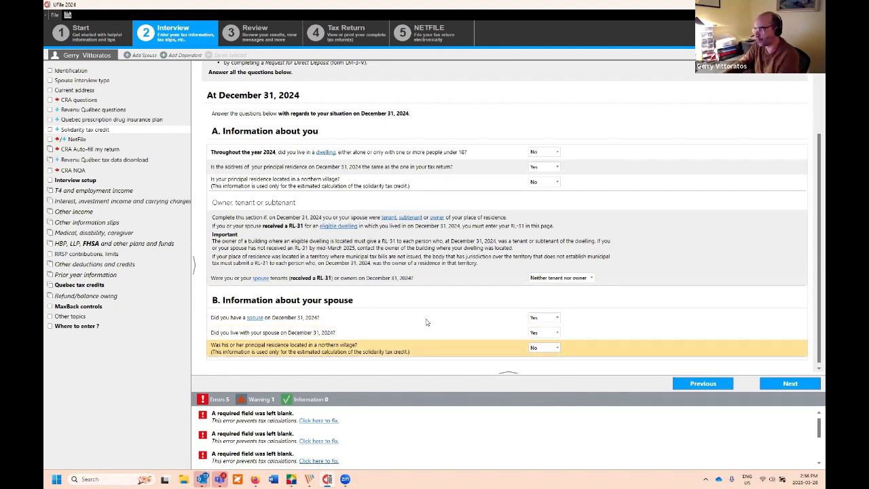
{"action": "left_click", "coordinate": [791, 384]}
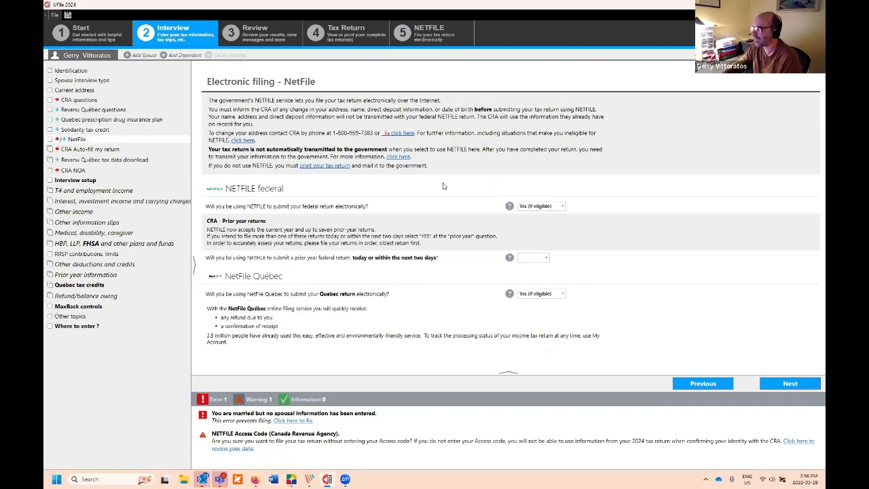
Step: Leave both NETFILE answers at Yes (if eligible) and proceed past the auto-fill pages to Interview setup
{"action": "left_click", "coordinate": [598, 292]}
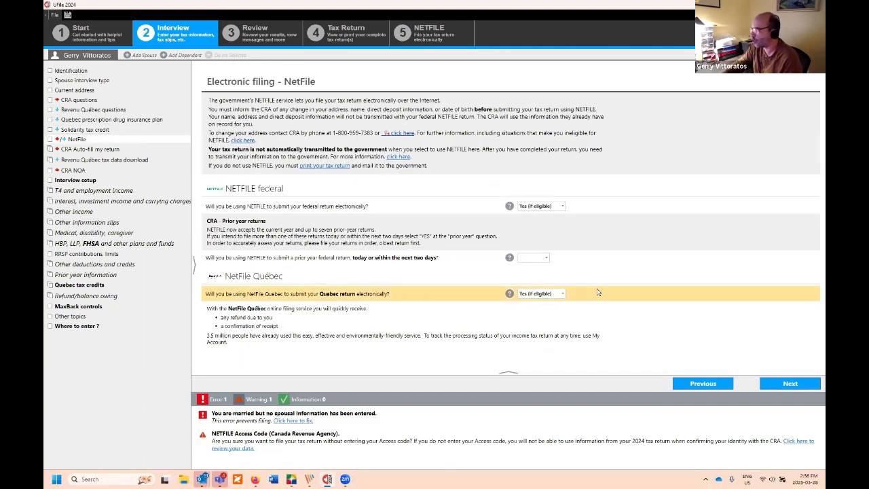
{"action": "left_click", "coordinate": [597, 207]}
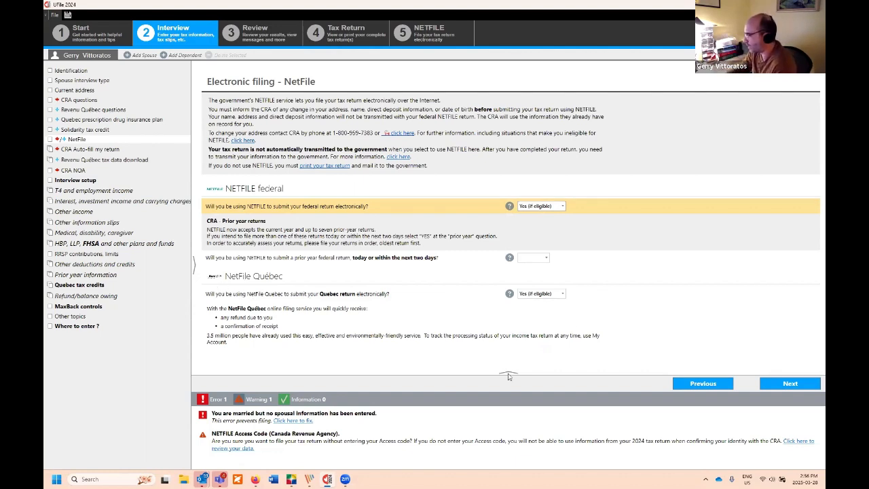
{"action": "left_click", "coordinate": [790, 384]}
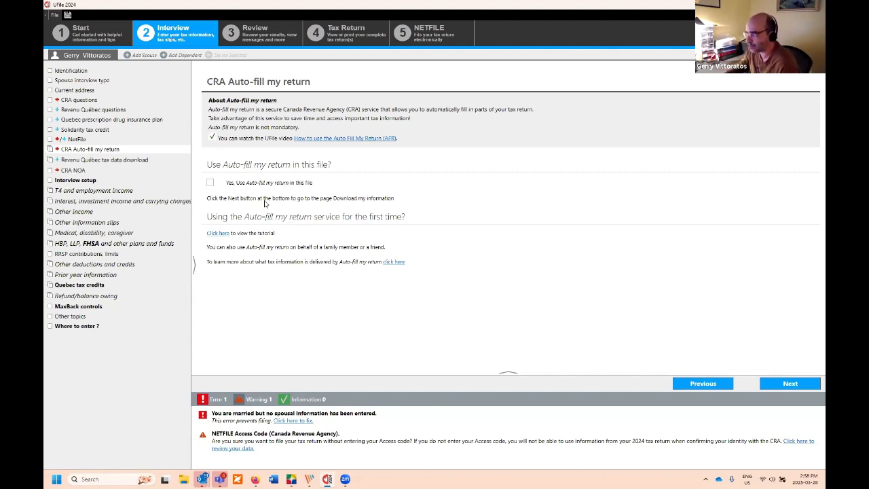
{"action": "left_click", "coordinate": [126, 161]}
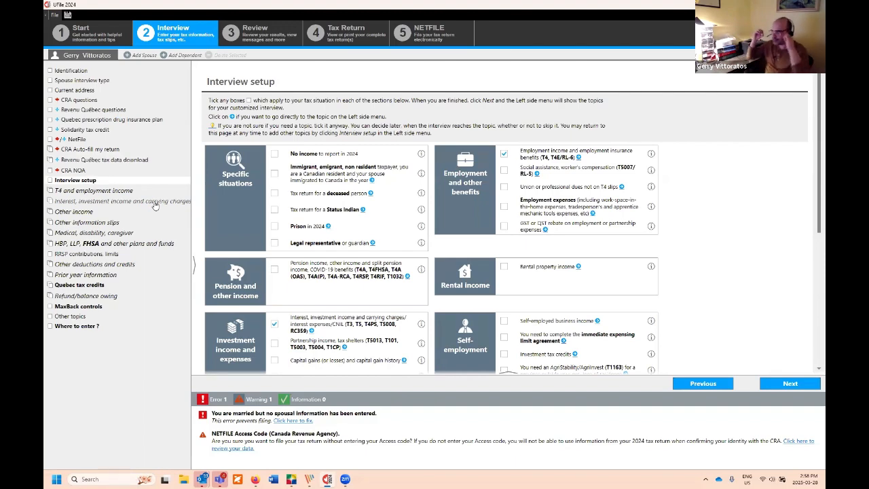
Step: Add Pension income and Donations and federal political contributions to the interview topics, then continue
{"action": "scroll", "coordinate": [387, 178], "scroll_direction": "down", "scroll_amount": 1}
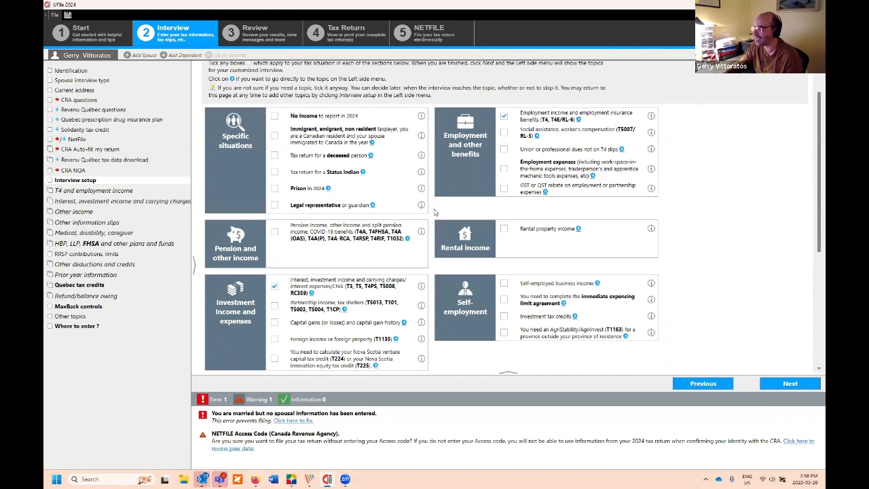
{"action": "scroll", "coordinate": [434, 213], "scroll_direction": "down", "scroll_amount": 1}
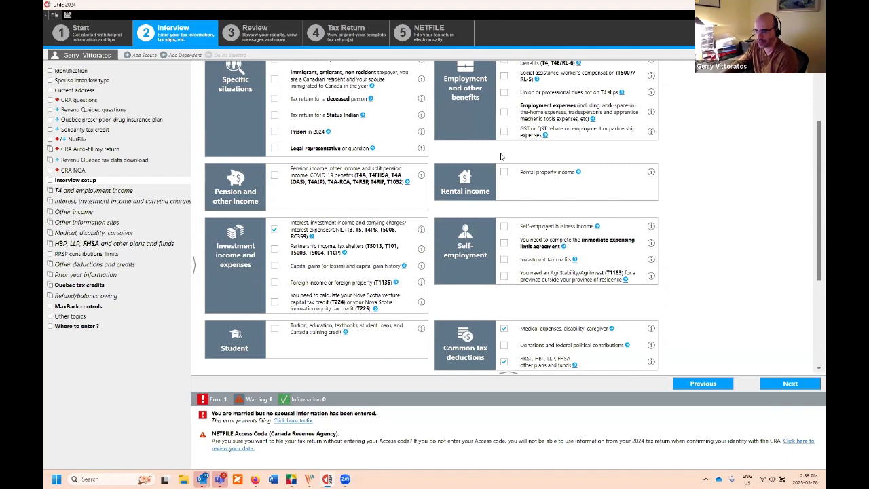
{"action": "scroll", "coordinate": [502, 156], "scroll_direction": "down", "scroll_amount": 1}
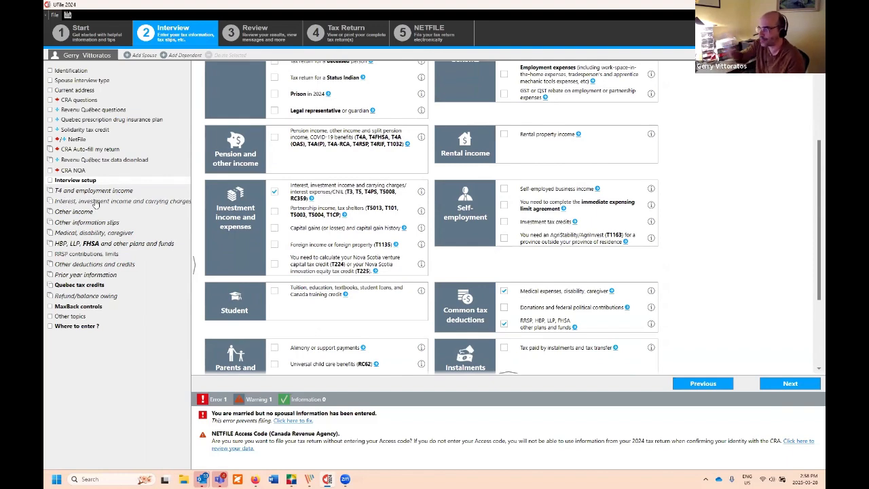
{"action": "scroll", "coordinate": [772, 243], "scroll_direction": "up", "scroll_amount": 4}
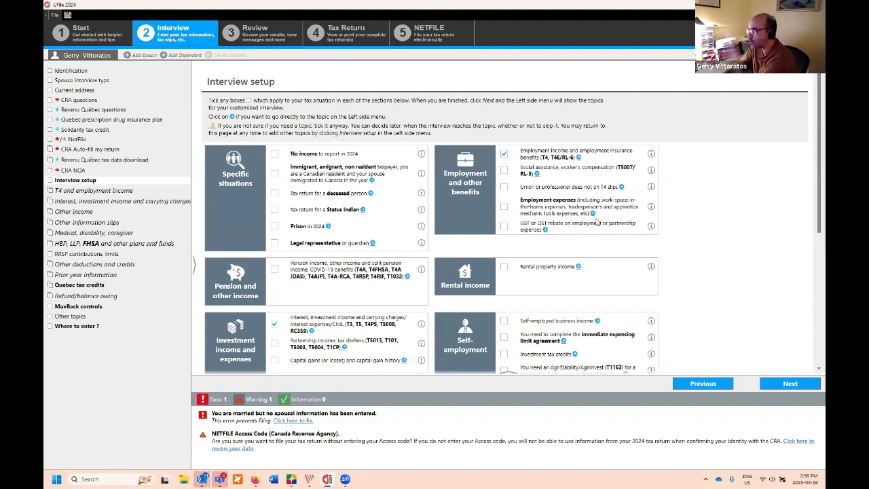
{"action": "left_click", "coordinate": [551, 154]}
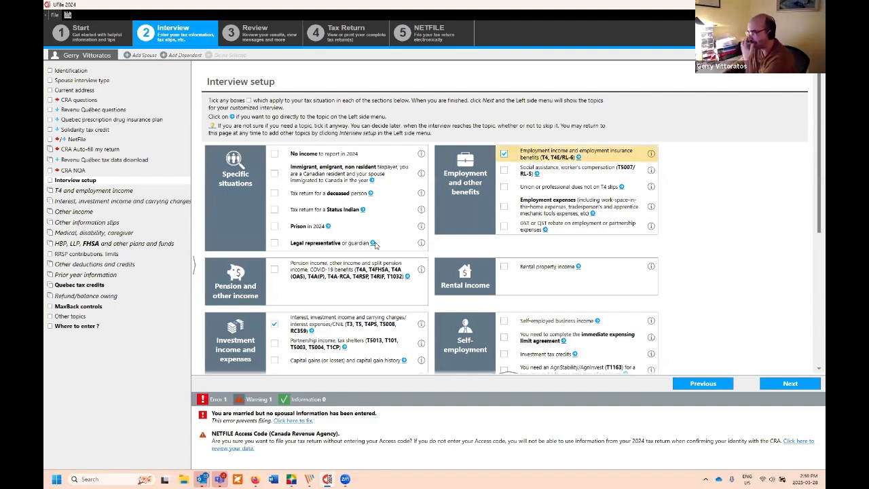
{"action": "scroll", "coordinate": [375, 246], "scroll_direction": "down", "scroll_amount": 1}
{"action": "left_click", "coordinate": [275, 215]}
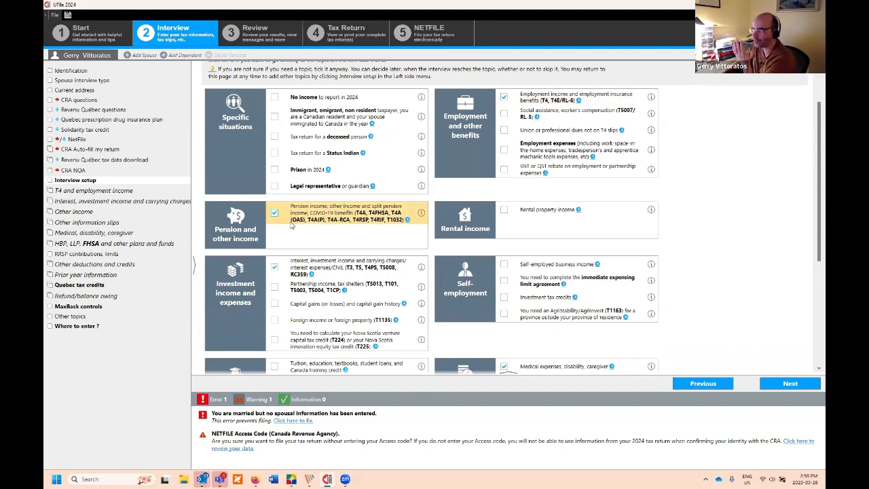
{"action": "scroll", "coordinate": [455, 229], "scroll_direction": "down", "scroll_amount": 2}
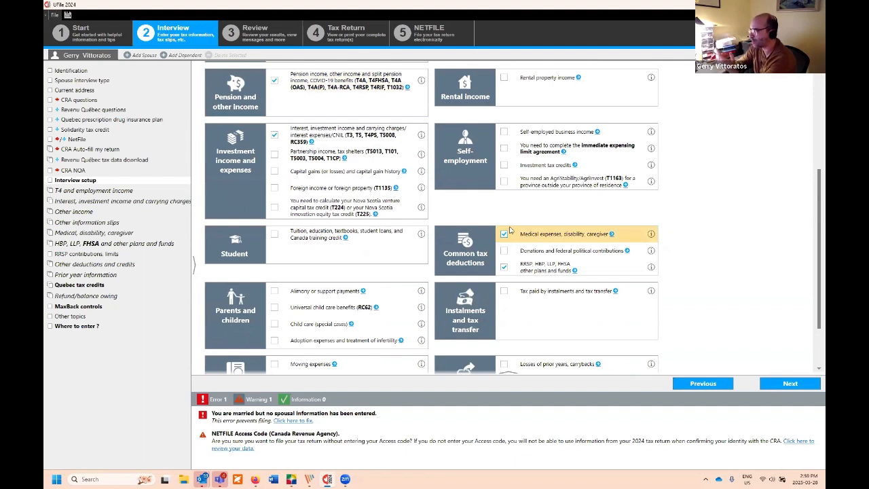
{"action": "left_click", "coordinate": [505, 251]}
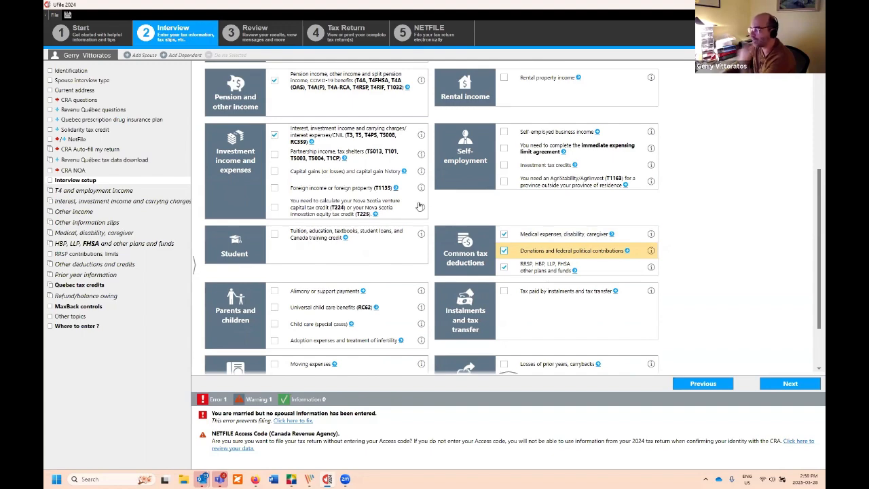
{"action": "scroll", "coordinate": [421, 206], "scroll_direction": "down", "scroll_amount": 2}
{"action": "scroll", "coordinate": [399, 219], "scroll_direction": "up", "scroll_amount": 5}
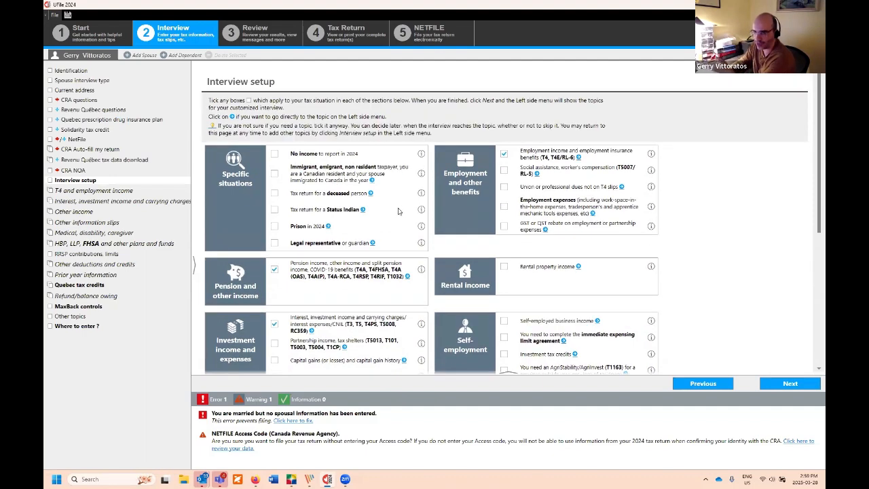
{"action": "scroll", "coordinate": [399, 212], "scroll_direction": "down", "scroll_amount": 3}
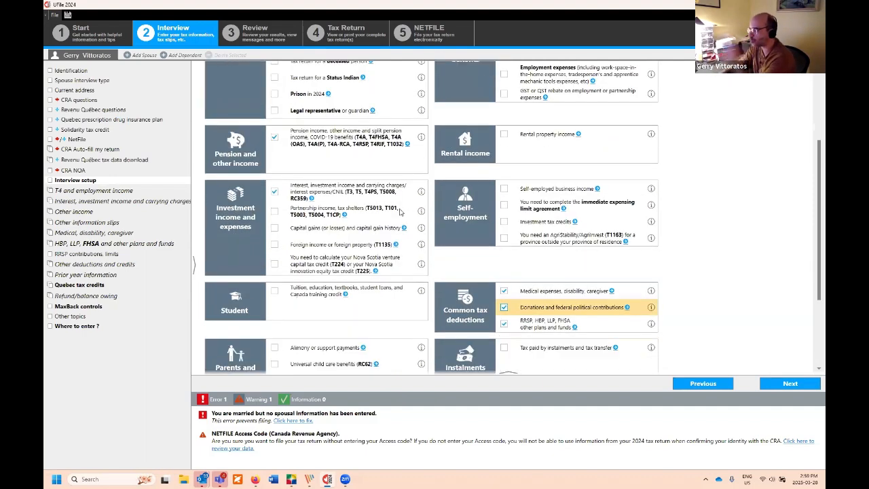
{"action": "scroll", "coordinate": [401, 212], "scroll_direction": "up", "scroll_amount": 2}
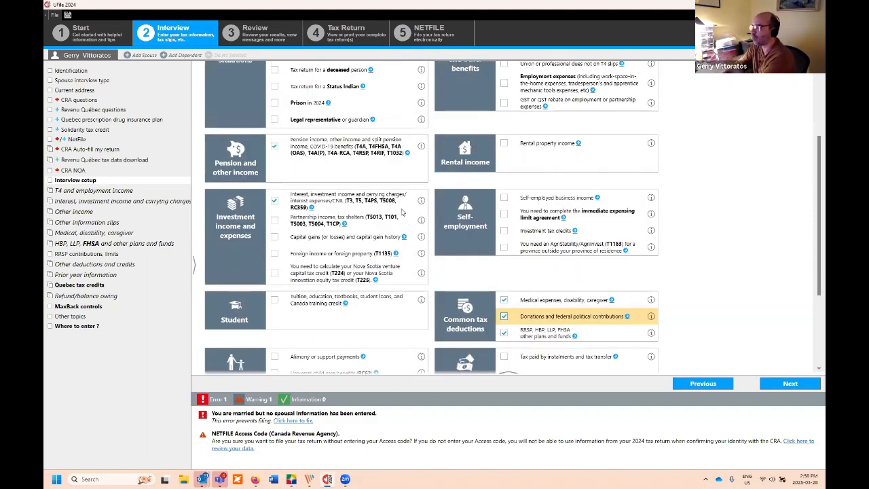
{"action": "scroll", "coordinate": [403, 211], "scroll_direction": "down", "scroll_amount": 2}
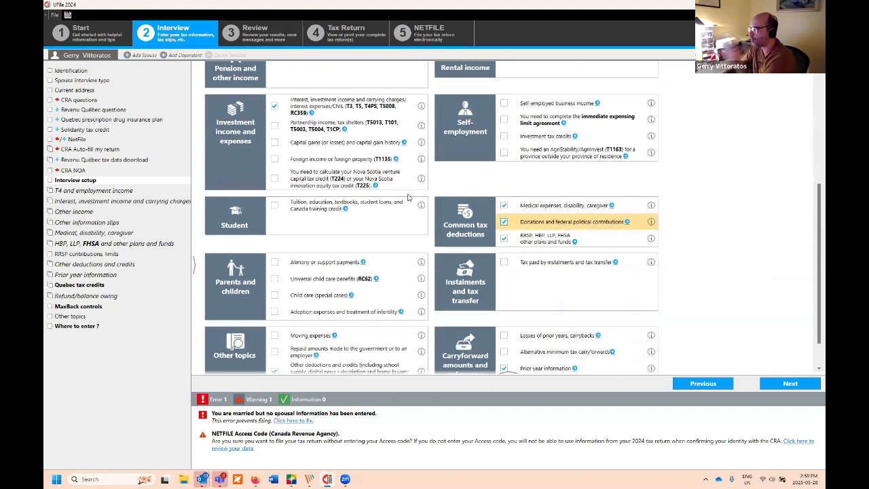
{"action": "left_click", "coordinate": [790, 385]}
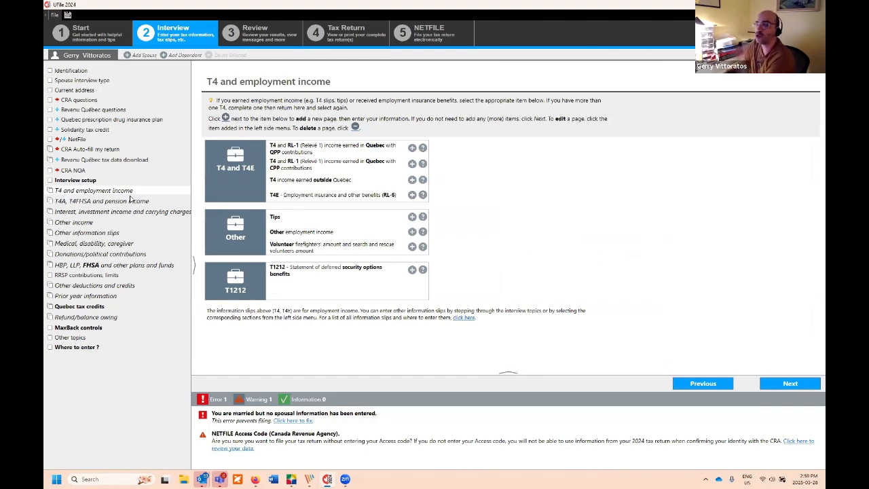
Step: Go back to the Interview setup page with employment, pension and investment income topics ticked
{"action": "left_click", "coordinate": [99, 185]}
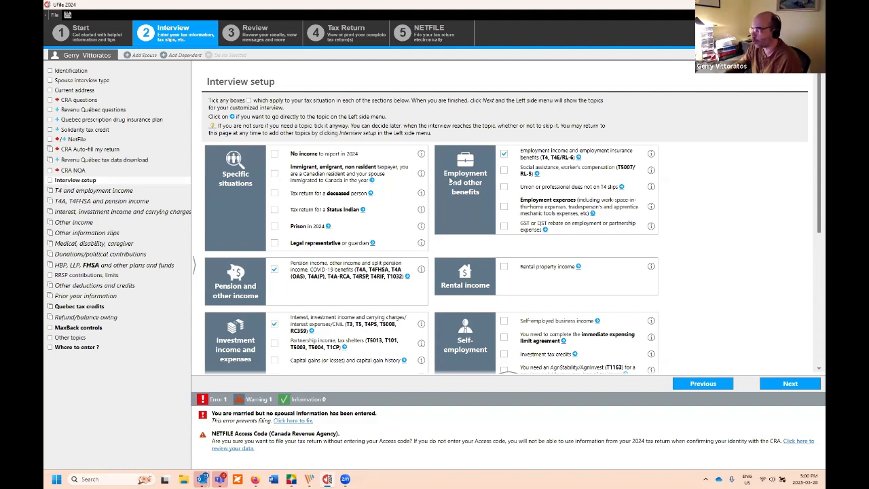
{"action": "scroll", "coordinate": [496, 175], "scroll_direction": "down", "scroll_amount": 3}
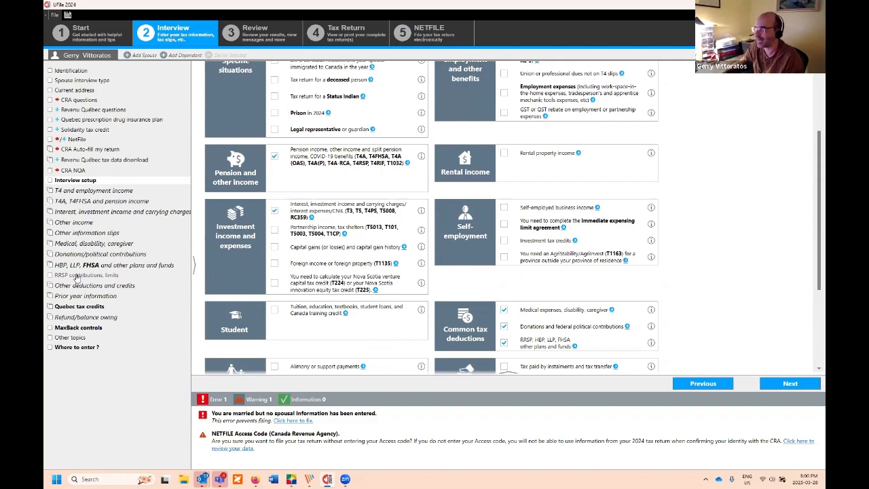
{"action": "scroll", "coordinate": [370, 247], "scroll_direction": "up", "scroll_amount": 3}
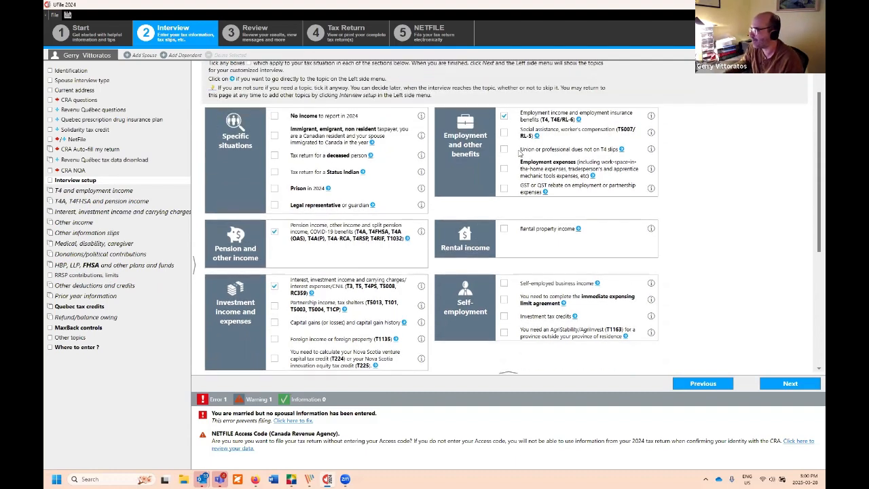
{"action": "scroll", "coordinate": [502, 282], "scroll_direction": "down", "scroll_amount": 5}
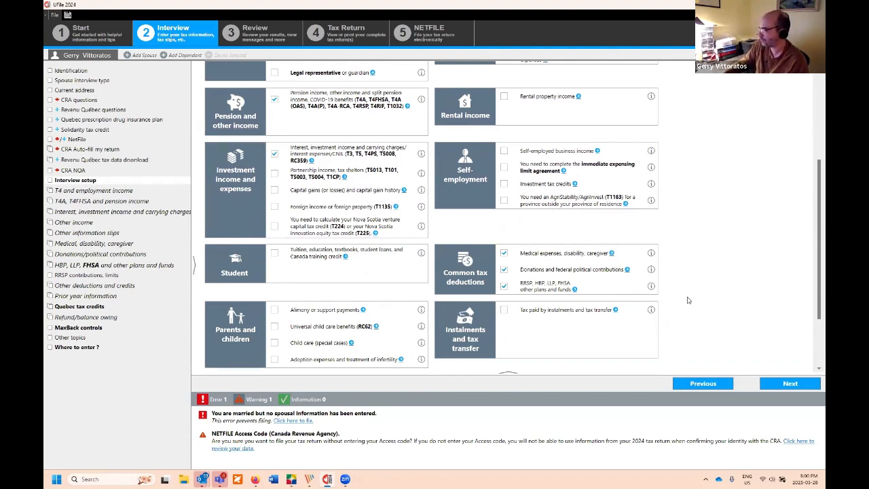
Step: Review the T4 employment, T4A pension and donations pages, then return to taxpayer Identification
{"action": "left_click", "coordinate": [729, 383]}
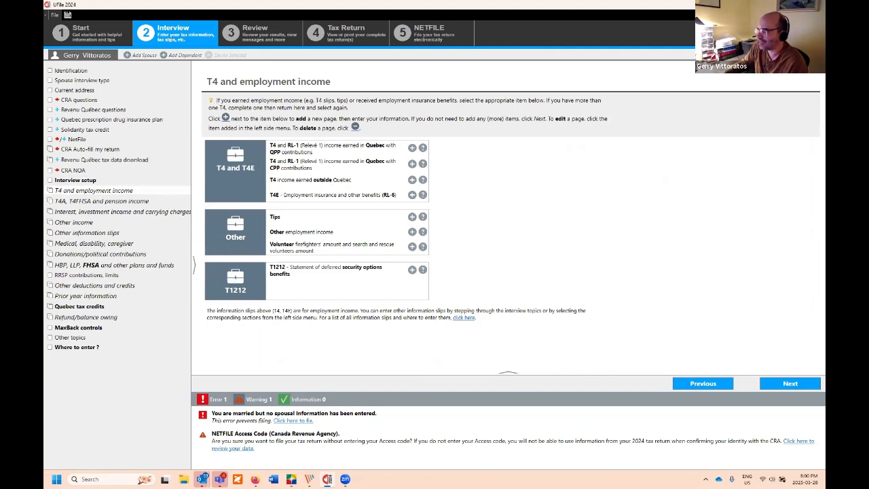
{"action": "left_click", "coordinate": [96, 200]}
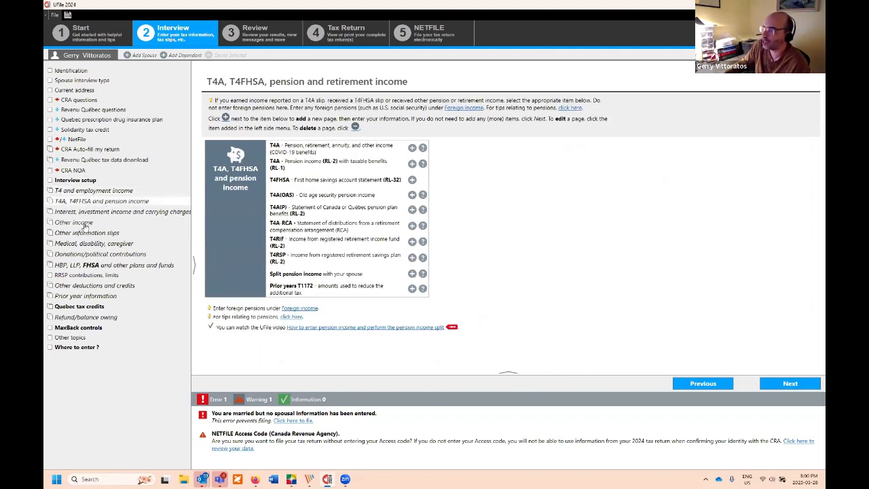
{"action": "left_click", "coordinate": [96, 256]}
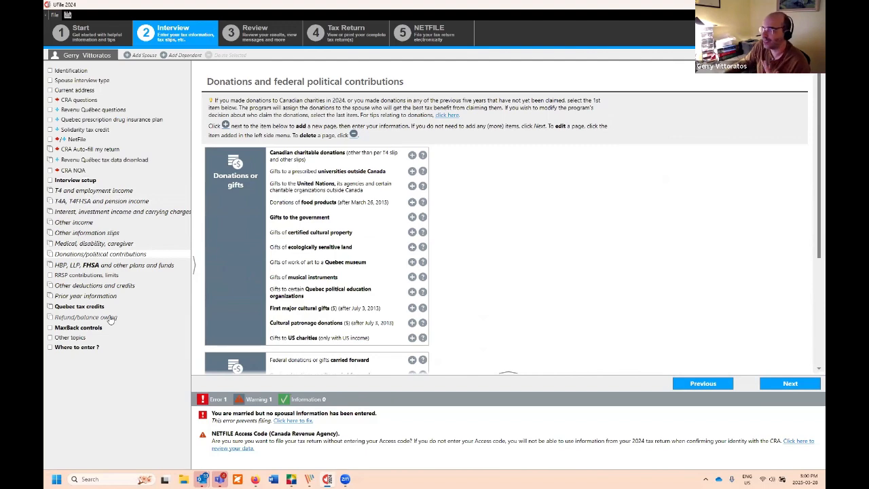
{"action": "left_click", "coordinate": [68, 71]}
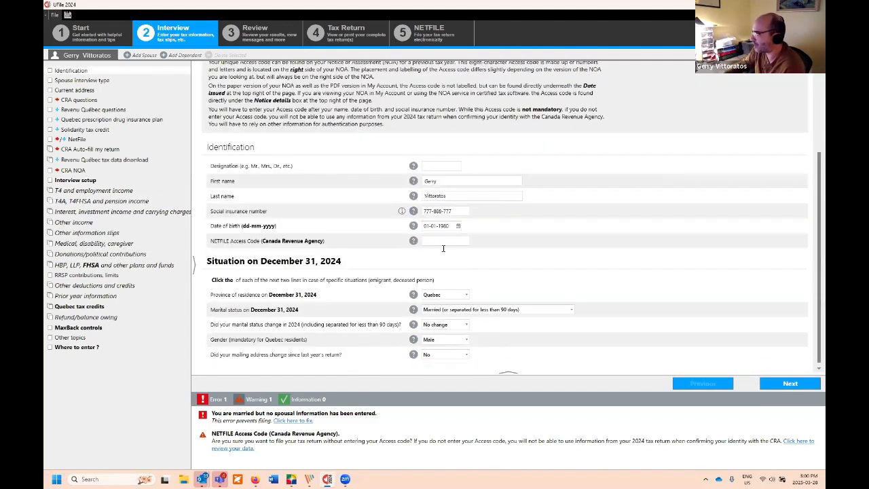
Step: Change the taxpayer's birth year to 1945 and continue to the T4A and pension income page
{"action": "left_click", "coordinate": [450, 225]}
{"action": "double_click", "coordinate": [450, 226]}
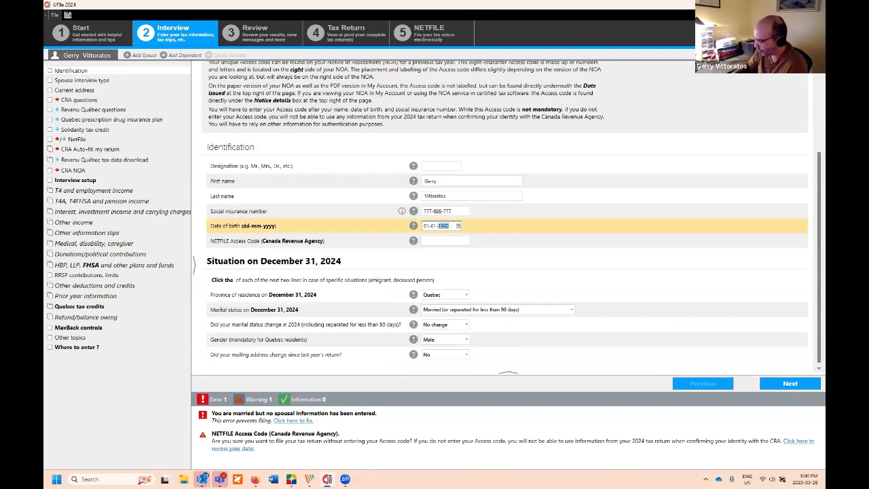
{"action": "type", "text": "1"}
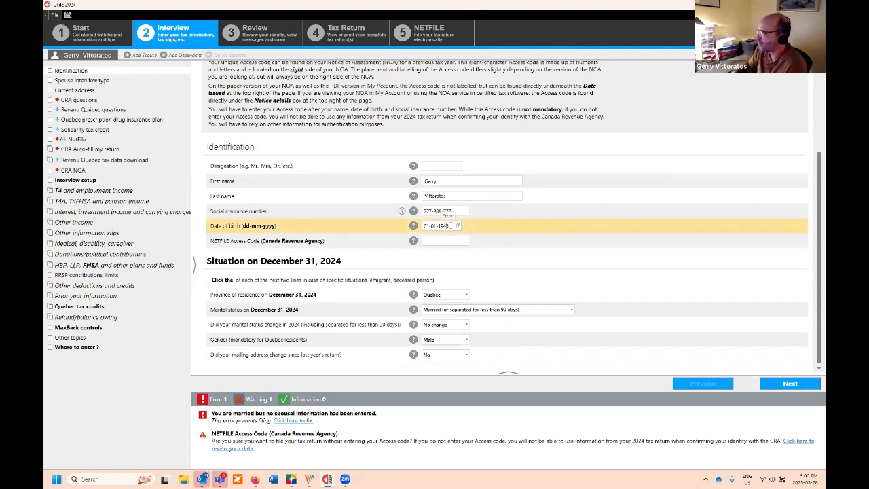
{"action": "type", "text": "945"}
{"action": "key", "text": "Tab"}
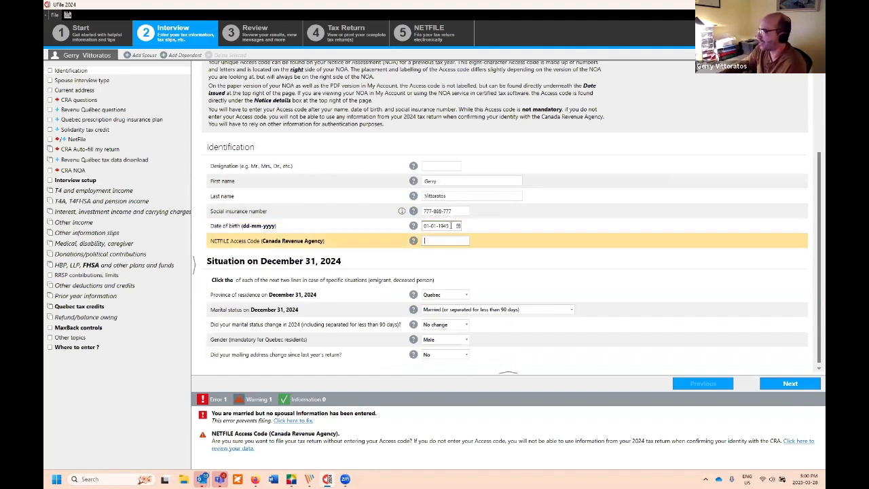
{"action": "left_click", "coordinate": [796, 390]}
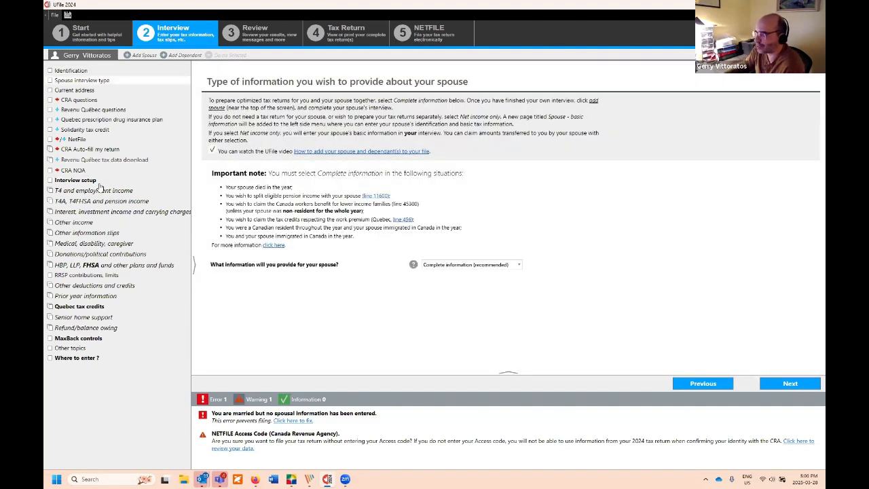
{"action": "left_click", "coordinate": [106, 202]}
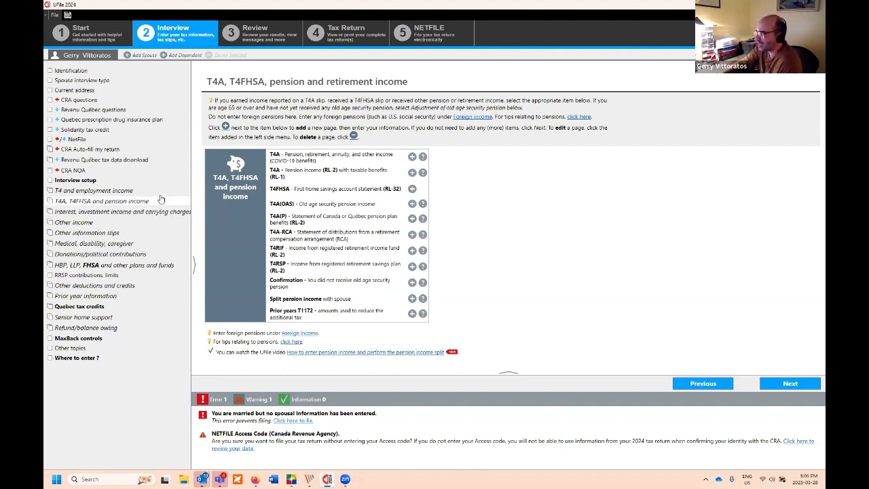
Step: Add a T4A(OAS) slip with $10,000.00 taxable pension paid in box 18
{"action": "left_click", "coordinate": [413, 204]}
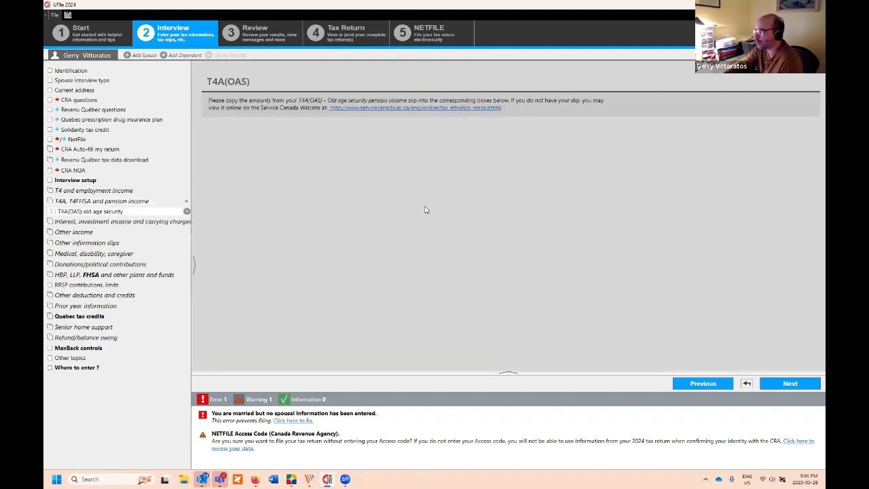
{"action": "left_click", "coordinate": [473, 142]}
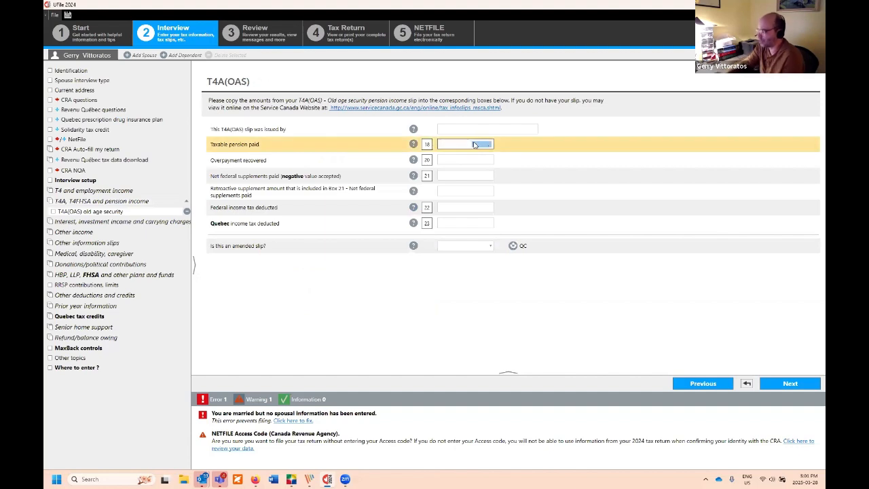
{"action": "type", "text": "1000"}
{"action": "key", "text": "Tab"}
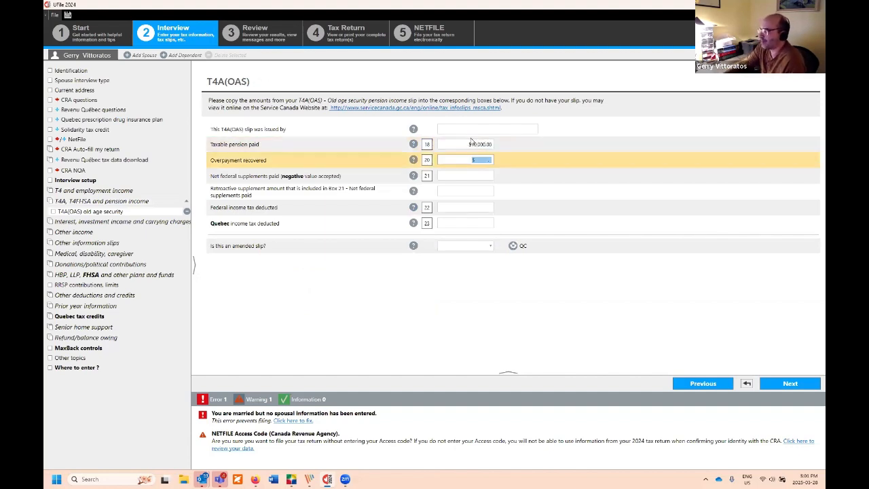
Step: Check the box 22 federal and box 23 Quebec income tax fields, leaving them empty
{"action": "left_click", "coordinate": [465, 207]}
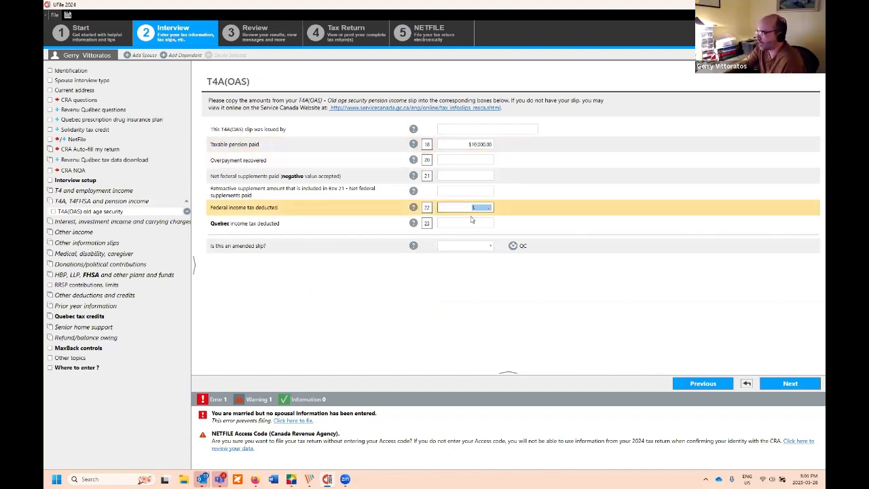
{"action": "left_click", "coordinate": [479, 222]}
{"action": "left_click", "coordinate": [479, 211]}
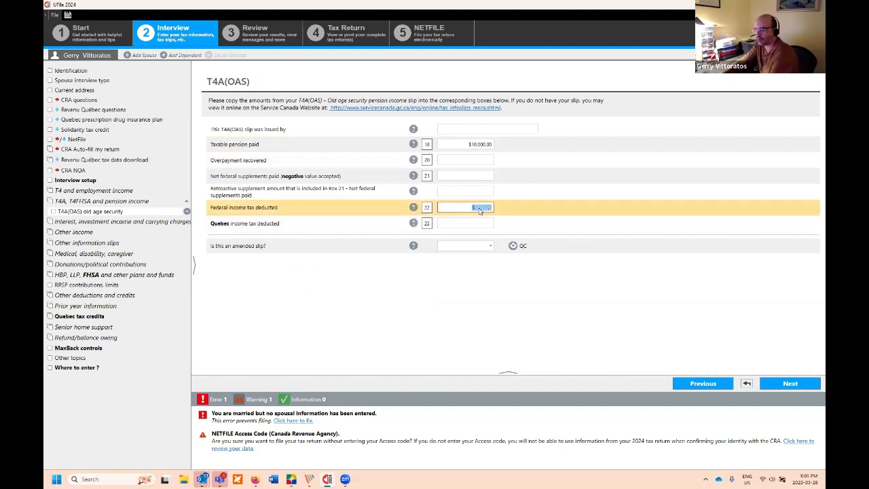
{"action": "left_click", "coordinate": [484, 222]}
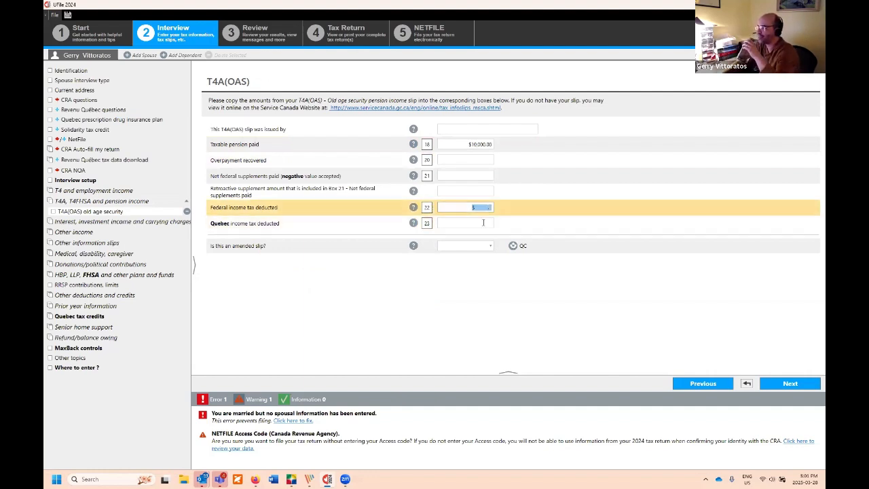
{"action": "left_click", "coordinate": [483, 222]}
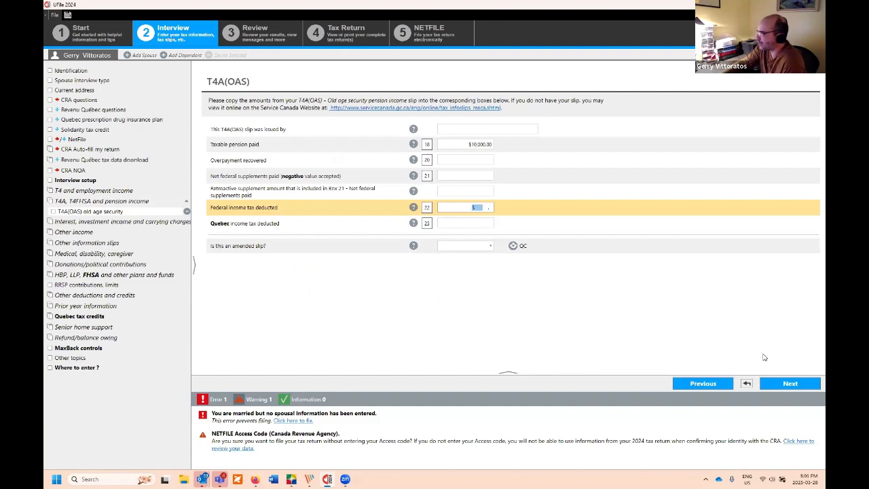
Step: Revisit the T4A pension slip, then add a T5 slip under investment and interest income
{"action": "left_click", "coordinate": [790, 383]}
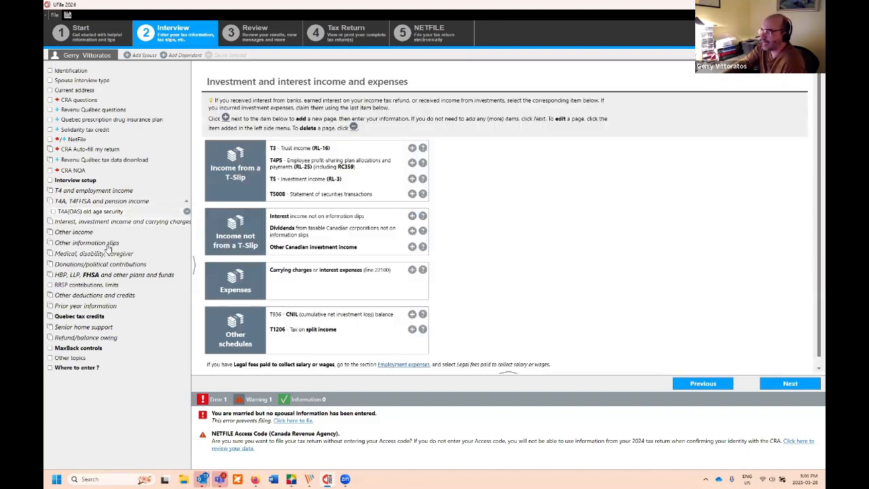
{"action": "left_click", "coordinate": [96, 202]}
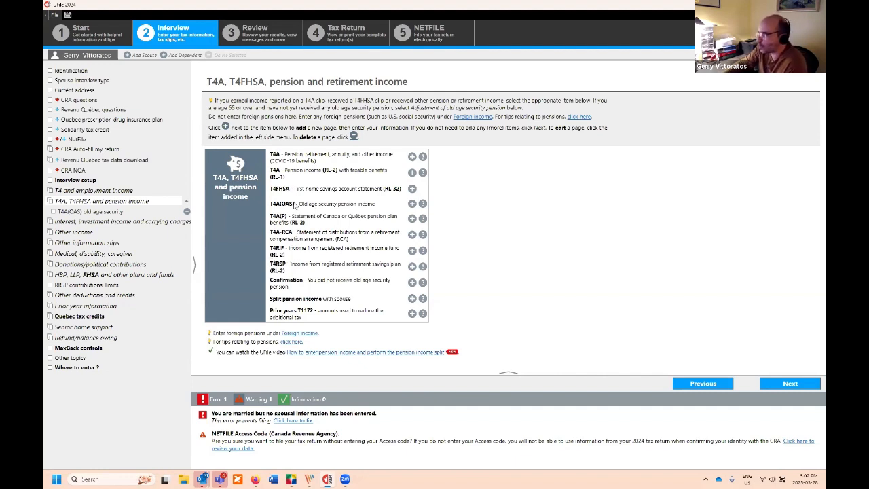
{"action": "left_click", "coordinate": [296, 158]}
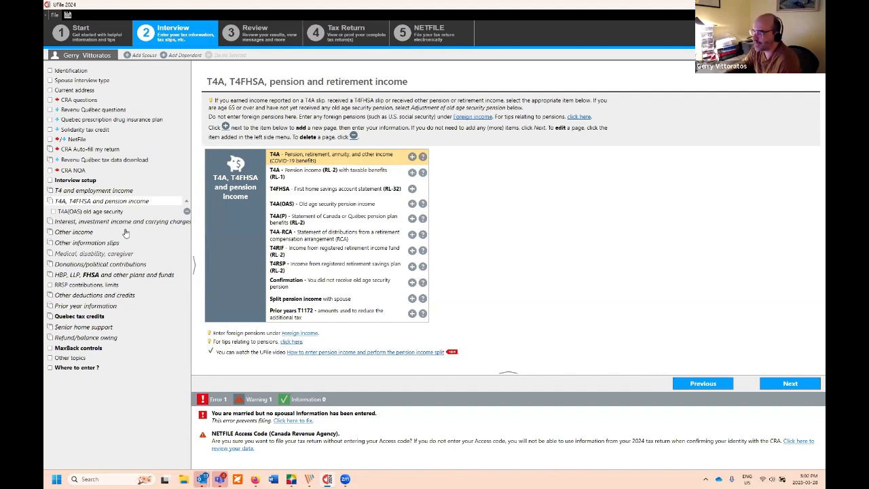
{"action": "left_click", "coordinate": [128, 223]}
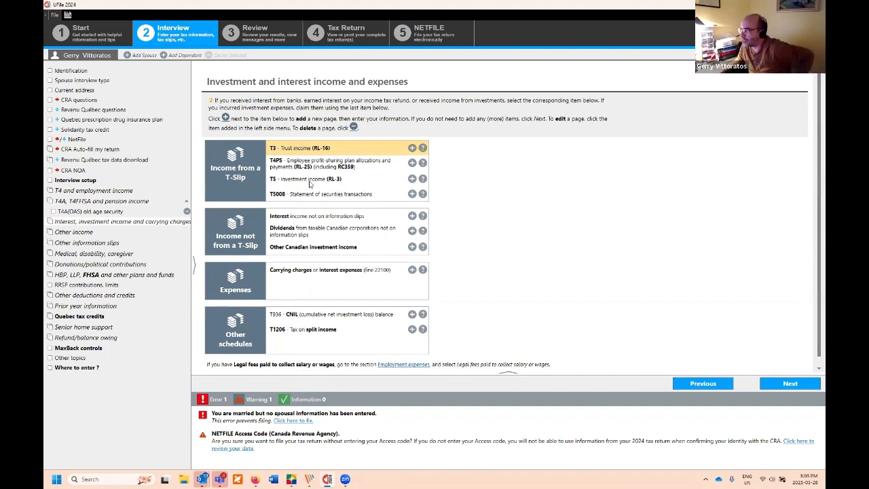
{"action": "left_click", "coordinate": [412, 178]}
Step: Enter $5,000.00 in T5 box 13 interest from Canadian sources, then go to the medical section
{"action": "scroll", "coordinate": [498, 186], "scroll_direction": "down", "scroll_amount": 5}
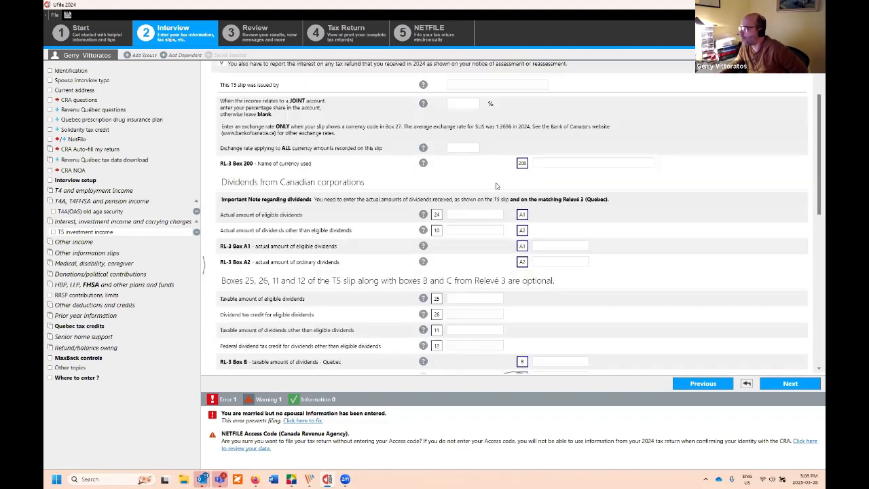
{"action": "scroll", "coordinate": [439, 251], "scroll_direction": "down", "scroll_amount": 2}
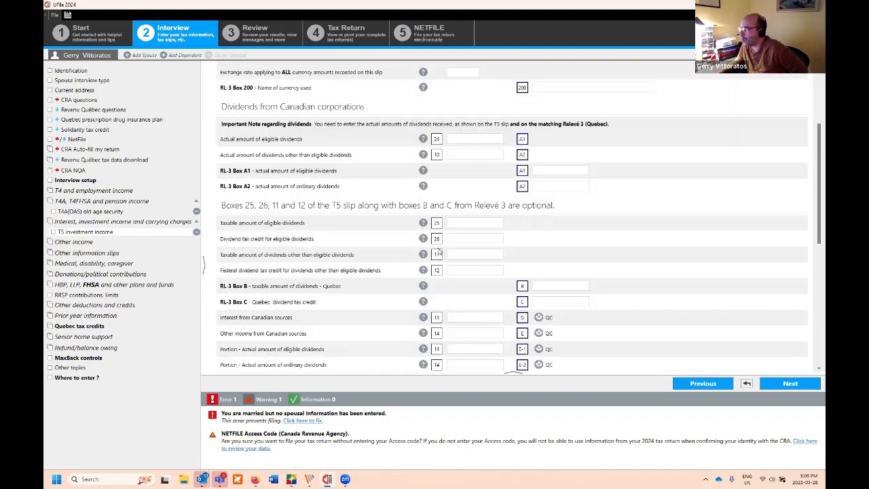
{"action": "left_click", "coordinate": [481, 318]}
{"action": "type", "text": "50.00.00"}
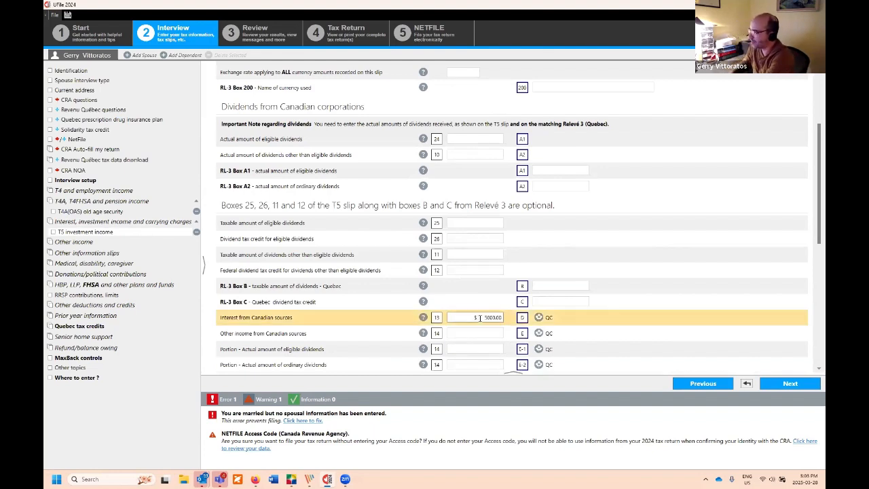
{"action": "key", "text": "Tab"}
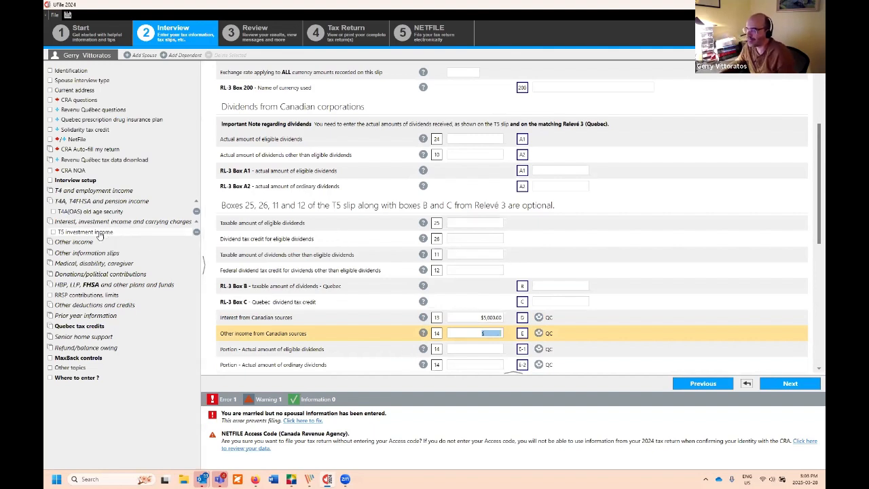
{"action": "left_click", "coordinate": [101, 264]}
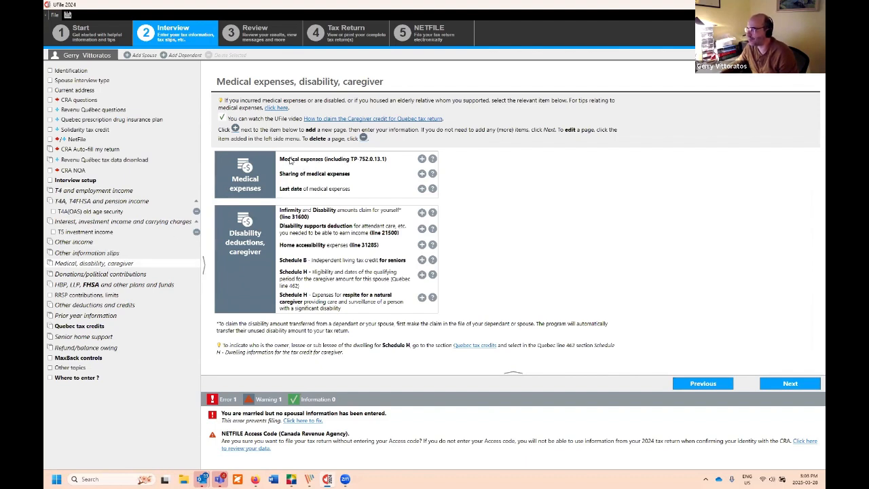
Step: Add a '31-12-2024 Dental' medical expense of $2,000.00
{"action": "left_click", "coordinate": [422, 159]}
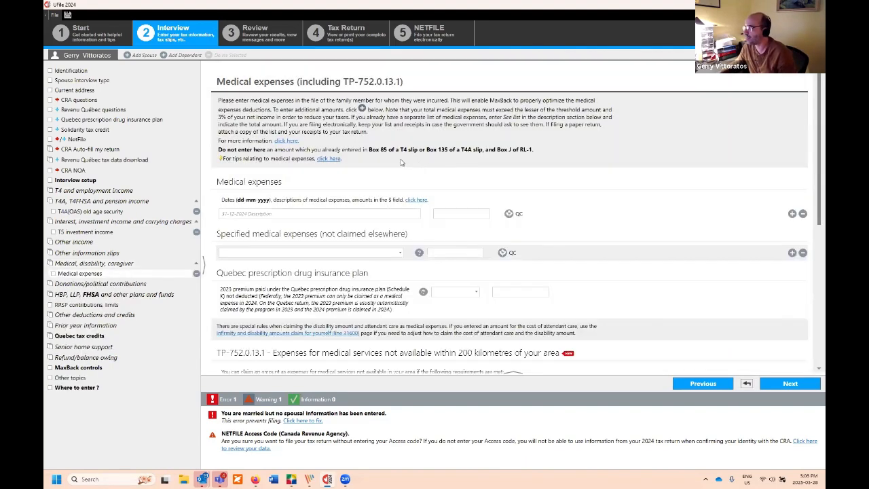
{"action": "left_click", "coordinate": [286, 213]}
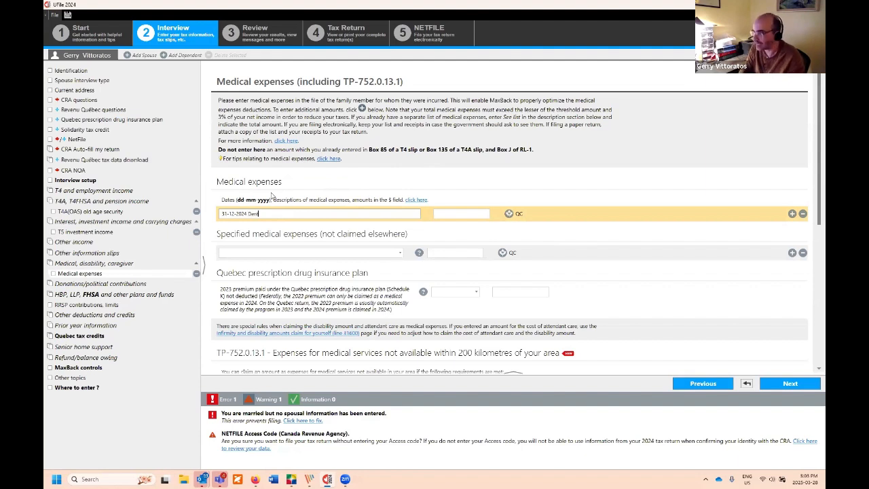
{"action": "key", "text": "Tab"}
{"action": "type", "text": "400"}
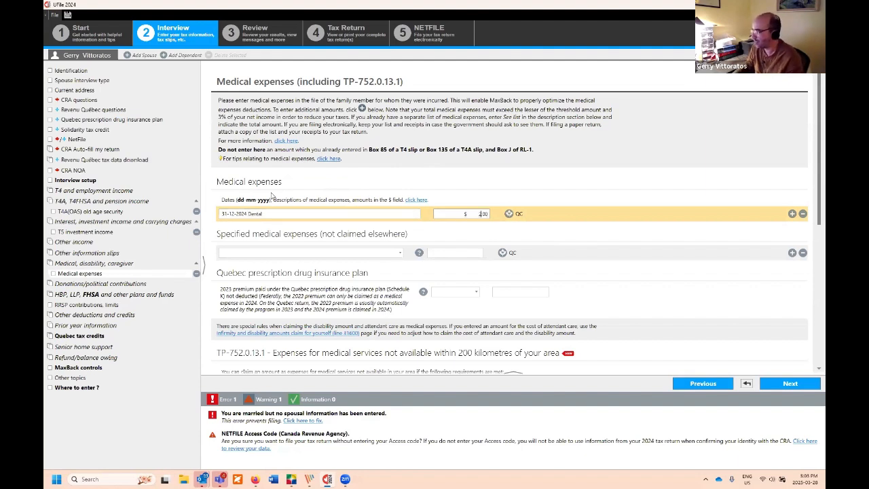
{"action": "key", "text": "Tab"}
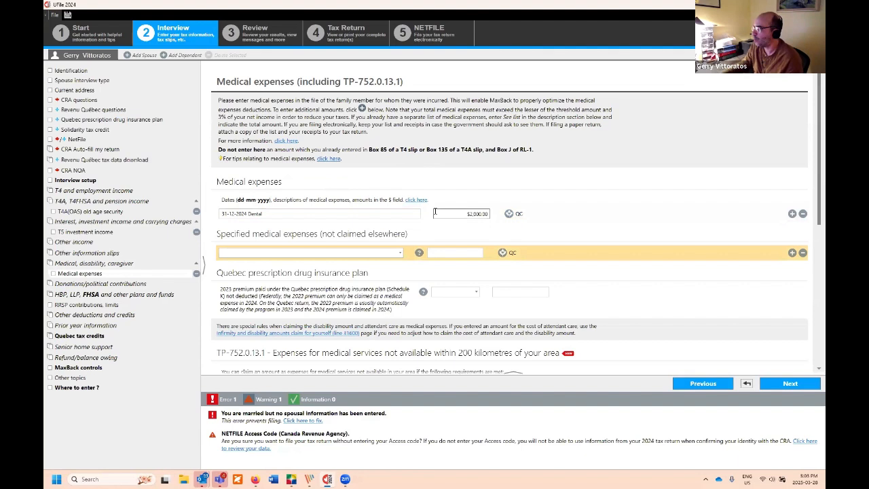
{"action": "left_click", "coordinate": [458, 216]}
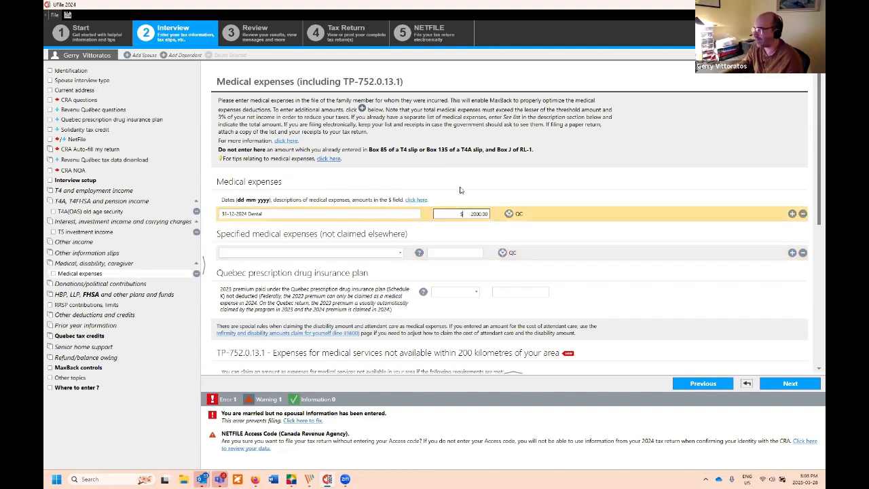
Step: Add a second medical expense row, then start an infirmity and disability claim from the overview
{"action": "left_click", "coordinate": [793, 215]}
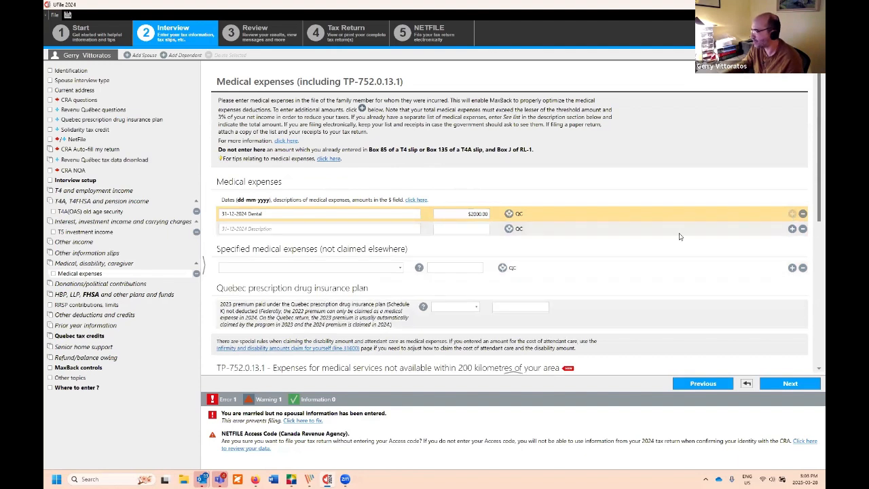
{"action": "left_click", "coordinate": [399, 230]}
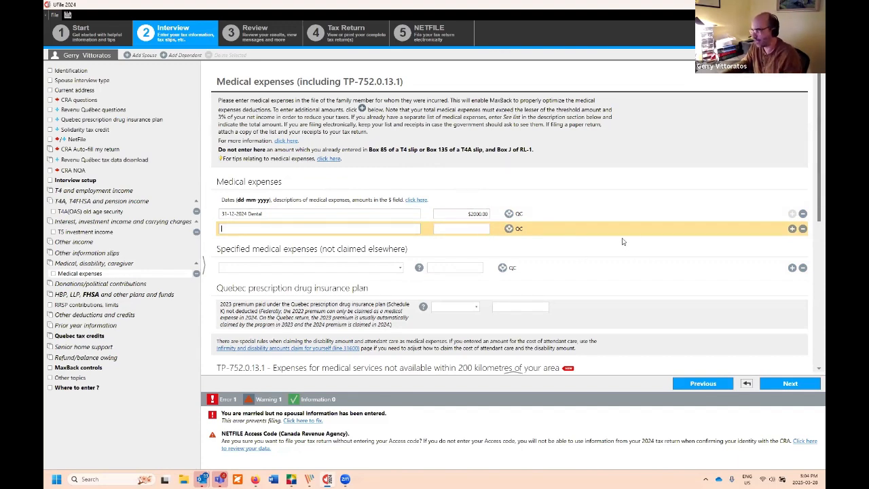
{"action": "scroll", "coordinate": [625, 241], "scroll_direction": "down", "scroll_amount": 1}
{"action": "scroll", "coordinate": [618, 241], "scroll_direction": "down", "scroll_amount": 4}
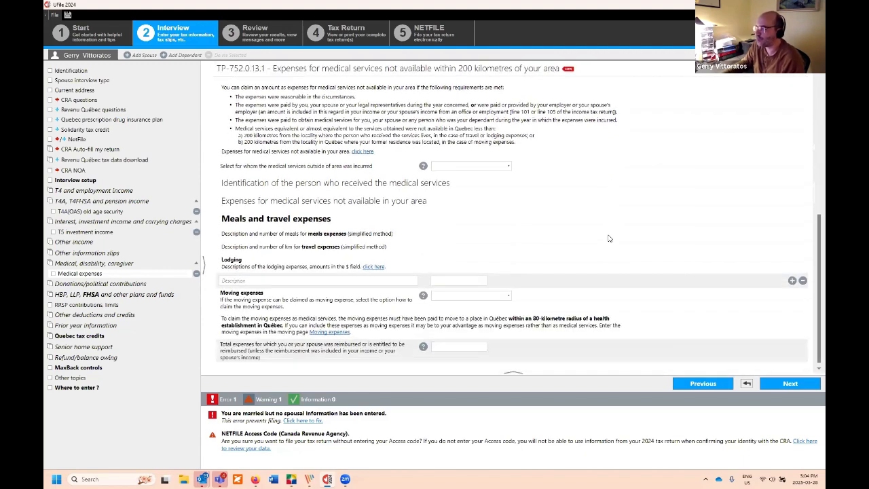
{"action": "left_click", "coordinate": [133, 264]}
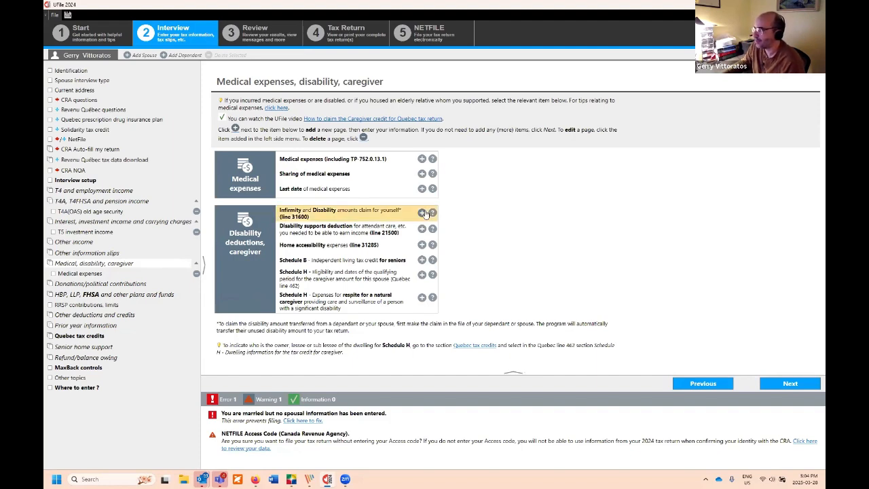
{"action": "left_click", "coordinate": [421, 213]}
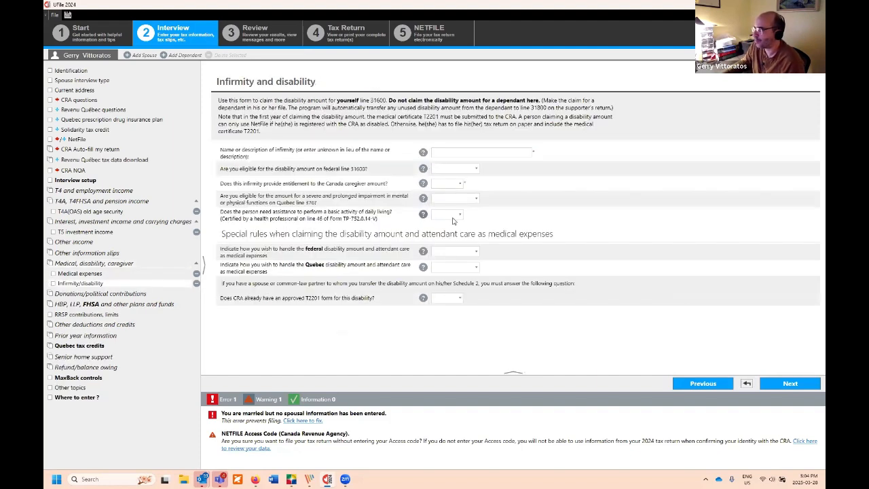
Step: Name the claim 'Infirmity' and claim the federal disability amount (default)
{"action": "left_click", "coordinate": [444, 151]}
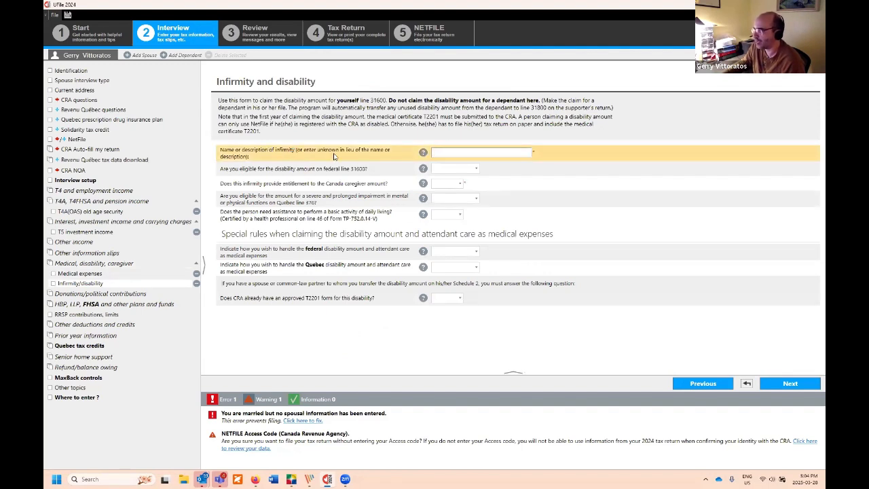
{"action": "left_click", "coordinate": [448, 152]}
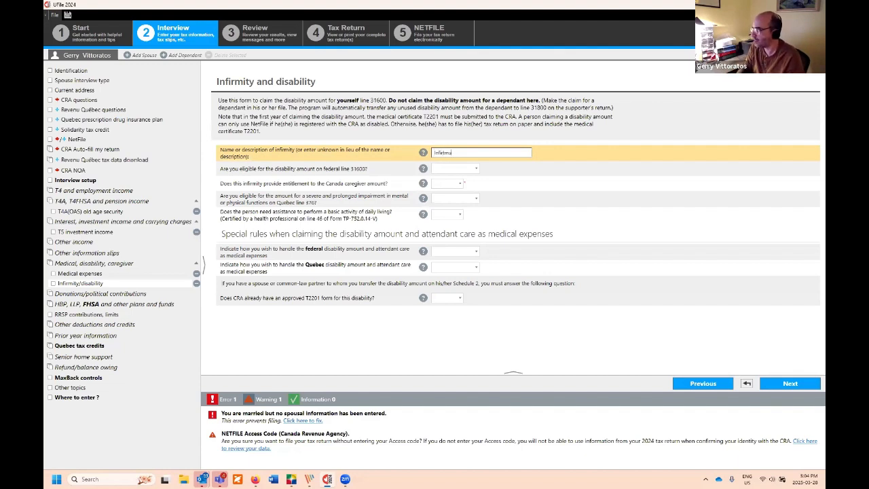
{"action": "type", "text": "Infirmi"}
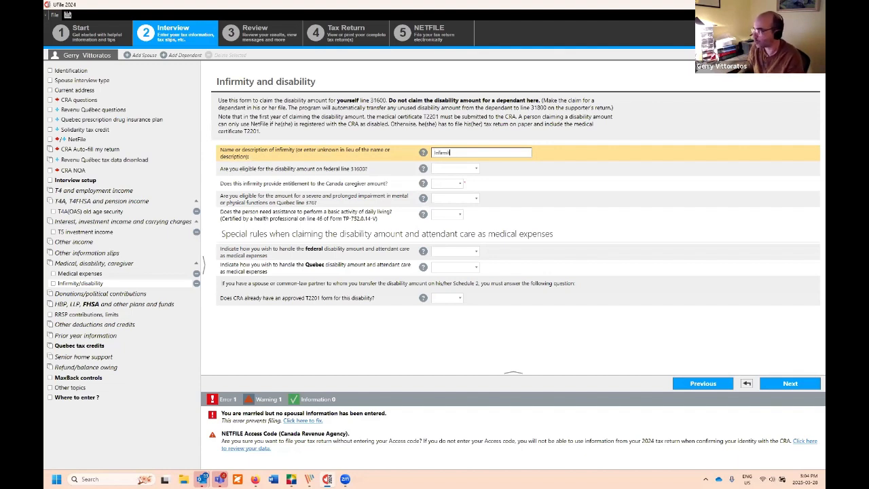
{"action": "type", "text": "ty"}
{"action": "key", "text": "Tab"}
{"action": "left_click", "coordinate": [461, 169]}
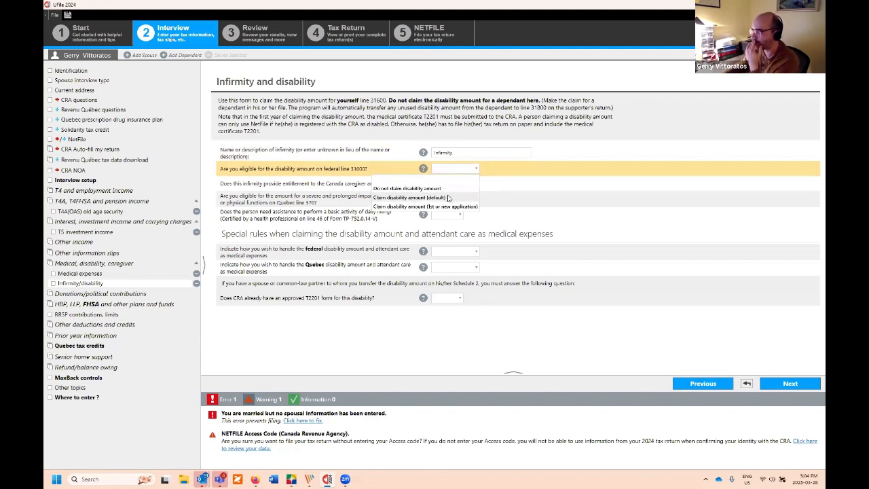
{"action": "left_click", "coordinate": [448, 197]}
Step: Claim the Quebec disability amount (default), answer Yes to caregiver entitlement, and continue to donations
{"action": "left_click", "coordinate": [456, 183]}
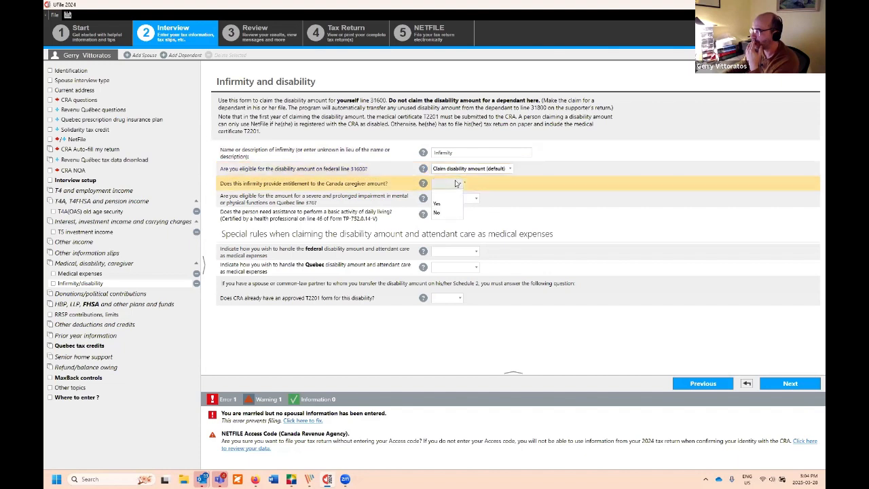
{"action": "left_click", "coordinate": [482, 183]}
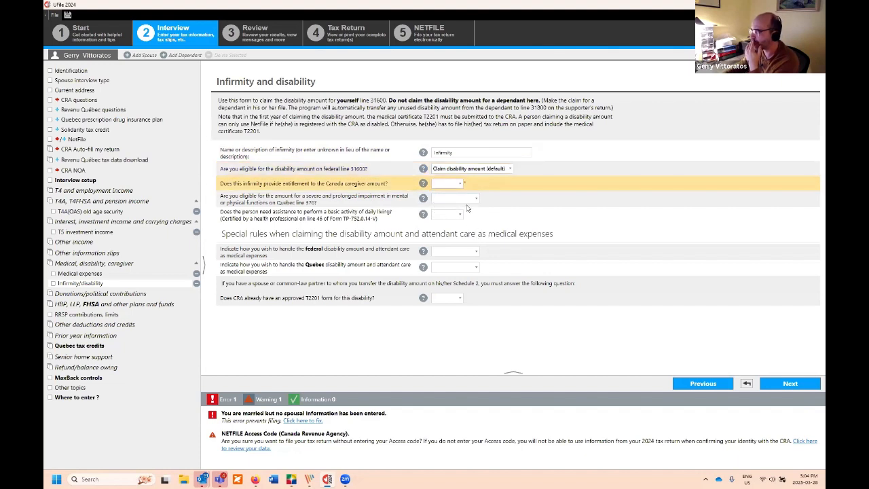
{"action": "left_click", "coordinate": [467, 201]}
{"action": "left_click", "coordinate": [467, 201]}
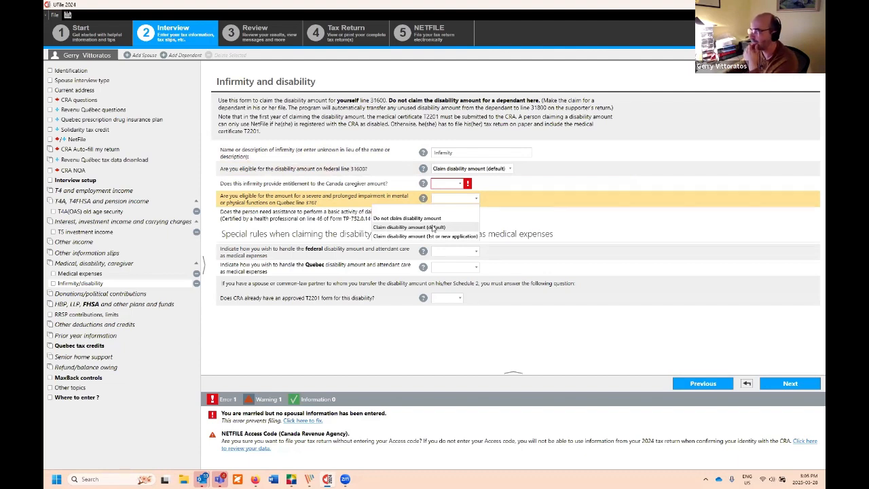
{"action": "left_click", "coordinate": [432, 228]}
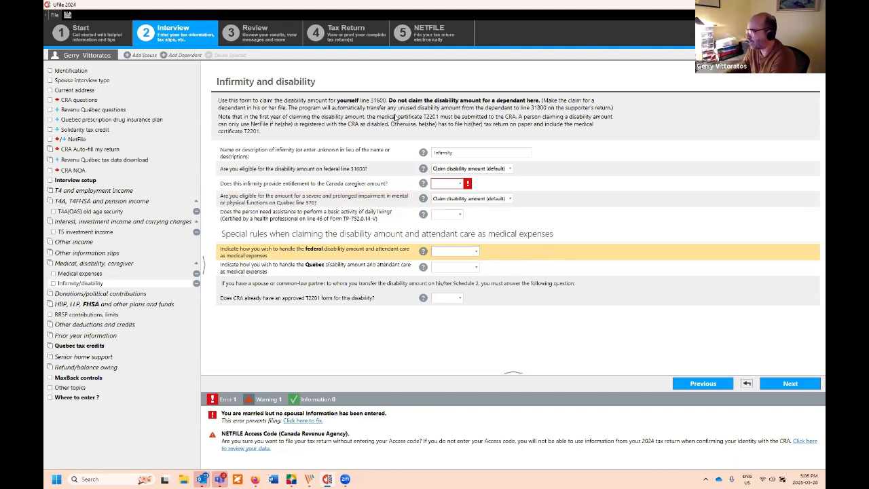
{"action": "left_click", "coordinate": [457, 184]}
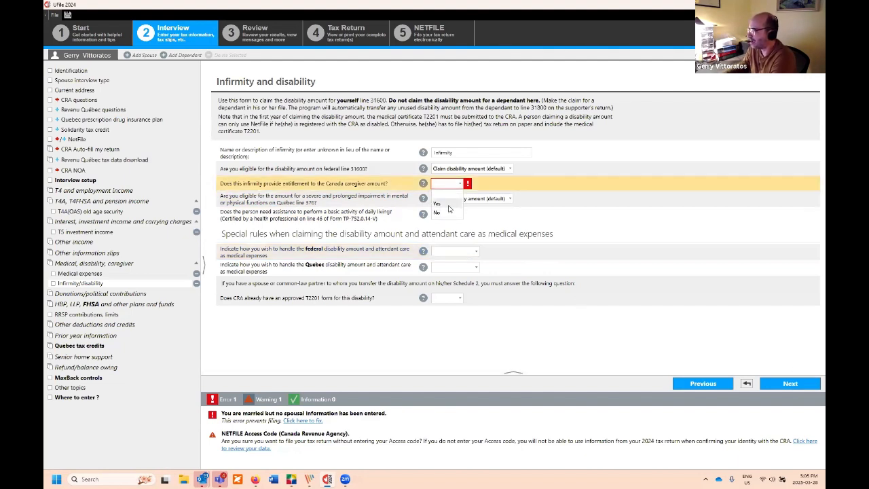
{"action": "left_click", "coordinate": [447, 206]}
{"action": "left_click", "coordinate": [790, 385]}
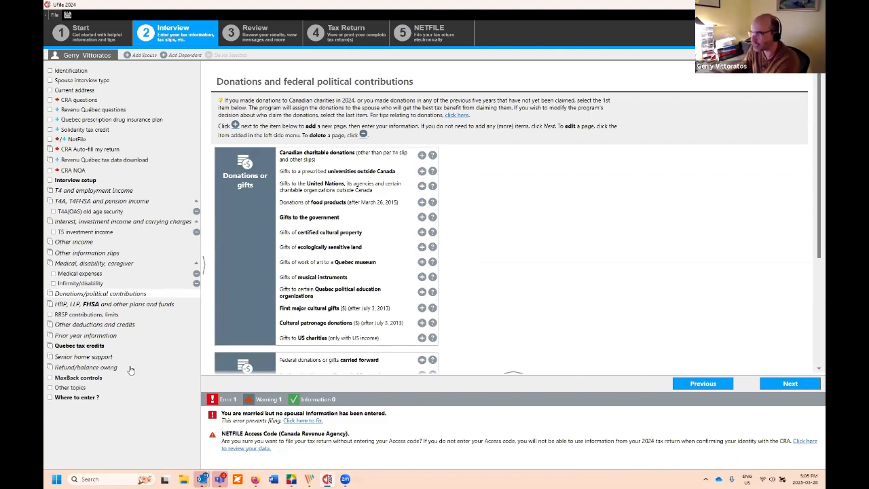
Step: Add a Canadian charitable donations page, then add a spouse to the return
{"action": "left_click", "coordinate": [123, 295]}
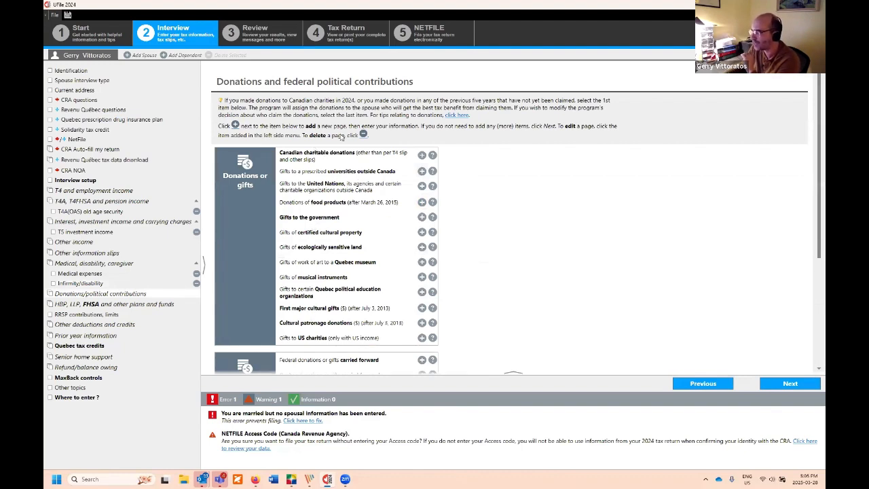
{"action": "left_click", "coordinate": [422, 156]}
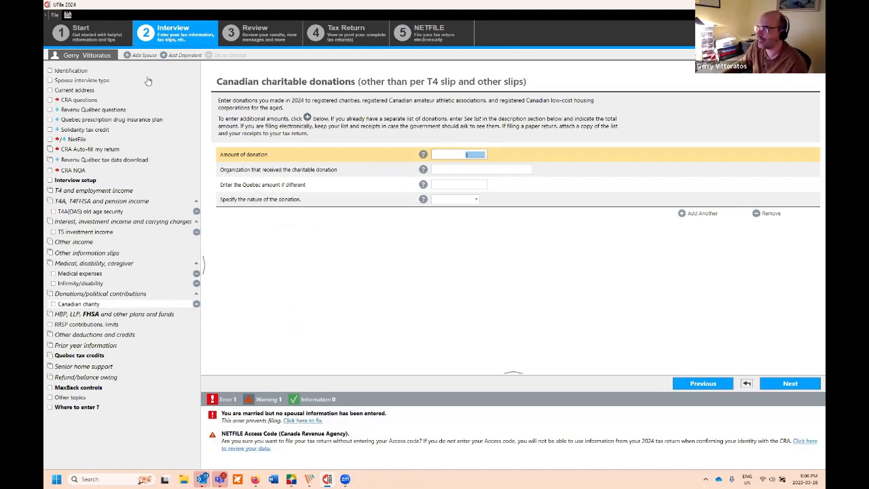
{"action": "left_click", "coordinate": [137, 55]}
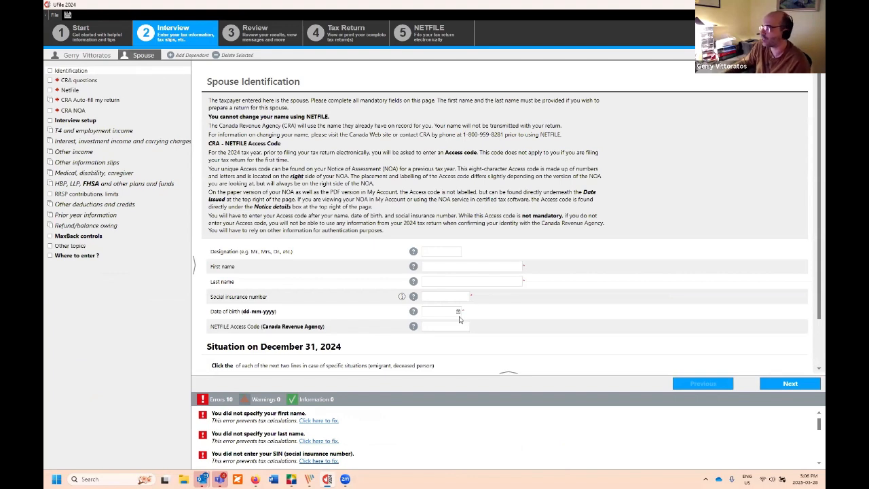
Step: Enter the spouse's first and last name, SIN, and birth date 01-01-1945
{"action": "left_click", "coordinate": [451, 267]}
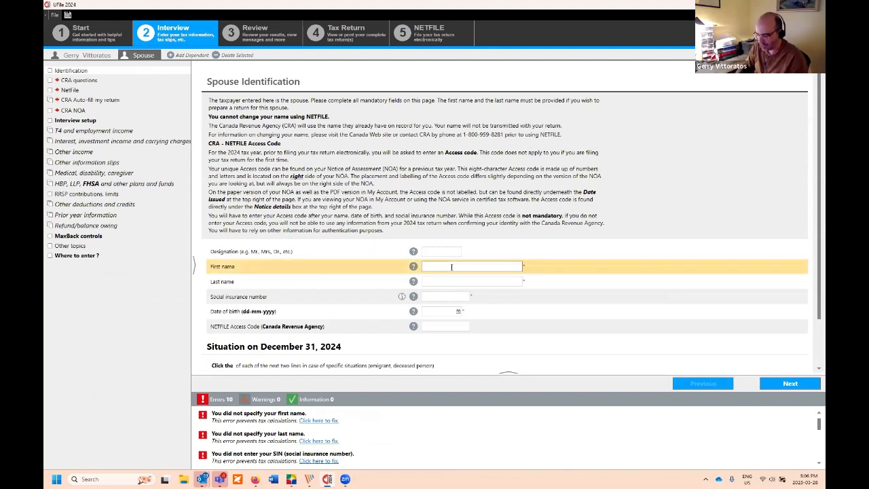
{"action": "key", "text": "Tab"}
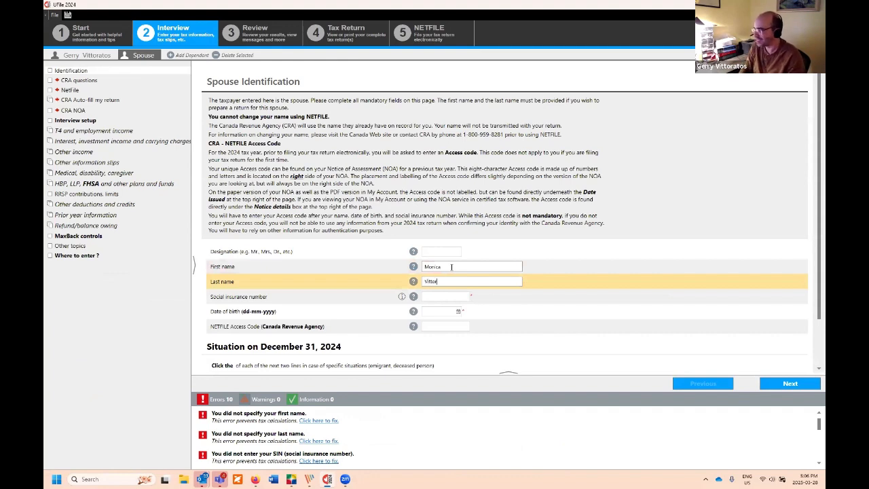
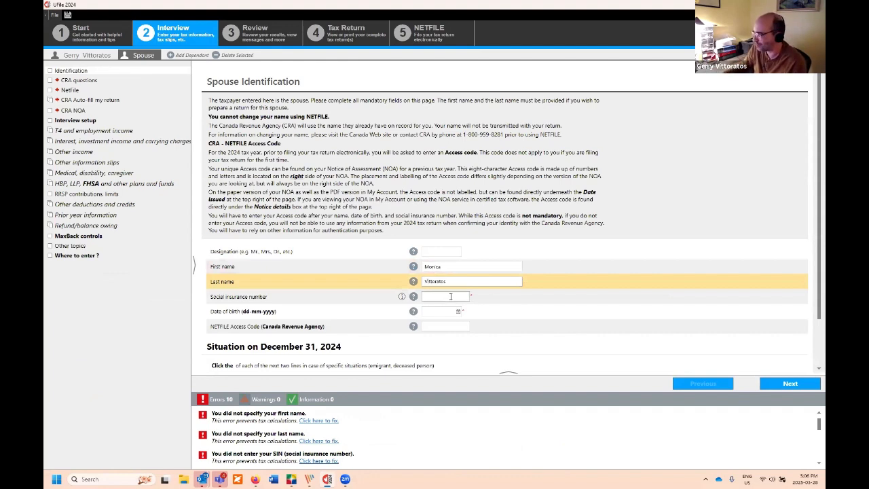
{"action": "key", "text": "Tab"}
{"action": "type", "text": "1111"}
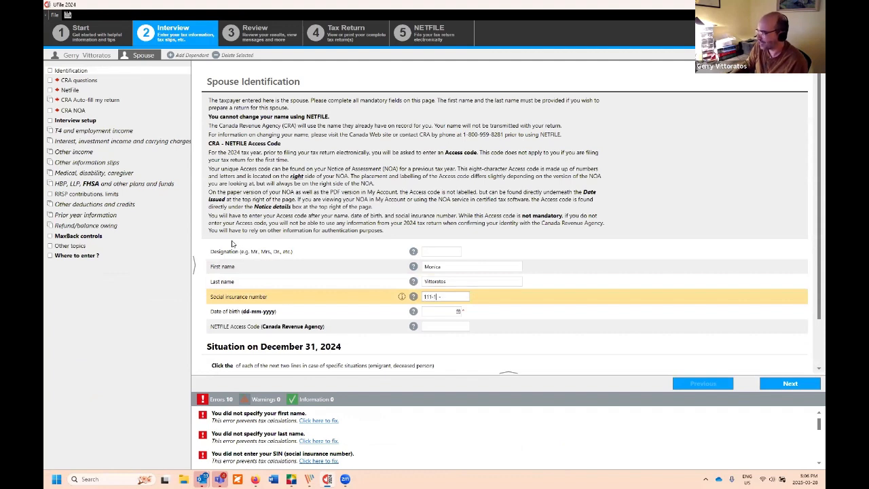
{"action": "key", "text": "Tab"}
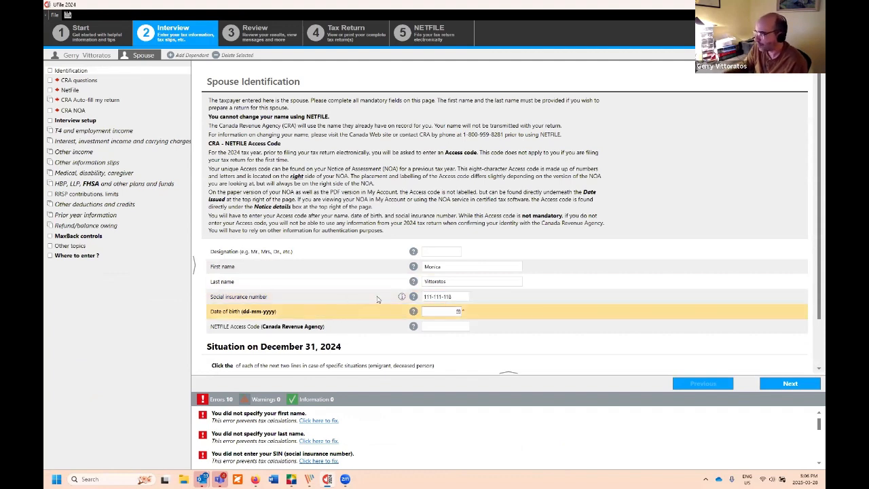
{"action": "scroll", "coordinate": [377, 299], "scroll_direction": "down", "scroll_amount": 1}
{"action": "type", "text": "0"}
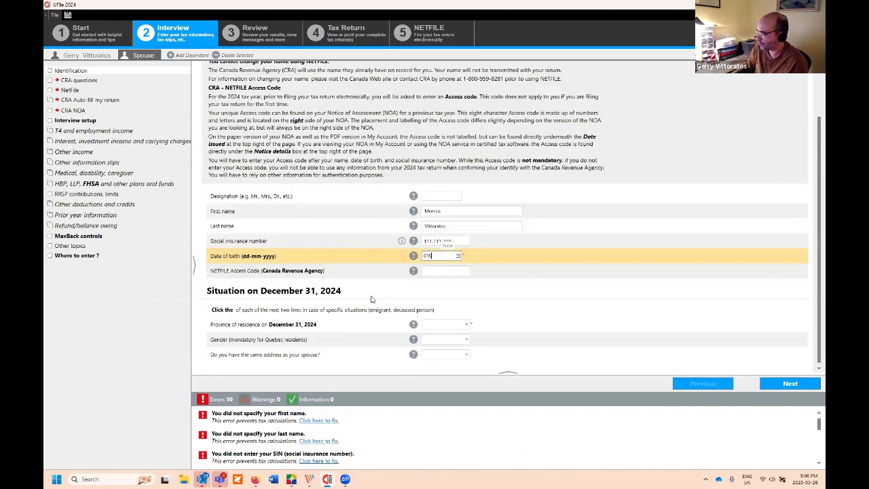
{"action": "type", "text": "1-01-19"}
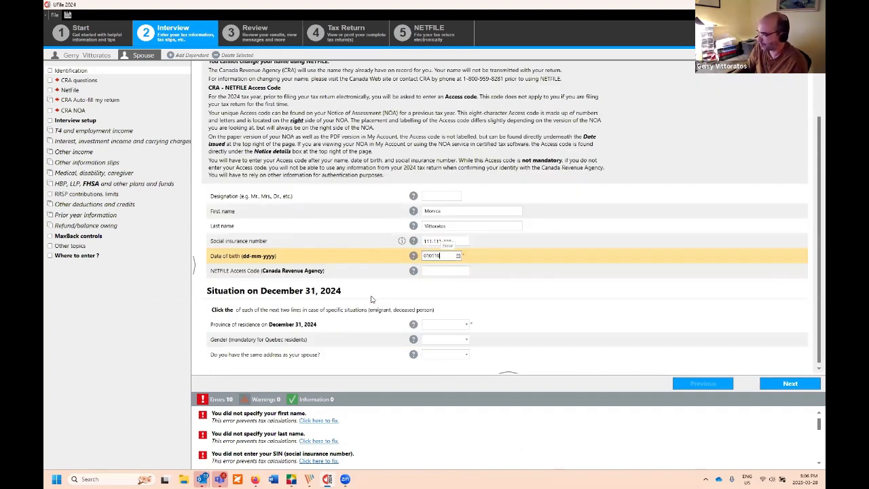
{"action": "type", "text": "45"}
{"action": "key", "text": "Tab"}
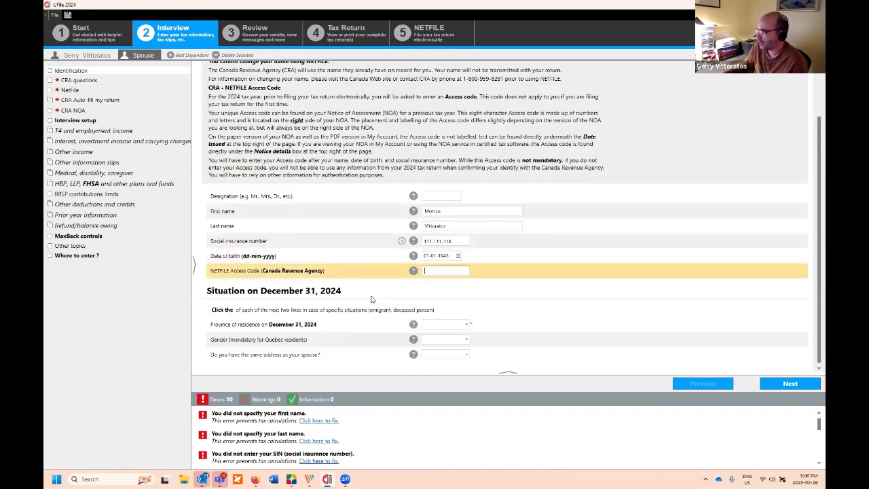
Step: Set province Quebec, gender Female, same address Yes, answer the mailing question, and continue
{"action": "left_click", "coordinate": [458, 331]}
{"action": "left_click", "coordinate": [462, 342]}
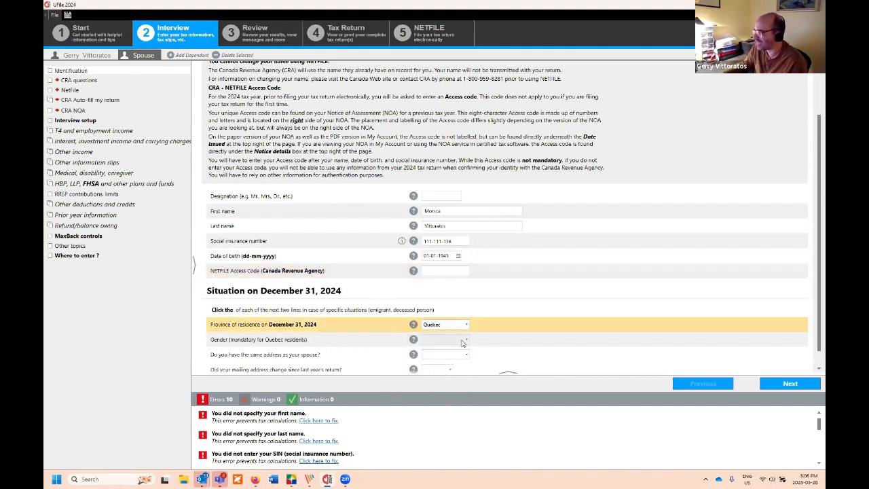
{"action": "left_click", "coordinate": [463, 342]}
{"action": "left_click", "coordinate": [460, 370]}
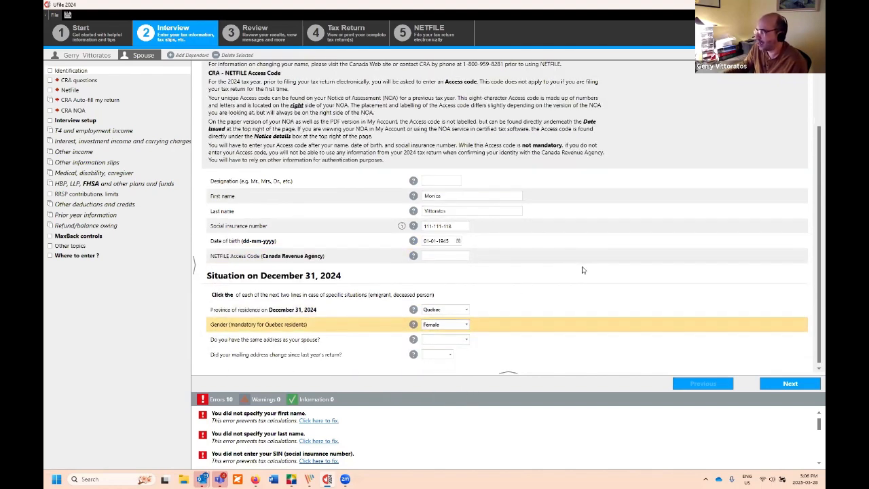
{"action": "left_click", "coordinate": [472, 341]}
{"action": "left_click", "coordinate": [445, 352]}
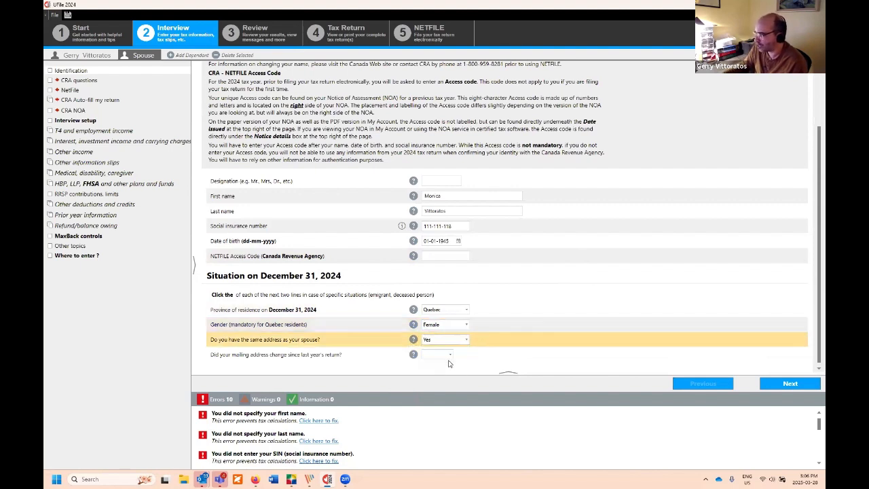
{"action": "left_click", "coordinate": [435, 355]}
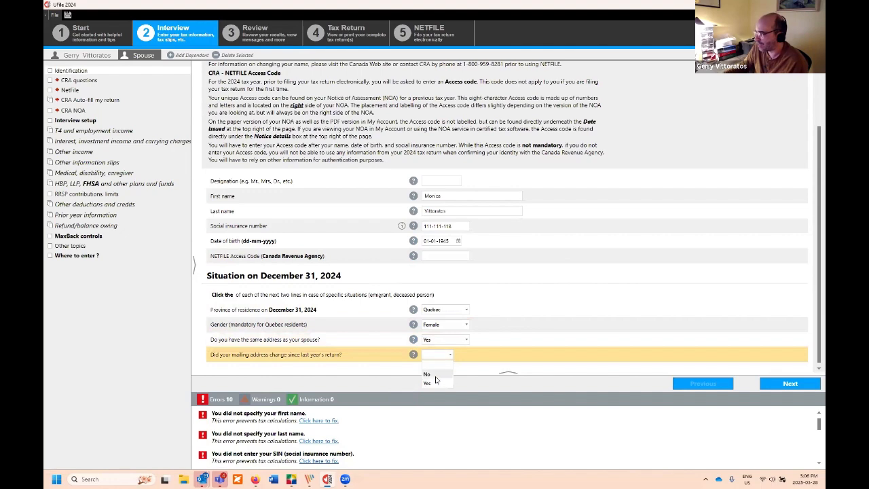
{"action": "left_click", "coordinate": [434, 375]}
{"action": "left_click", "coordinate": [774, 387]}
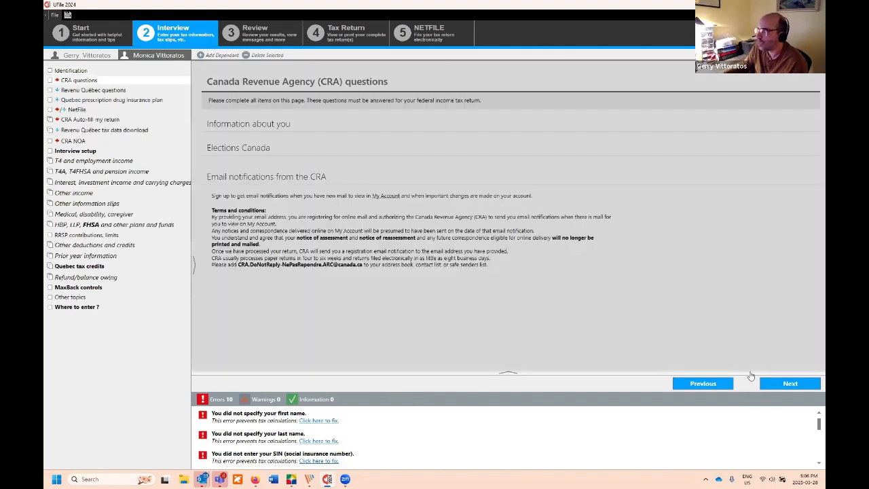
Step: Answer the spouse's first CRA questions: English correspondence, not a first-time filer, no foreign property, not a diplomat
{"action": "left_click", "coordinate": [116, 90]}
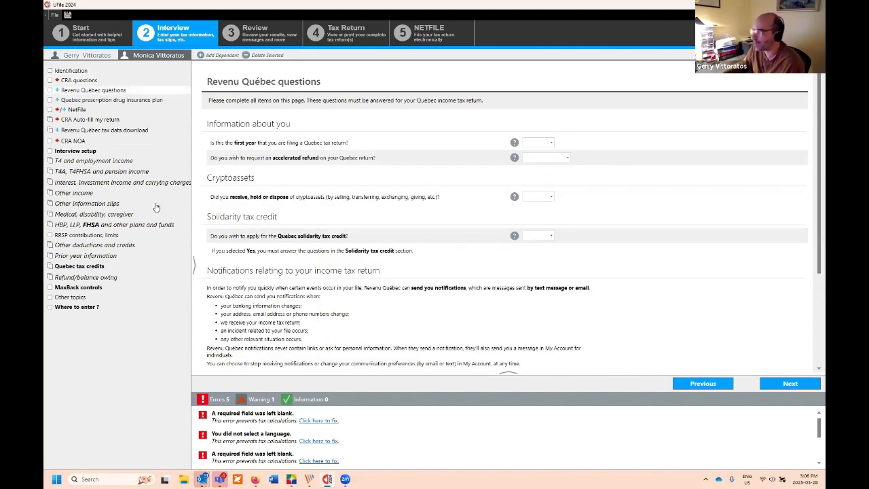
{"action": "left_click", "coordinate": [89, 101]}
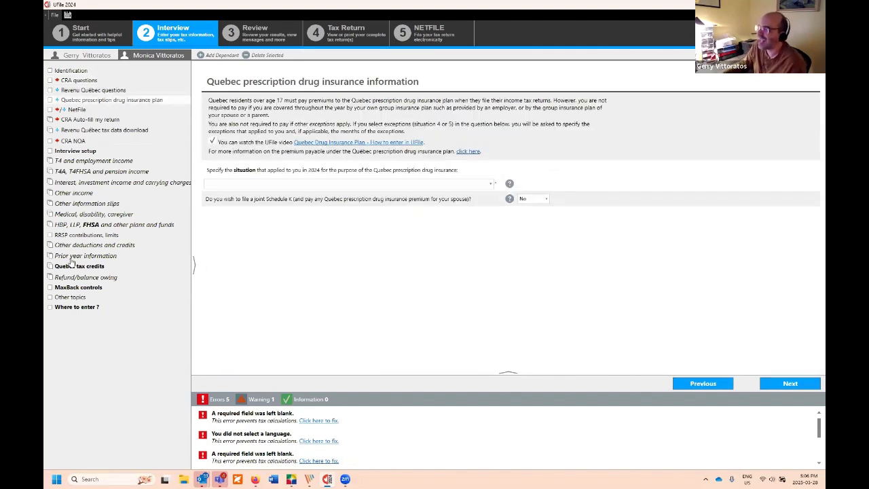
{"action": "left_click", "coordinate": [100, 82]}
{"action": "left_click", "coordinate": [566, 143]}
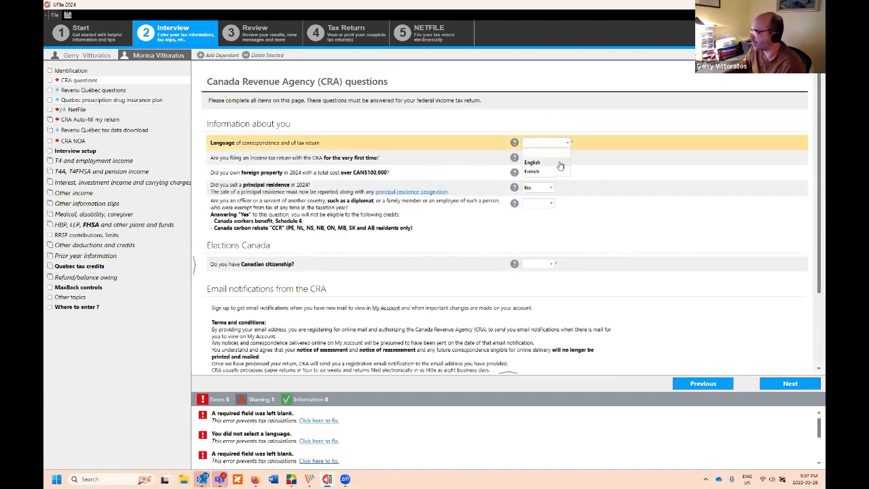
{"action": "left_click", "coordinate": [553, 163]}
{"action": "left_click", "coordinate": [550, 158]}
{"action": "left_click", "coordinate": [548, 180]}
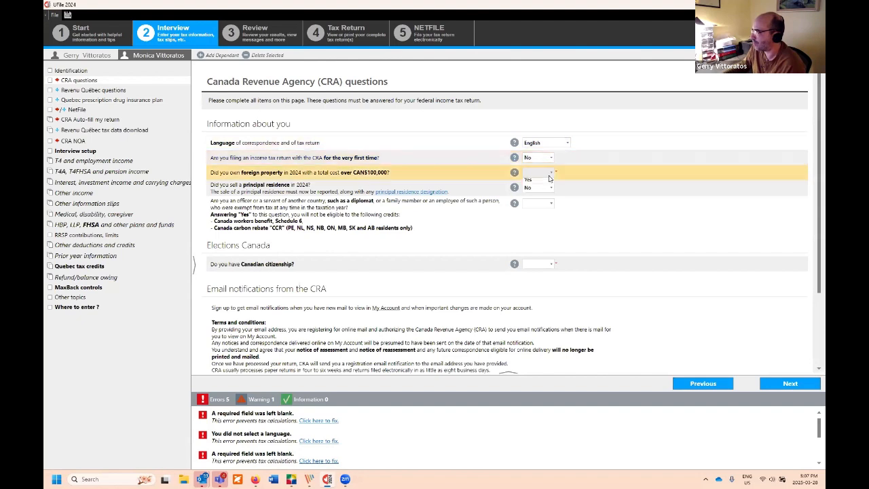
{"action": "left_click", "coordinate": [550, 175]}
{"action": "left_click", "coordinate": [551, 194]}
{"action": "left_click", "coordinate": [550, 204]}
{"action": "left_click", "coordinate": [537, 224]}
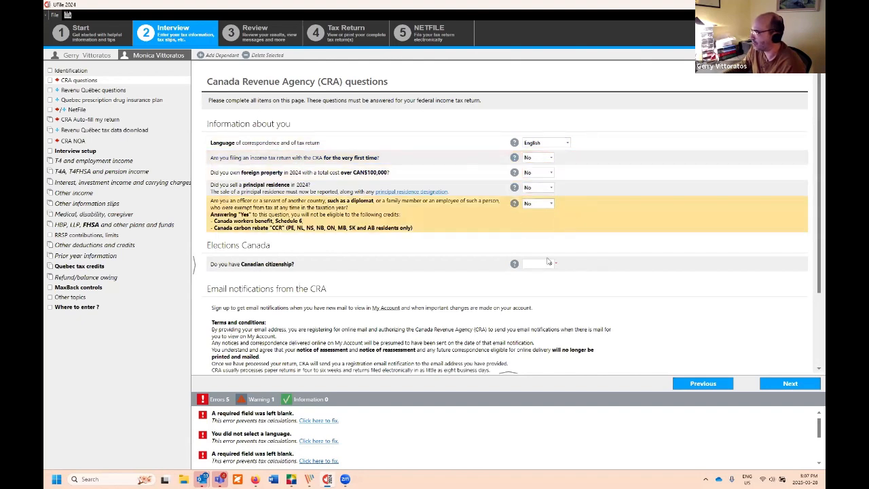
Step: Answer Yes to Canadian citizenship and Elections Canada sharing, No to email notifications and a foreign mailing address
{"action": "left_click", "coordinate": [538, 263]}
{"action": "left_click", "coordinate": [542, 285]}
{"action": "left_click", "coordinate": [544, 286]}
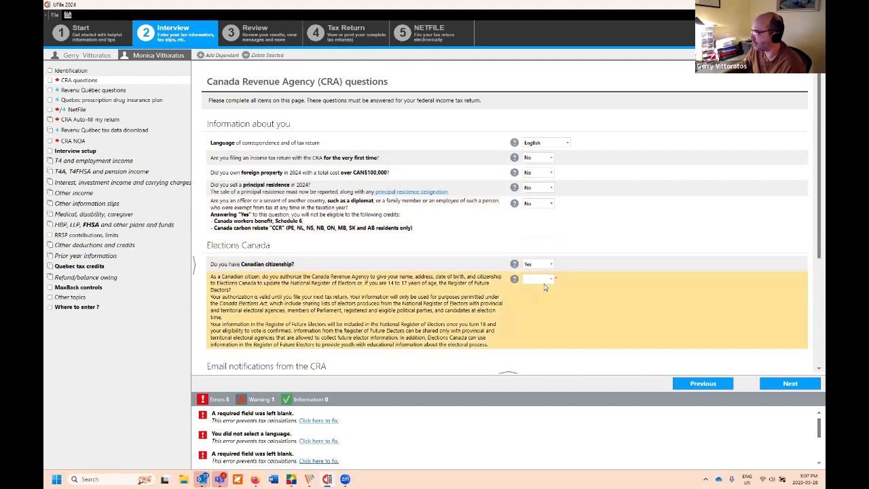
{"action": "left_click", "coordinate": [544, 281]}
{"action": "left_click", "coordinate": [541, 299]}
{"action": "scroll", "coordinate": [581, 269], "scroll_direction": "down", "scroll_amount": 3}
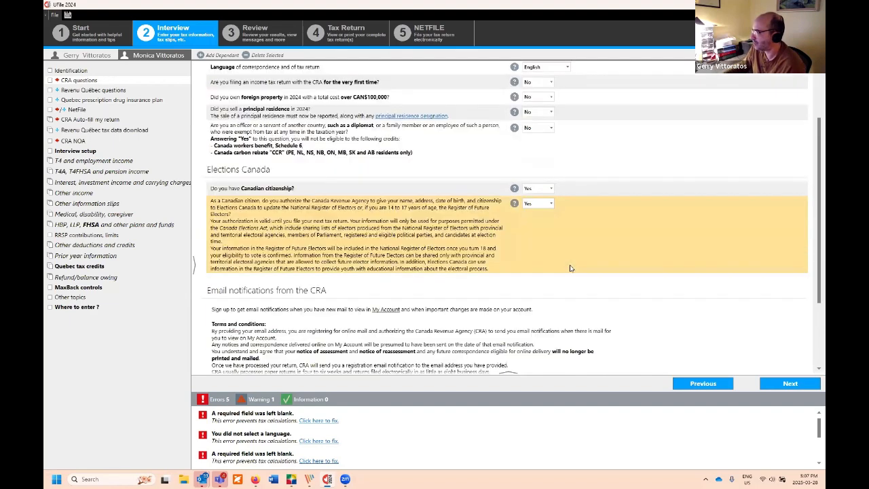
{"action": "left_click", "coordinate": [540, 296]}
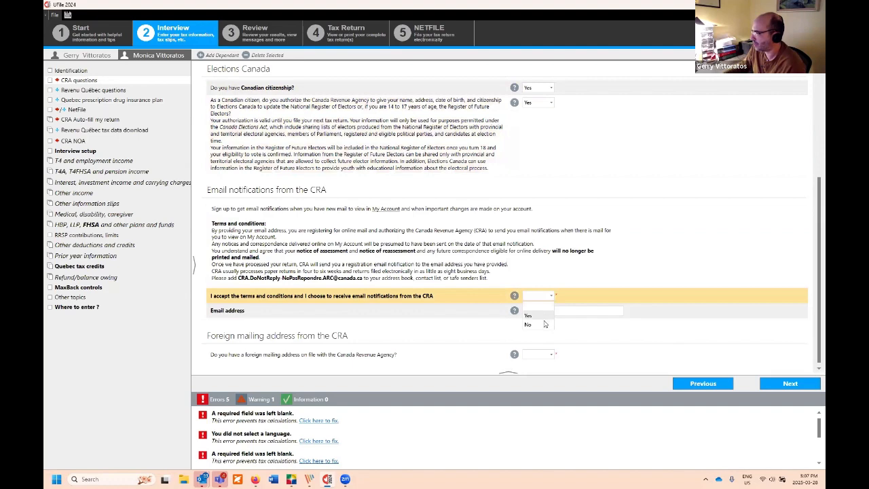
{"action": "left_click", "coordinate": [546, 324]}
{"action": "left_click", "coordinate": [544, 353]}
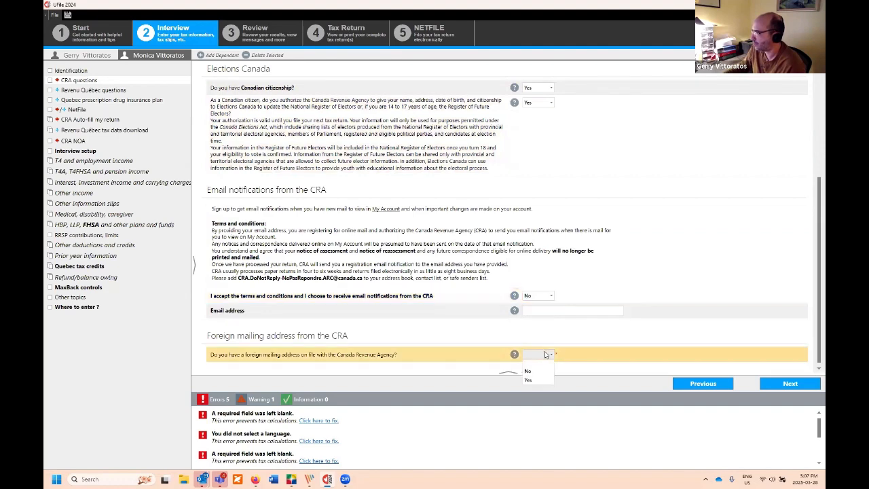
{"action": "left_click", "coordinate": [540, 382]}
{"action": "left_click", "coordinate": [812, 385]}
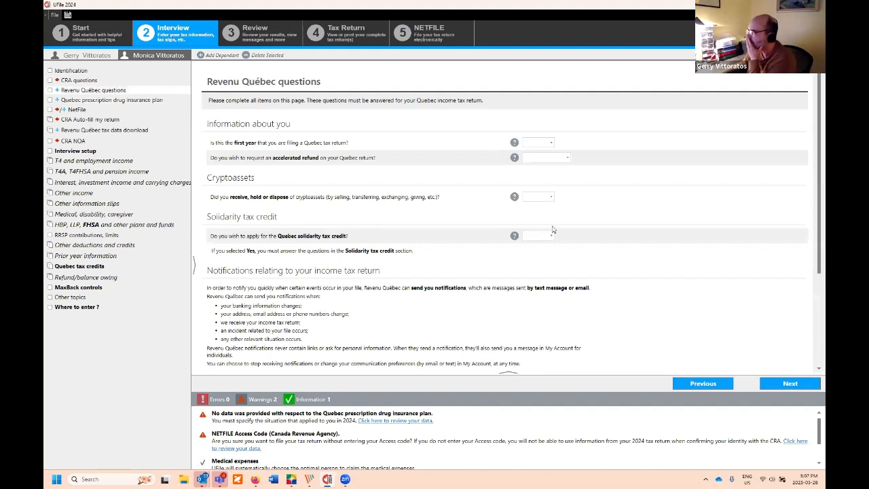
Step: Answer No to first-year Quebec filing, accelerated refund, cryptoassets and the Quebec solidarity tax credit
{"action": "left_click", "coordinate": [547, 142]}
{"action": "left_click", "coordinate": [545, 164]}
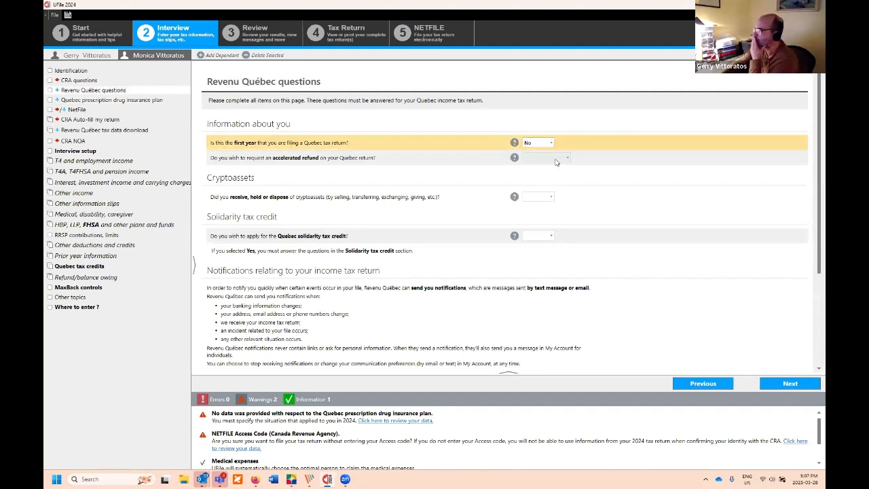
{"action": "left_click", "coordinate": [548, 158]}
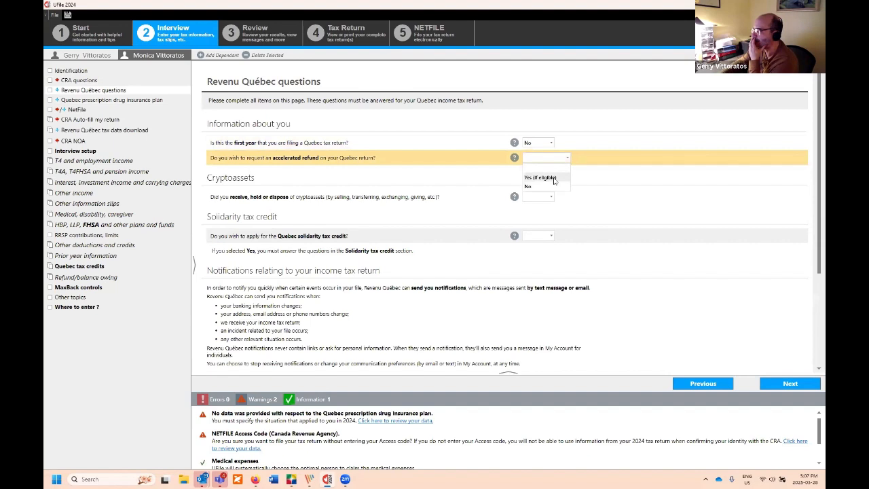
{"action": "left_click", "coordinate": [553, 186]}
{"action": "left_click", "coordinate": [547, 197]}
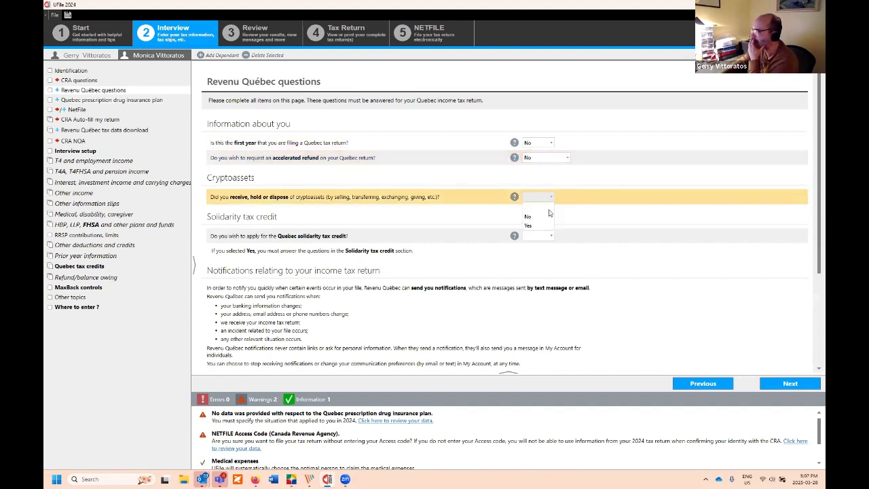
{"action": "left_click", "coordinate": [544, 218]}
{"action": "left_click", "coordinate": [547, 236]}
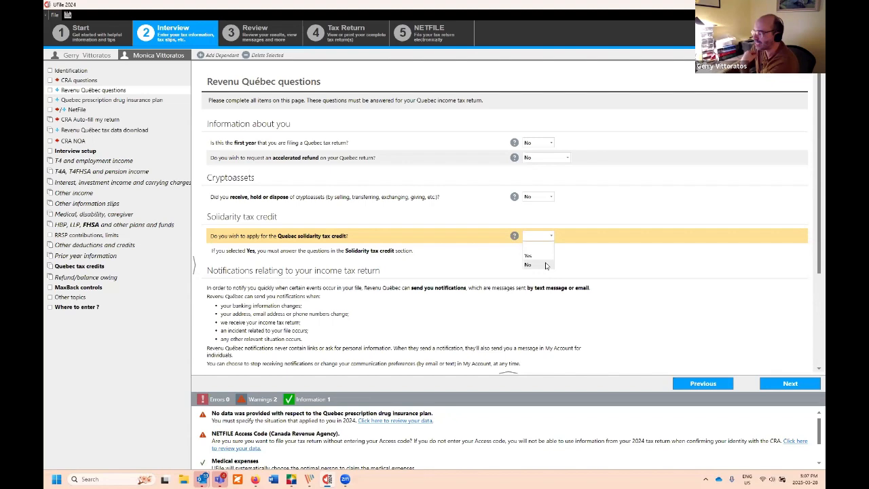
{"action": "left_click", "coordinate": [546, 265]}
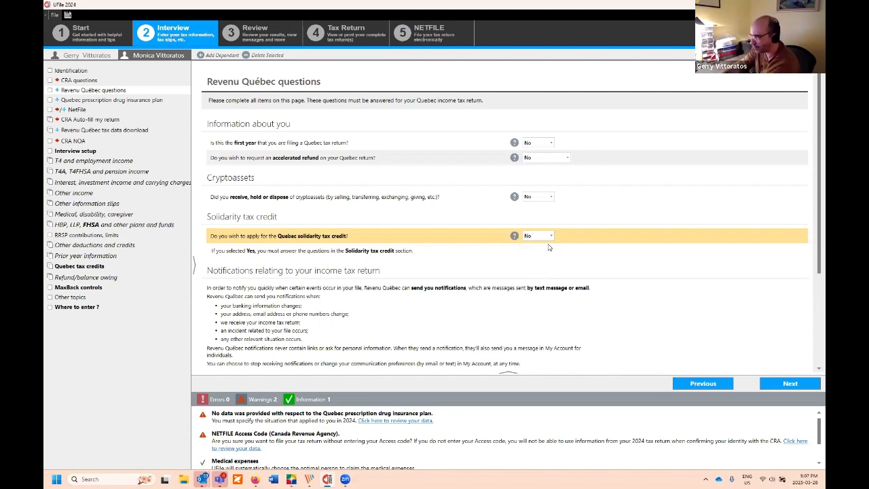
{"action": "scroll", "coordinate": [550, 272], "scroll_direction": "down", "scroll_amount": 3}
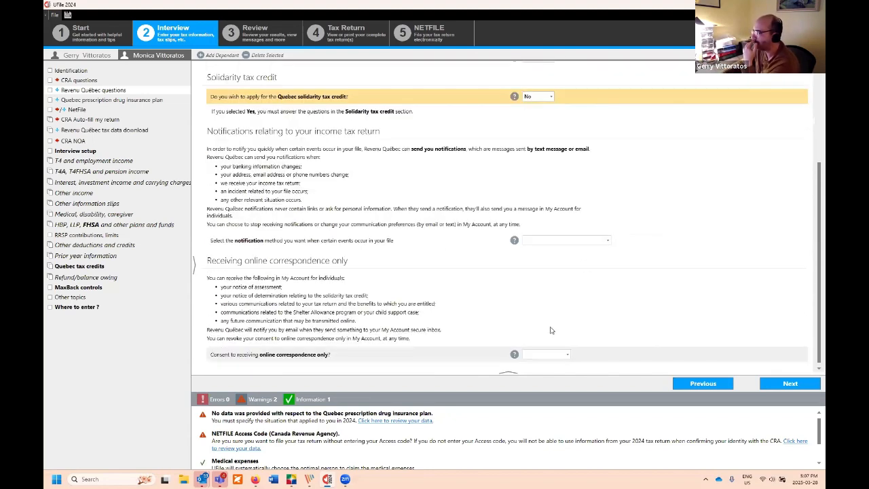
Step: Record the spouse's drug coverage as her own group insurance plan for all of 2024
{"action": "left_click", "coordinate": [791, 383]}
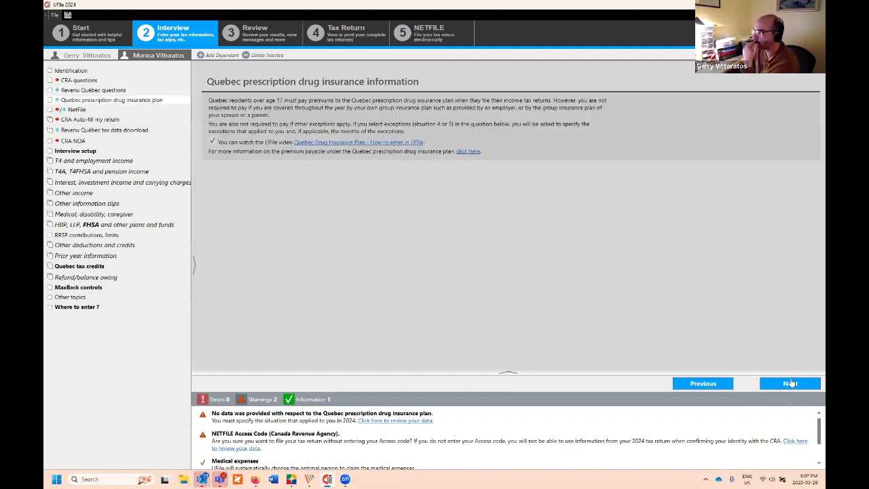
{"action": "left_click", "coordinate": [478, 184]}
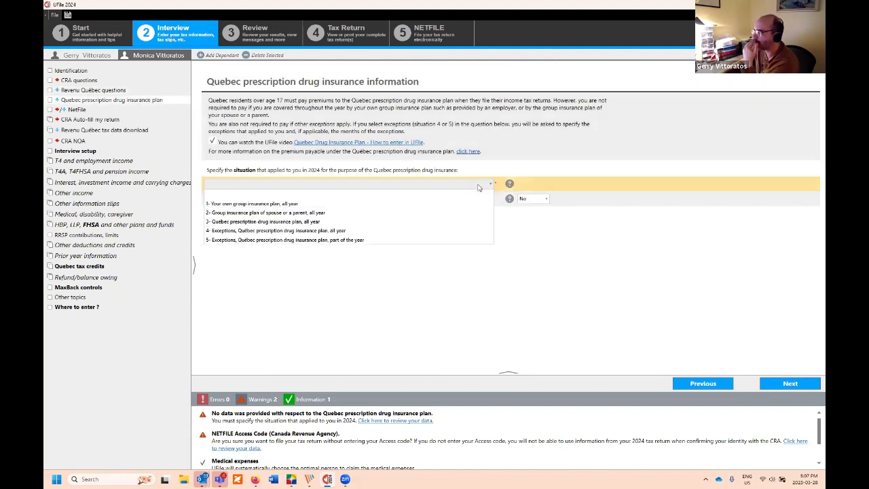
{"action": "left_click", "coordinate": [435, 204]}
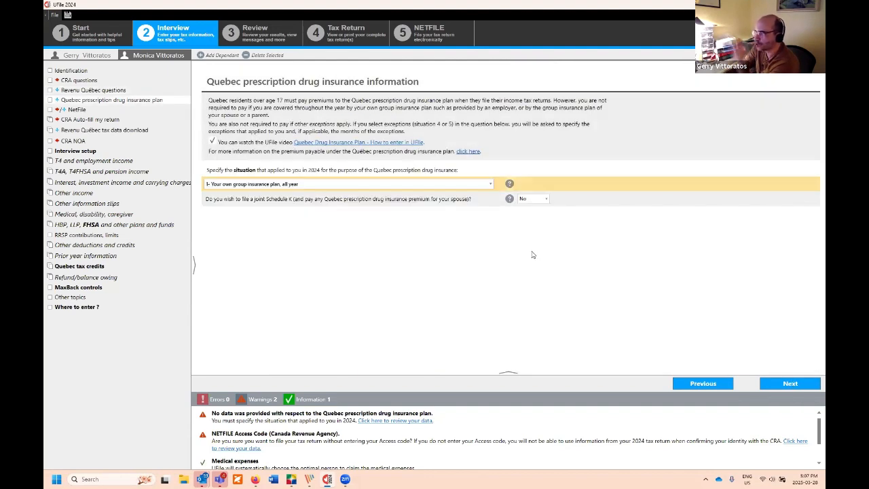
{"action": "left_click", "coordinate": [777, 385]}
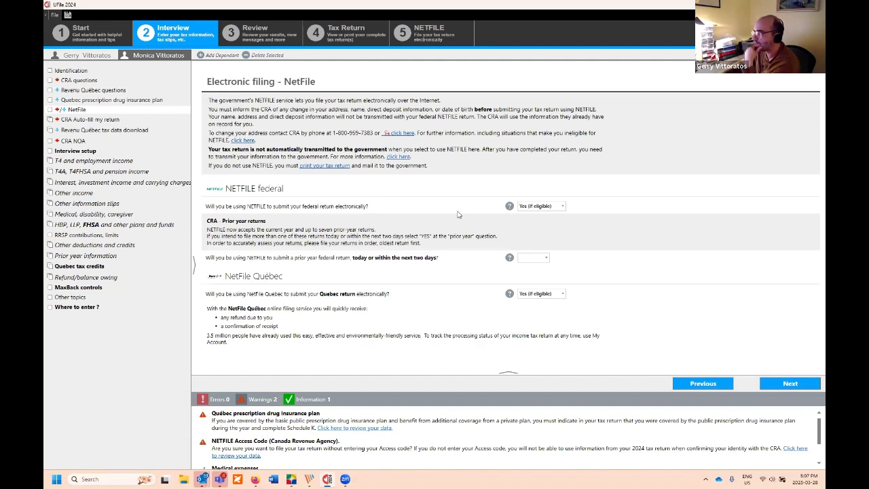
{"action": "left_click", "coordinate": [774, 387]}
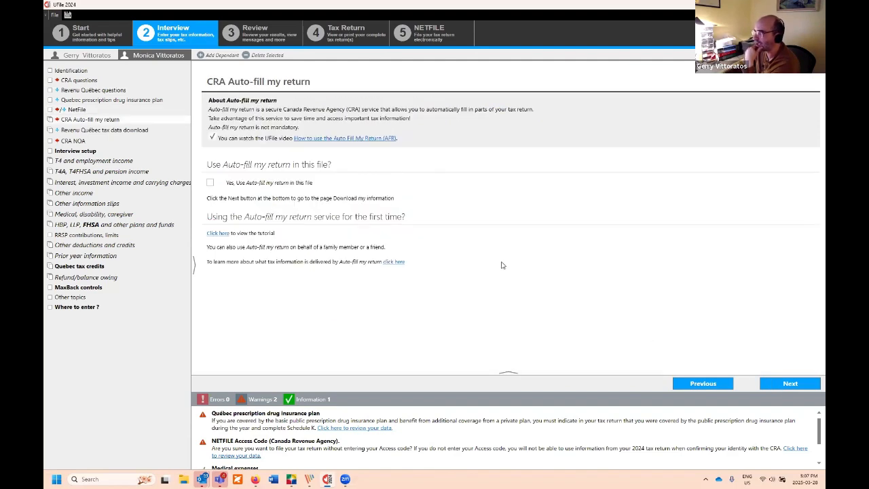
{"action": "left_click", "coordinate": [795, 389]}
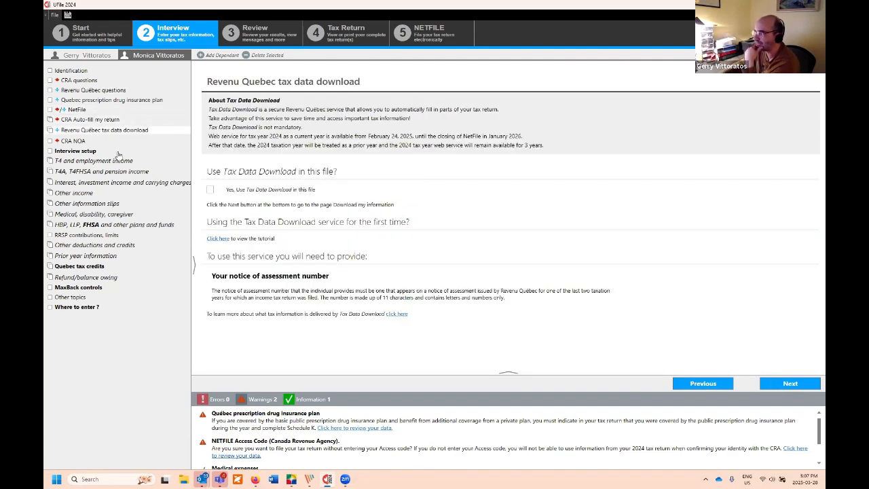
Step: Mark the spouse as having no 2024 income, then bring up the Review results
{"action": "left_click", "coordinate": [78, 151]}
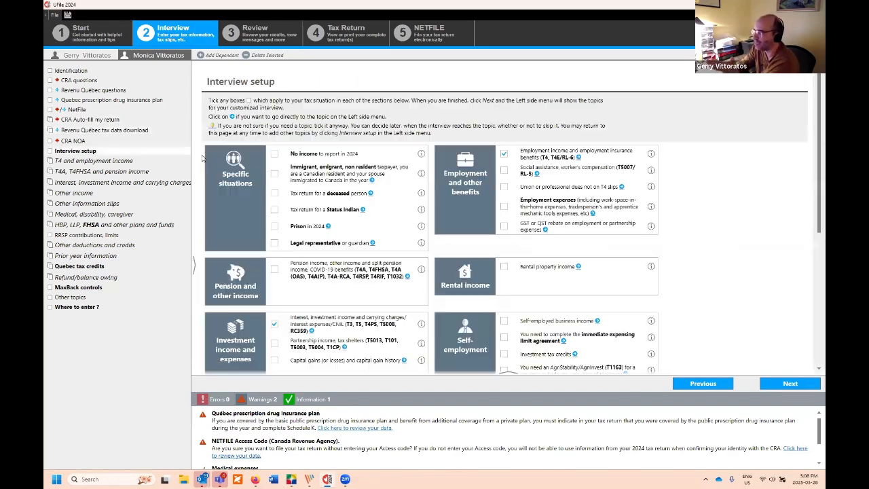
{"action": "left_click", "coordinate": [274, 156]}
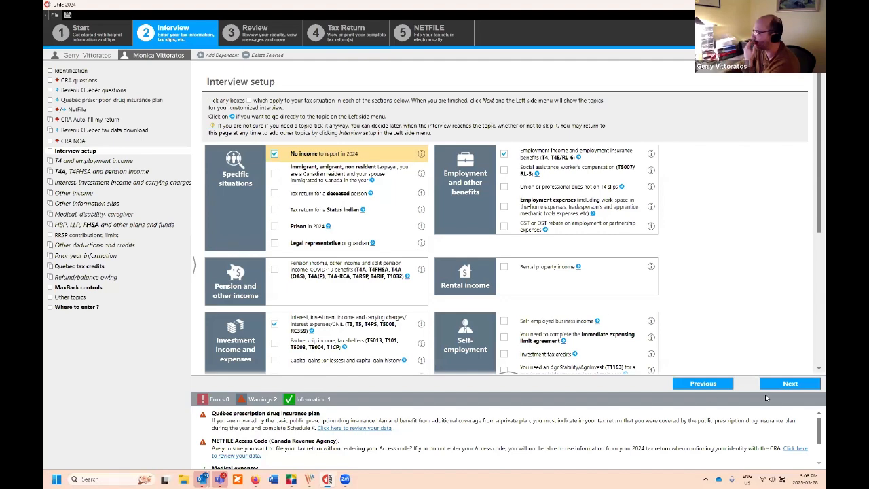
{"action": "left_click", "coordinate": [786, 388]}
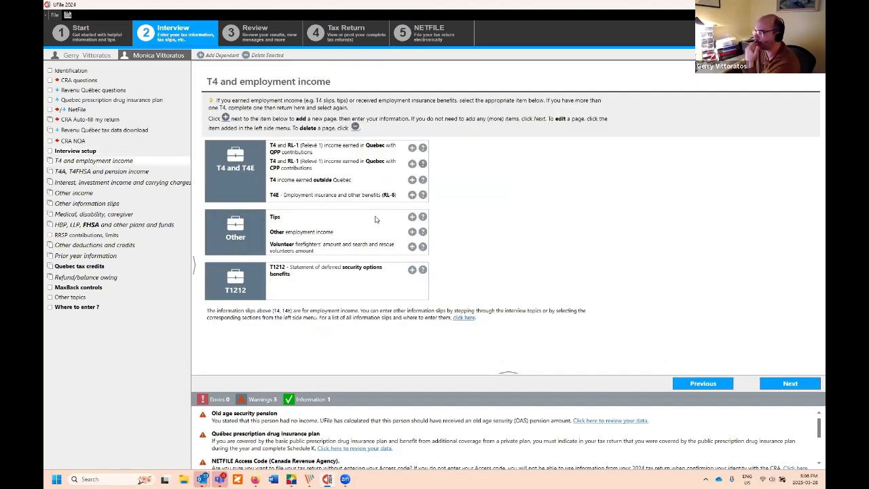
{"action": "left_click", "coordinate": [99, 55]}
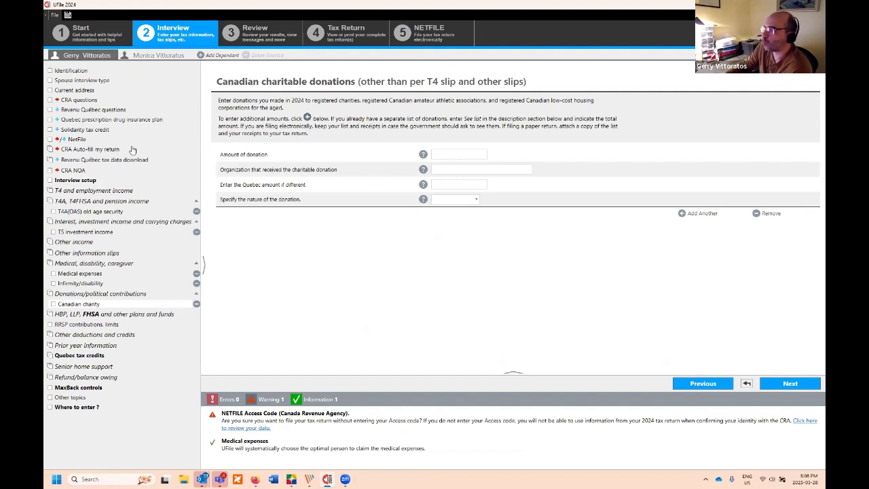
{"action": "left_click", "coordinate": [277, 37]}
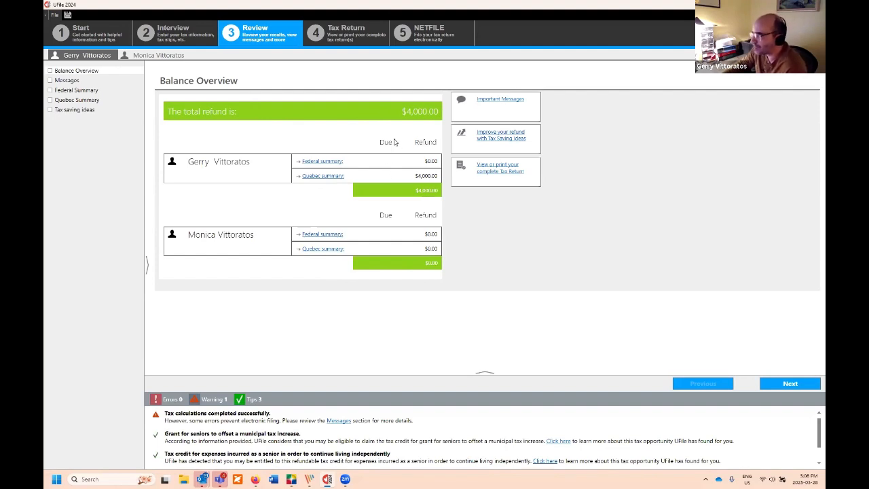
Step: Read the Review messages' NETFILE errors and warnings, then follow the old age security fix link
{"action": "left_click", "coordinate": [84, 82]}
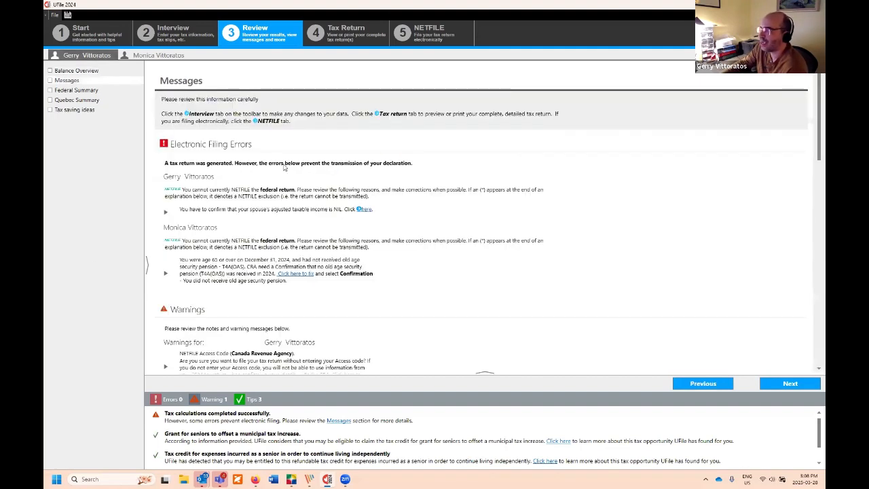
{"action": "scroll", "coordinate": [255, 202], "scroll_direction": "down", "scroll_amount": 1}
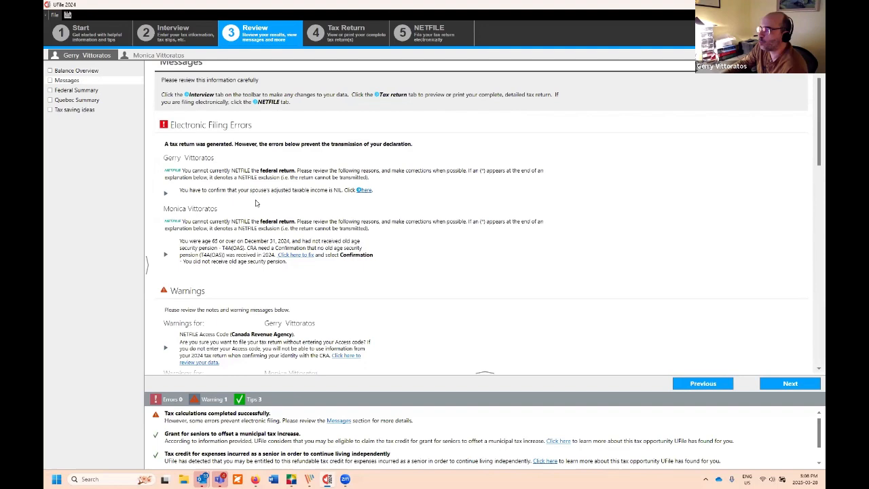
{"action": "scroll", "coordinate": [256, 195], "scroll_direction": "down", "scroll_amount": 2}
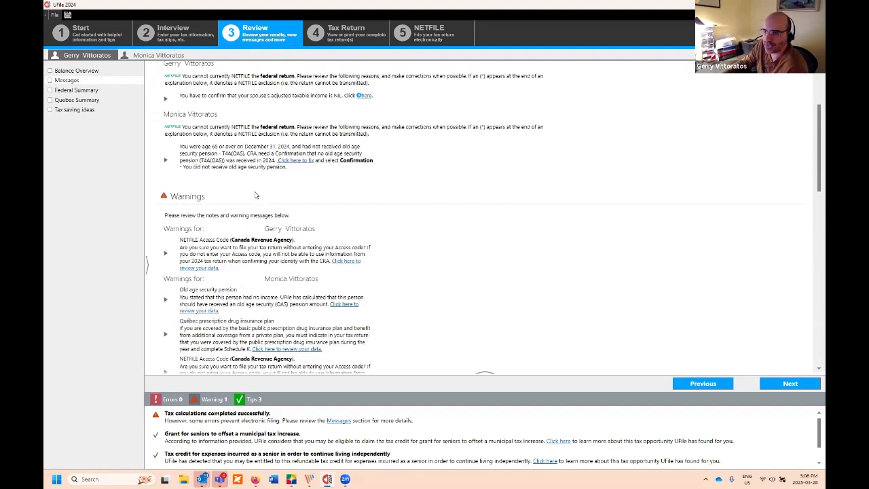
{"action": "scroll", "coordinate": [256, 195], "scroll_direction": "up", "scroll_amount": 3}
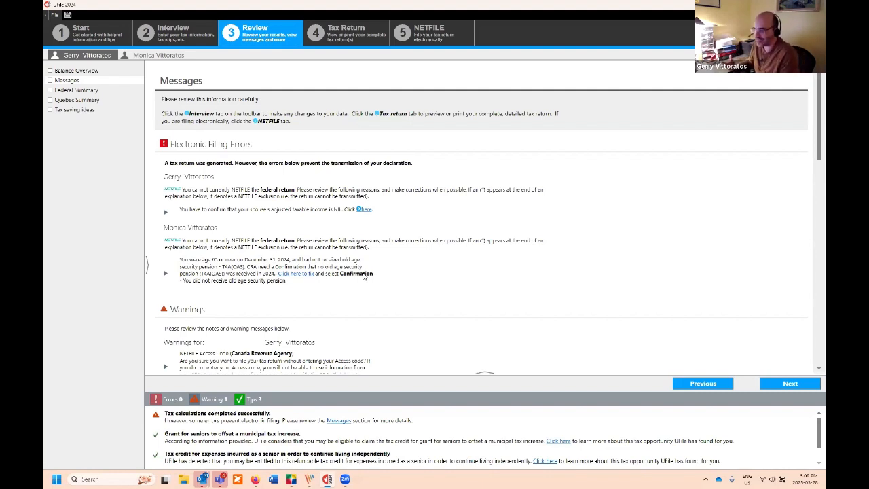
{"action": "left_click", "coordinate": [305, 274]}
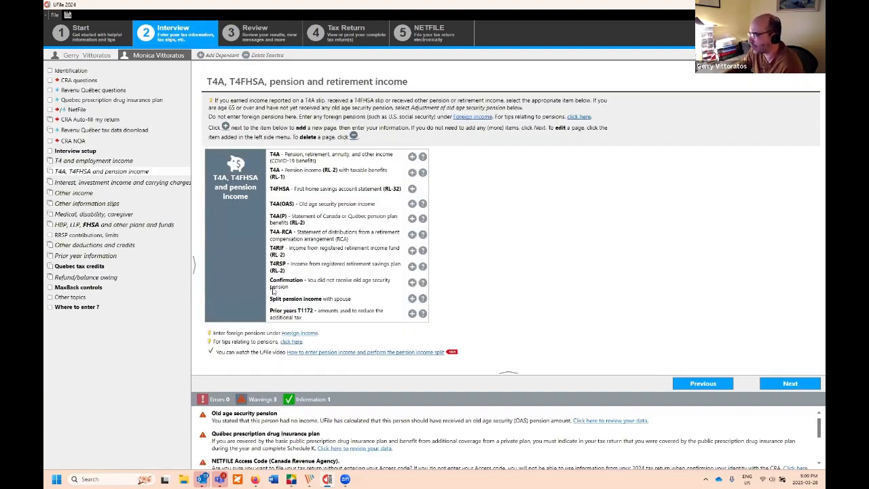
Step: Confirm the spouse received no old age security pension, then return to the Review
{"action": "left_click", "coordinate": [413, 282]}
{"action": "left_click", "coordinate": [430, 124]}
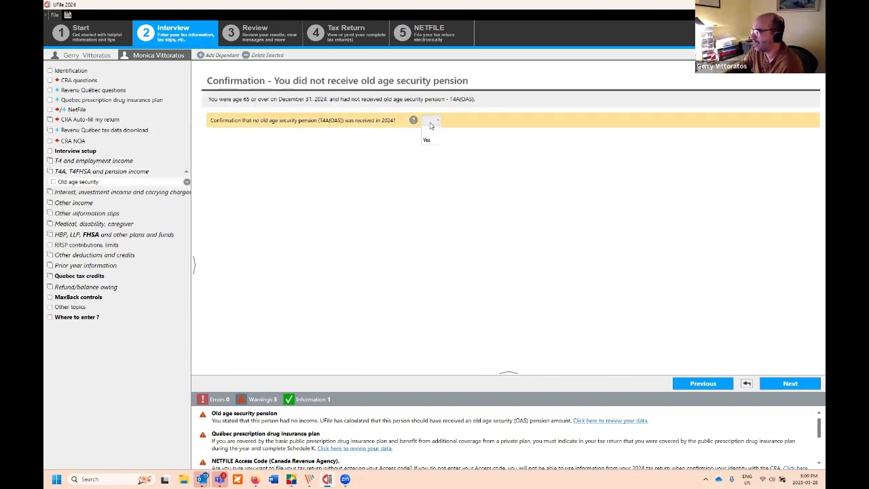
{"action": "left_click", "coordinate": [429, 139]}
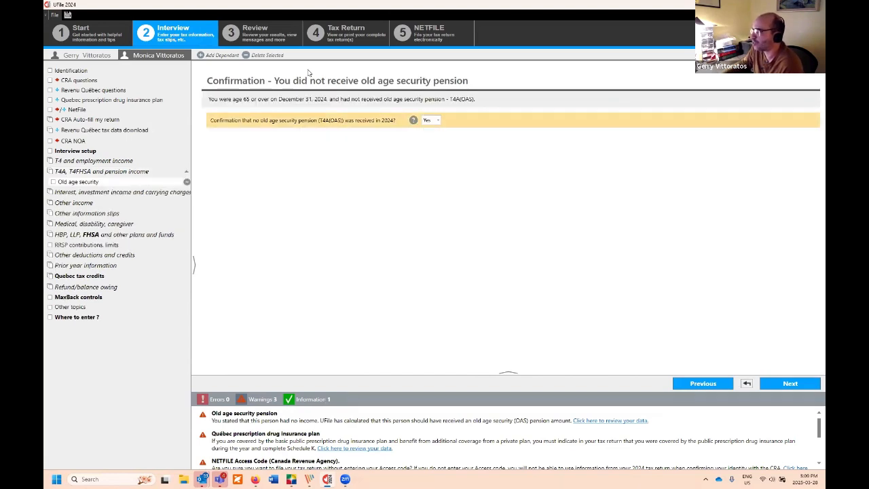
{"action": "left_click", "coordinate": [95, 55]}
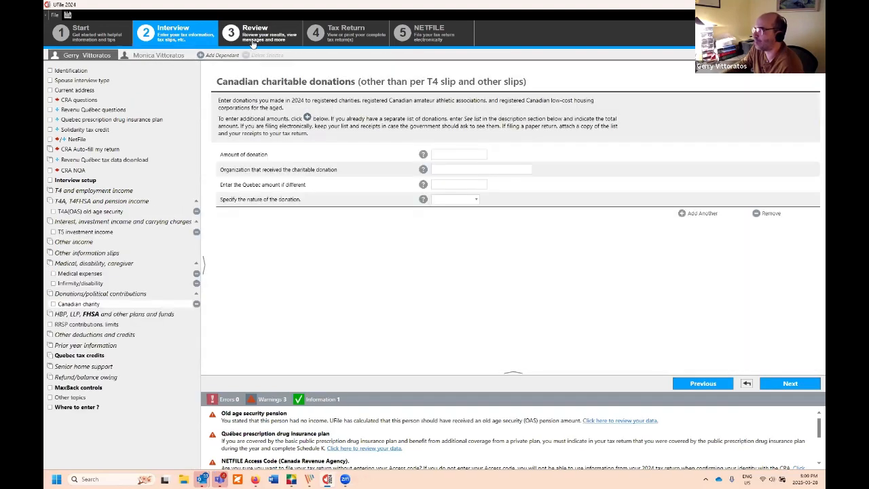
{"action": "left_click", "coordinate": [254, 40]}
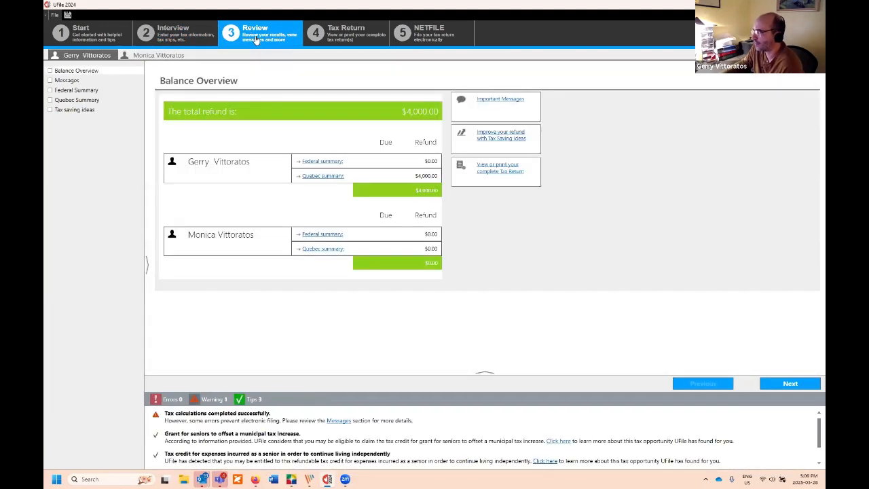
Step: Answer Yes to the spouse's NIL income confirmation and recalculate the Review results
{"action": "left_click", "coordinate": [81, 83]}
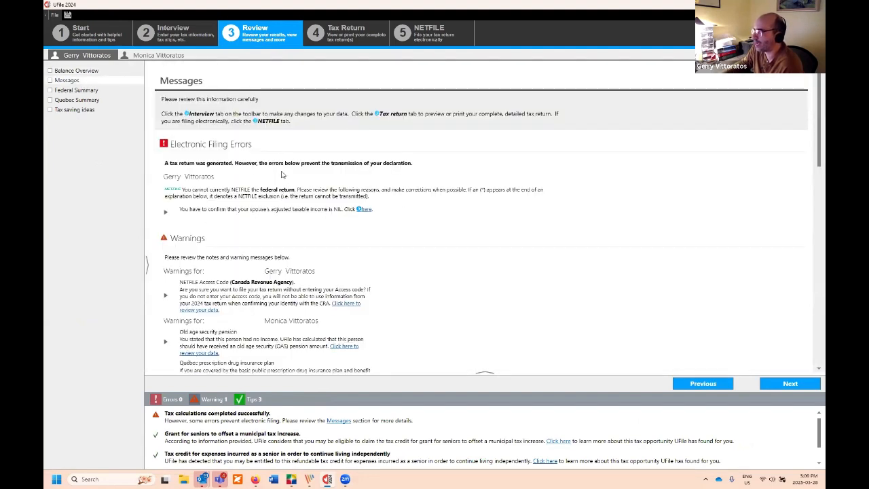
{"action": "scroll", "coordinate": [282, 211], "scroll_direction": "down", "scroll_amount": 8}
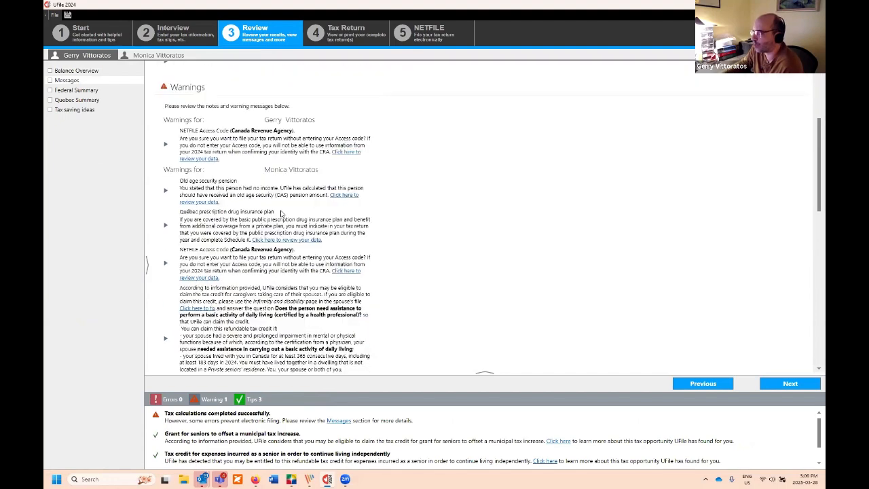
{"action": "scroll", "coordinate": [275, 216], "scroll_direction": "down", "scroll_amount": 4}
{"action": "scroll", "coordinate": [283, 235], "scroll_direction": "up", "scroll_amount": 8}
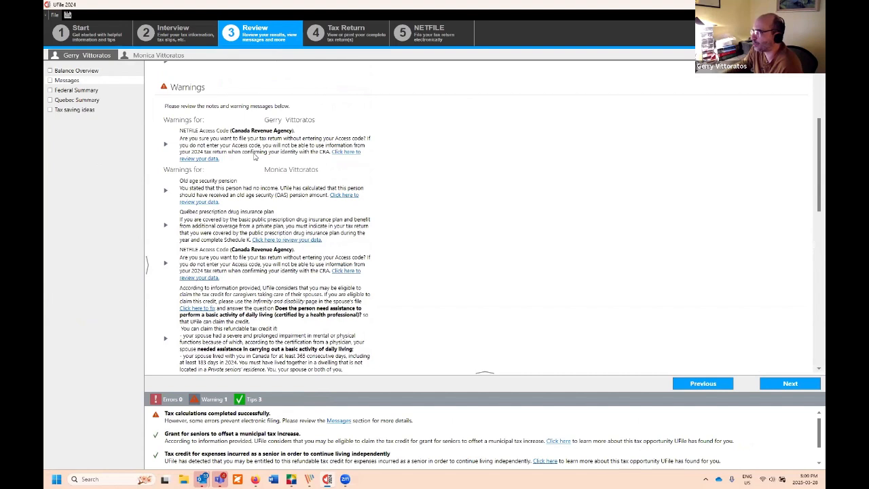
{"action": "scroll", "coordinate": [254, 156], "scroll_direction": "up", "scroll_amount": 5}
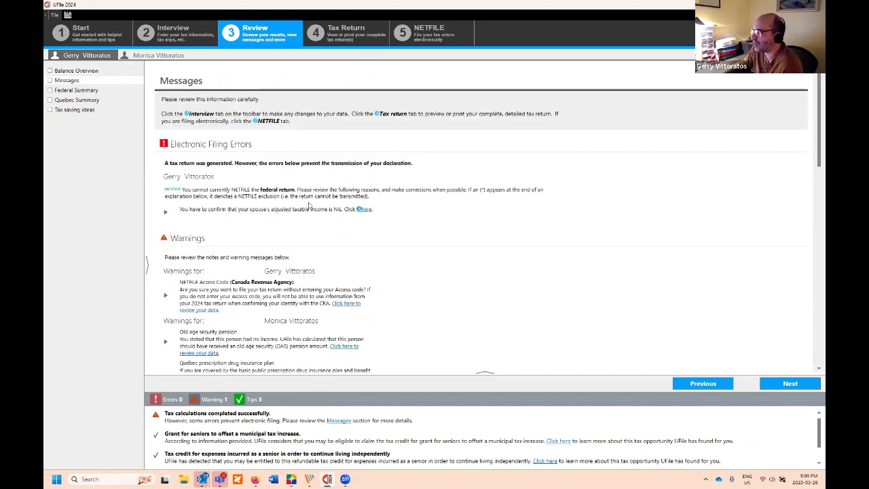
{"action": "left_click", "coordinate": [366, 210]}
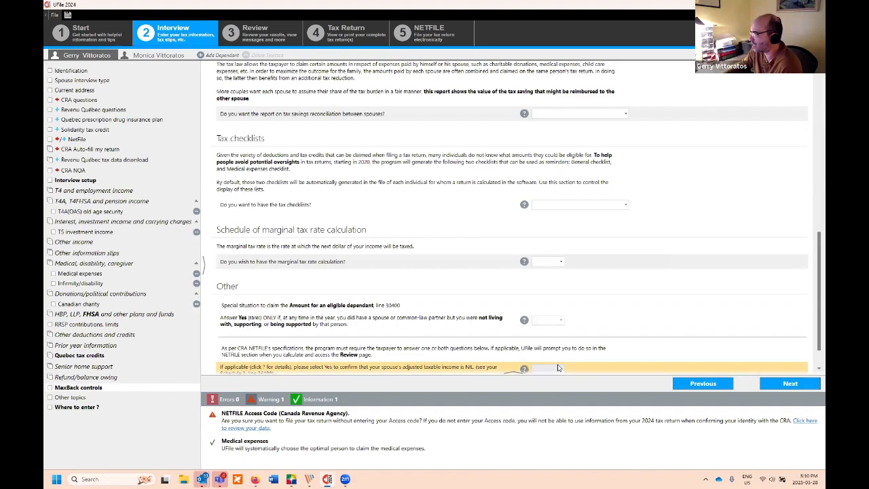
{"action": "left_click", "coordinate": [557, 369]}
{"action": "left_click", "coordinate": [548, 399]}
{"action": "left_click", "coordinate": [769, 387]}
{"action": "left_click", "coordinate": [235, 34]}
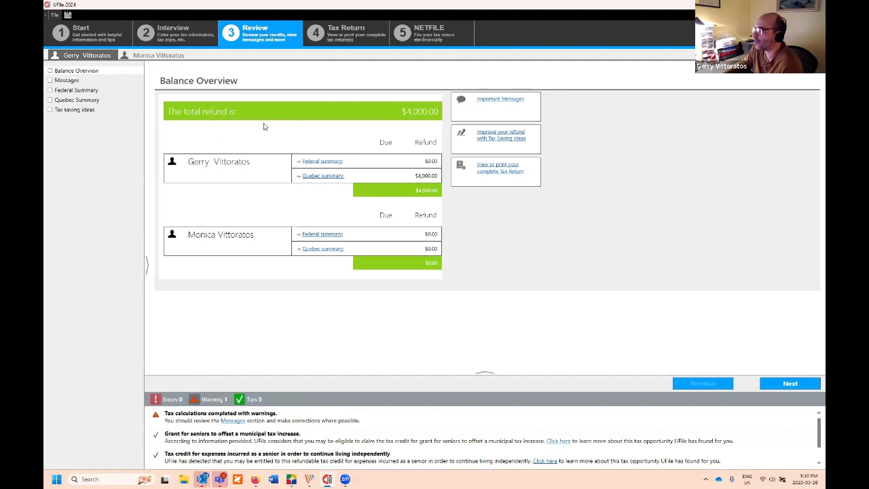
Step: Scroll through the remaining warnings: NETFILE access code, spouse's OAS, drug insurance and caregiver credit
{"action": "left_click", "coordinate": [66, 80]}
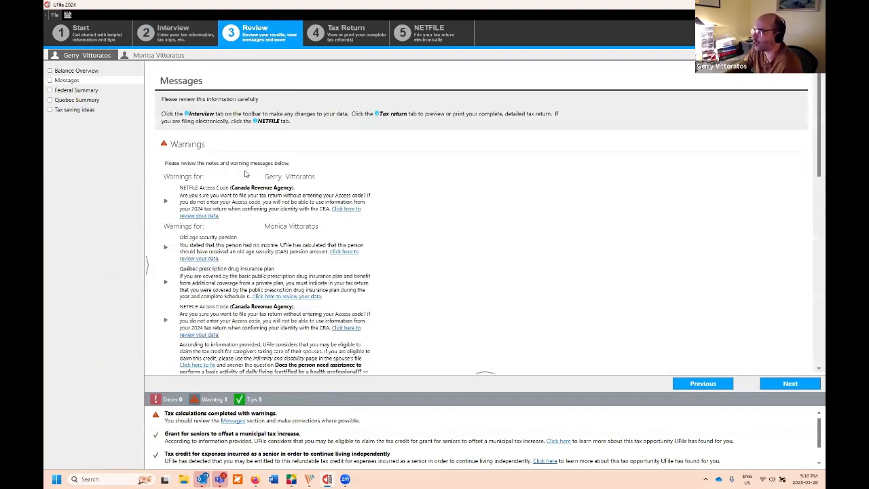
{"action": "scroll", "coordinate": [251, 221], "scroll_direction": "down", "scroll_amount": 4}
{"action": "scroll", "coordinate": [253, 231], "scroll_direction": "down", "scroll_amount": 7}
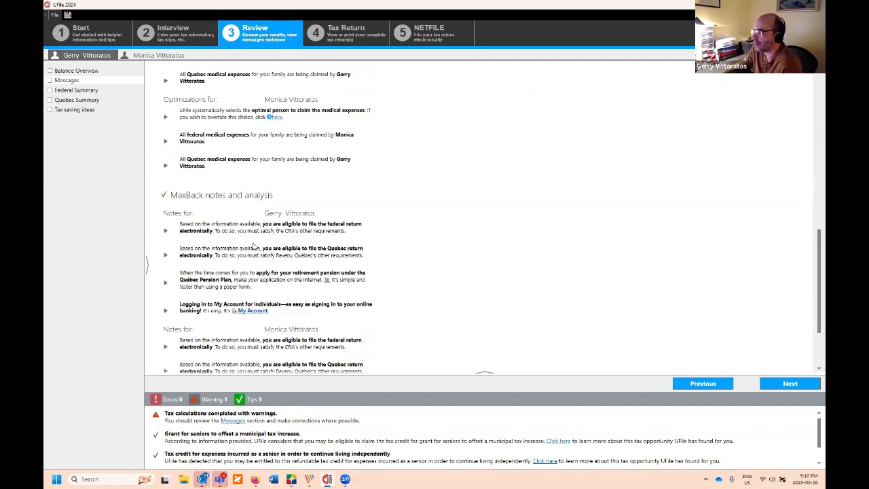
{"action": "scroll", "coordinate": [250, 242], "scroll_direction": "up", "scroll_amount": 1}
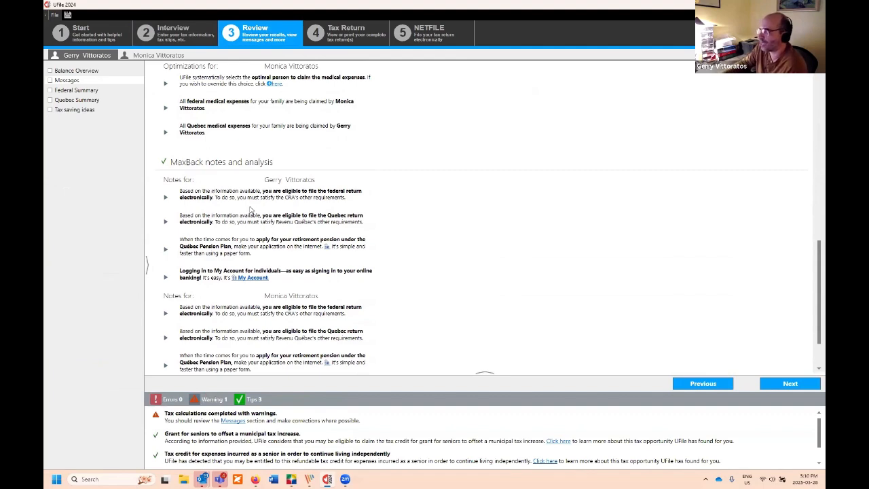
{"action": "scroll", "coordinate": [250, 210], "scroll_direction": "up", "scroll_amount": 6}
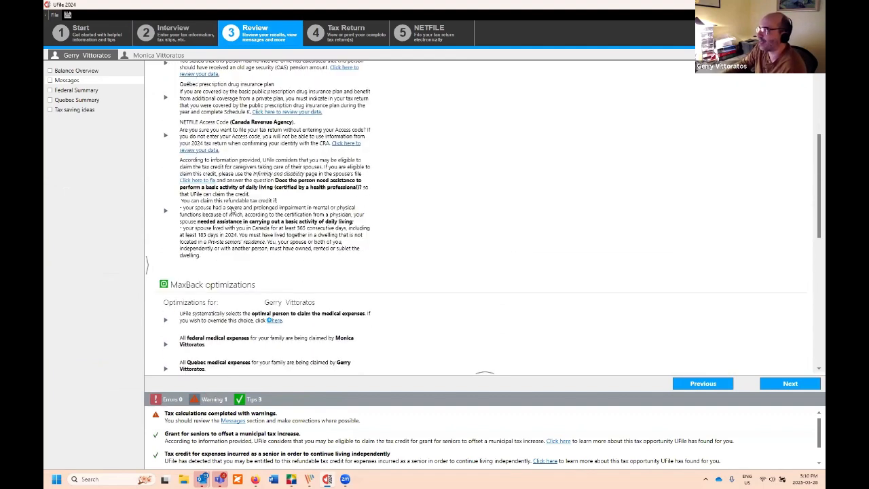
{"action": "scroll", "coordinate": [232, 211], "scroll_direction": "up", "scroll_amount": 3}
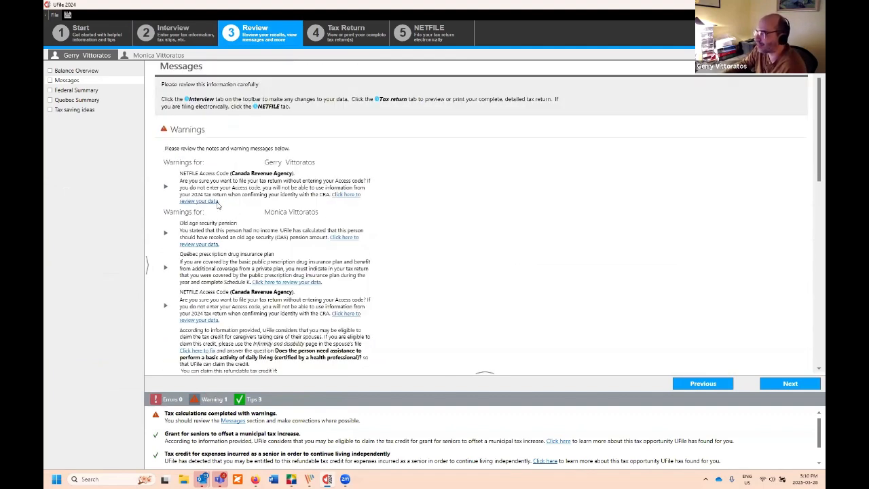
{"action": "scroll", "coordinate": [261, 279], "scroll_direction": "down", "scroll_amount": 1}
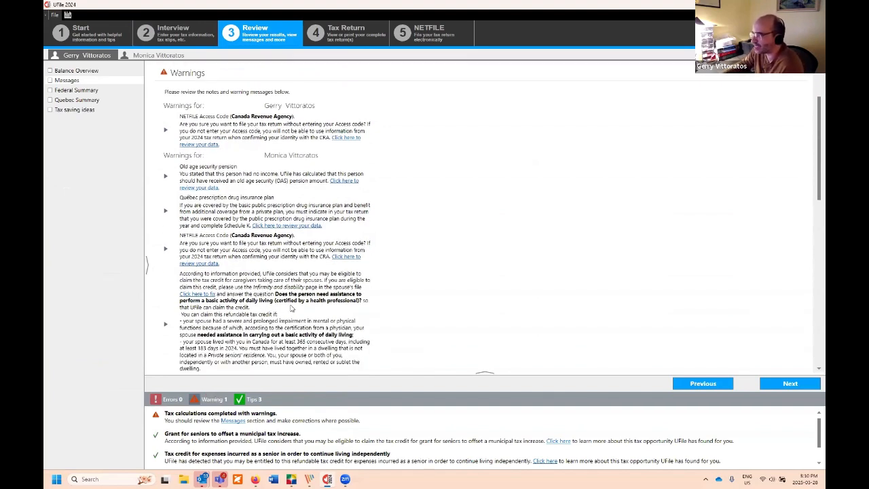
{"action": "scroll", "coordinate": [291, 304], "scroll_direction": "down", "scroll_amount": 1}
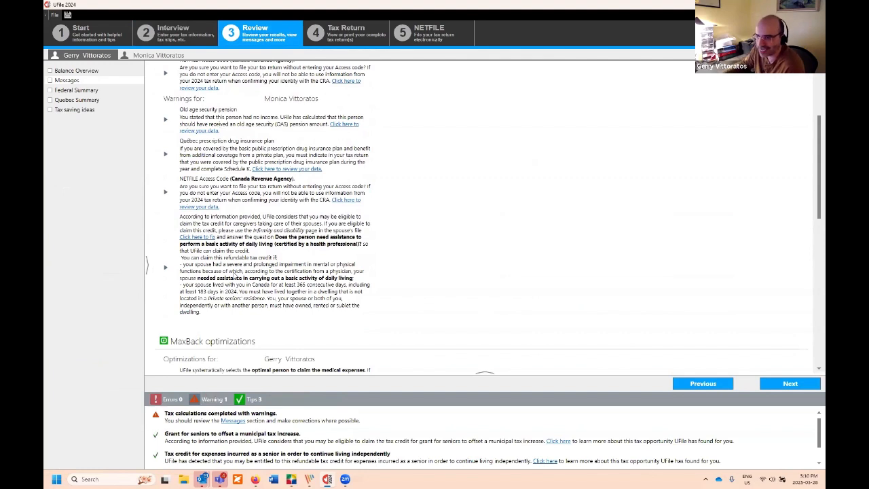
{"action": "left_click", "coordinate": [80, 91]}
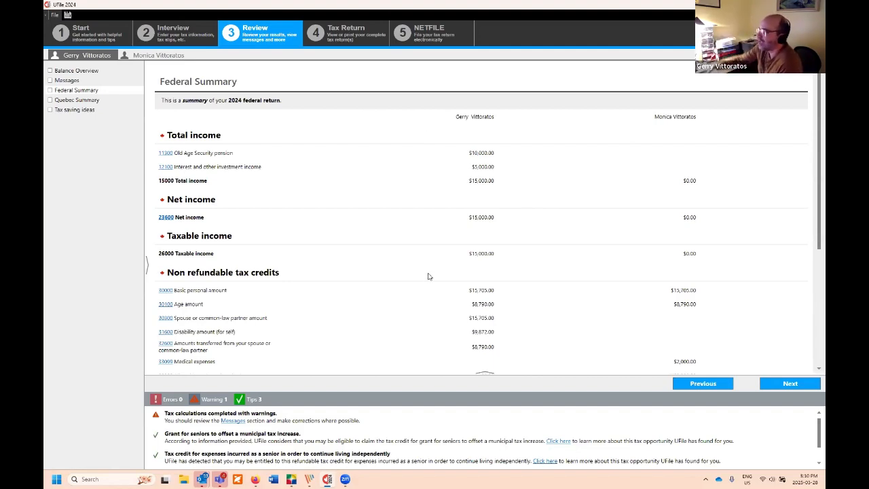
Step: Go over the federal summary, Quebec summary and tax-saving ideas, then move to the Tax Return step
{"action": "scroll", "coordinate": [462, 183], "scroll_direction": "down", "scroll_amount": 3}
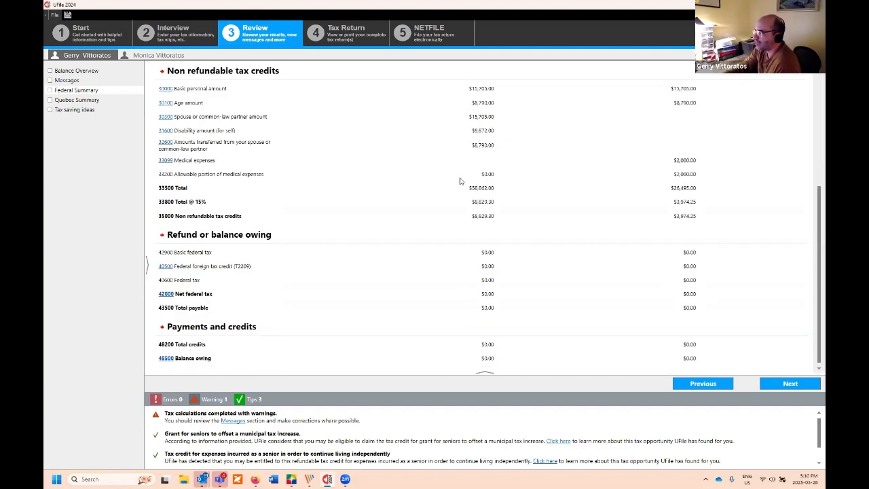
{"action": "left_click", "coordinate": [76, 100]}
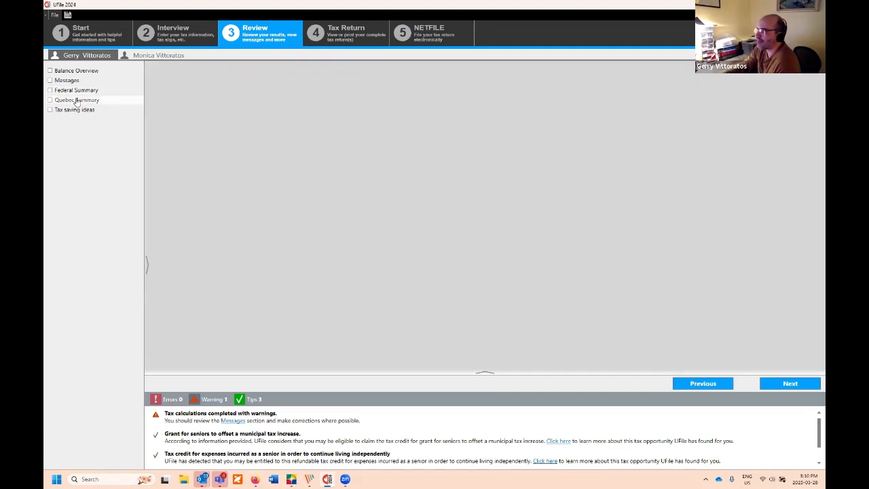
{"action": "scroll", "coordinate": [516, 149], "scroll_direction": "down", "scroll_amount": 6}
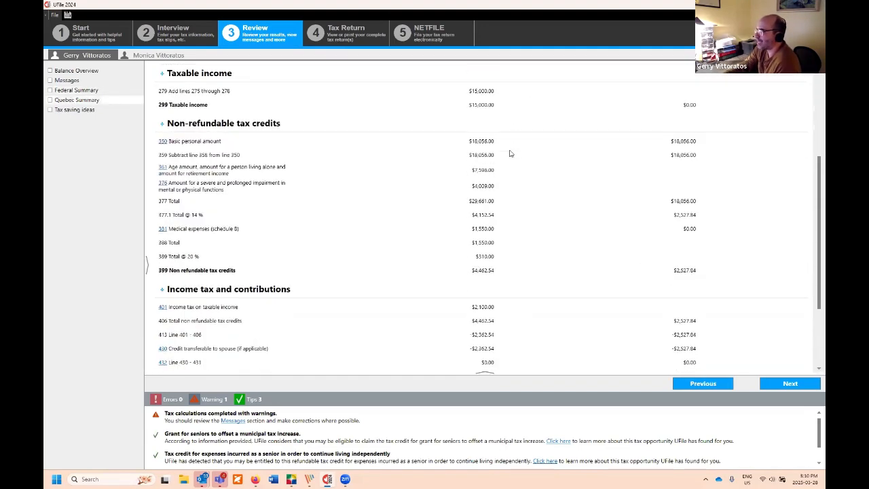
{"action": "scroll", "coordinate": [525, 157], "scroll_direction": "up", "scroll_amount": 5}
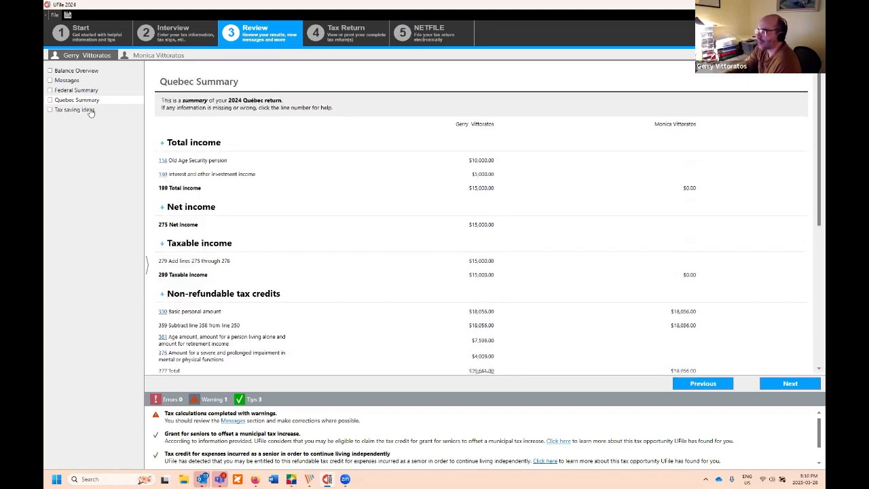
{"action": "left_click", "coordinate": [75, 110]}
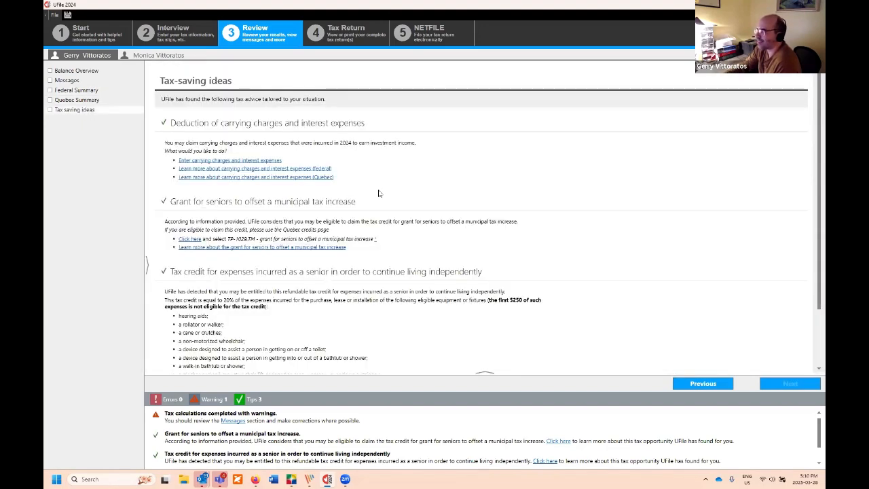
{"action": "scroll", "coordinate": [380, 194], "scroll_direction": "down", "scroll_amount": 1}
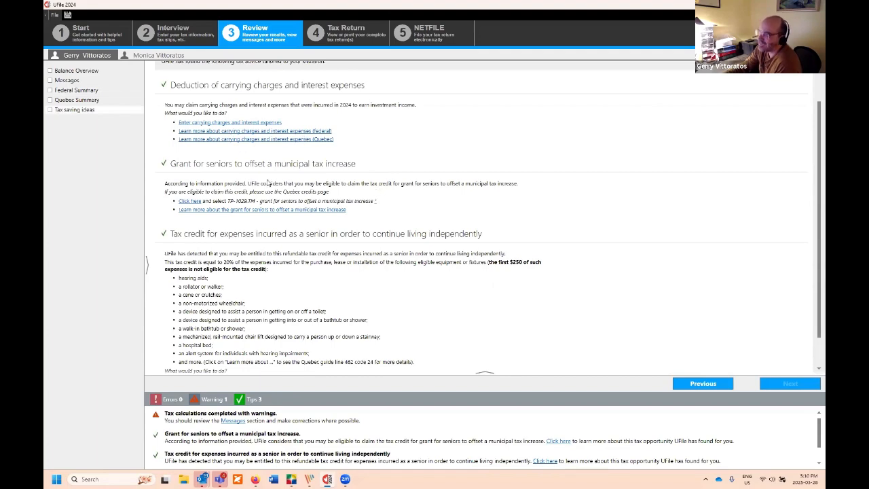
{"action": "scroll", "coordinate": [275, 292], "scroll_direction": "down", "scroll_amount": 1}
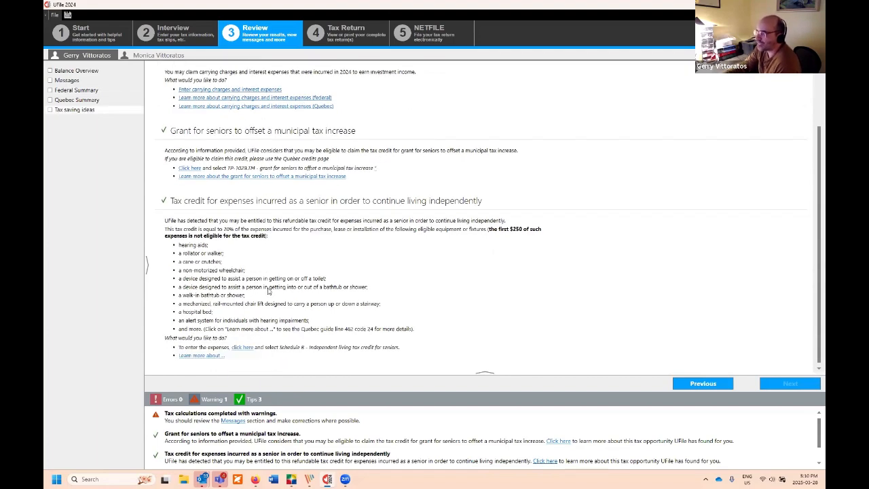
{"action": "scroll", "coordinate": [268, 285], "scroll_direction": "up", "scroll_amount": 2}
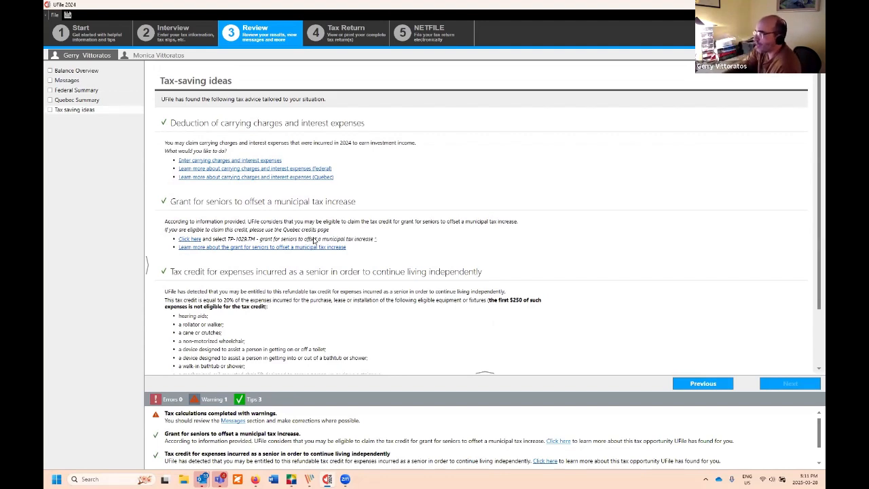
{"action": "left_click", "coordinate": [344, 37]}
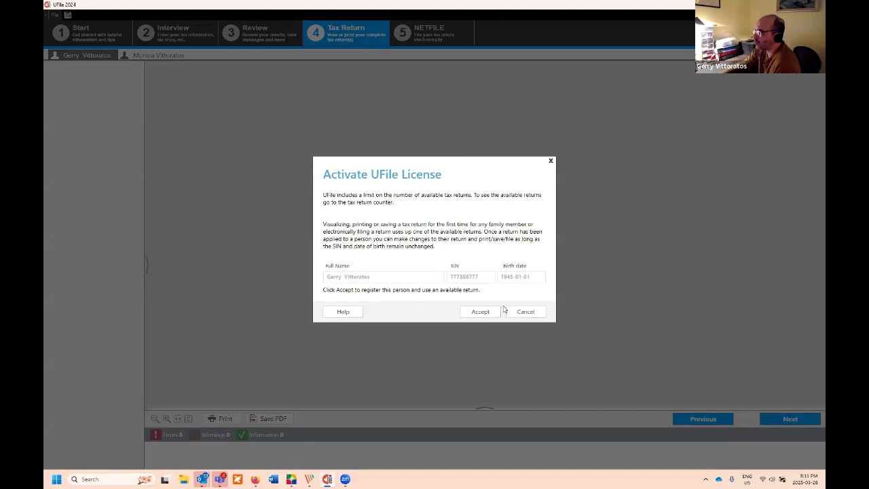
Step: Use one available licence return for this person and preview page 1 of the federal T1
{"action": "left_click", "coordinate": [484, 314]}
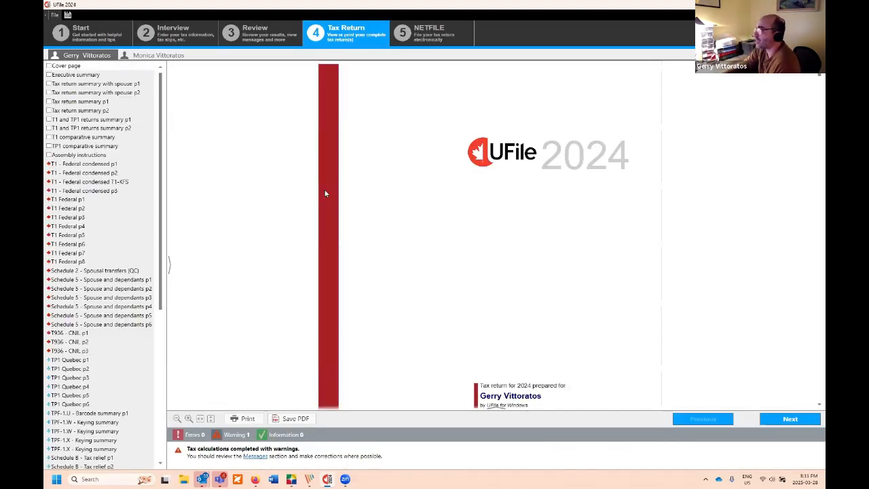
{"action": "scroll", "coordinate": [155, 197], "scroll_direction": "down", "scroll_amount": 1}
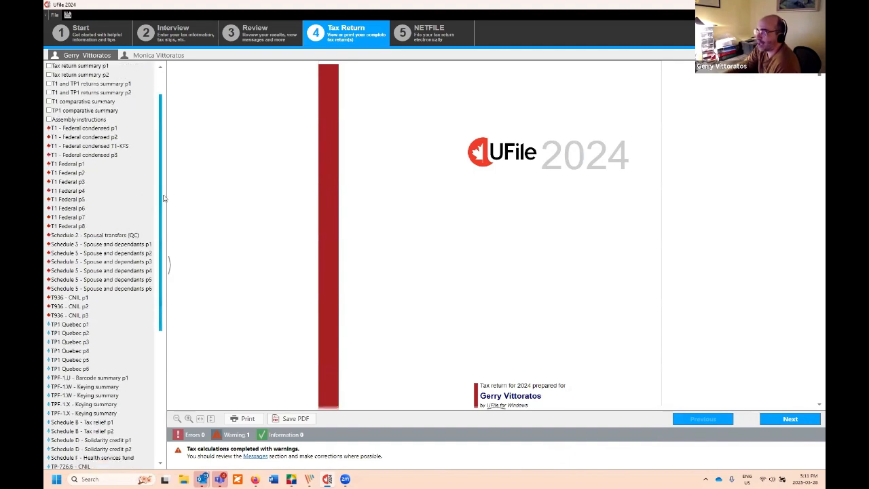
{"action": "scroll", "coordinate": [153, 174], "scroll_direction": "up", "scroll_amount": 1}
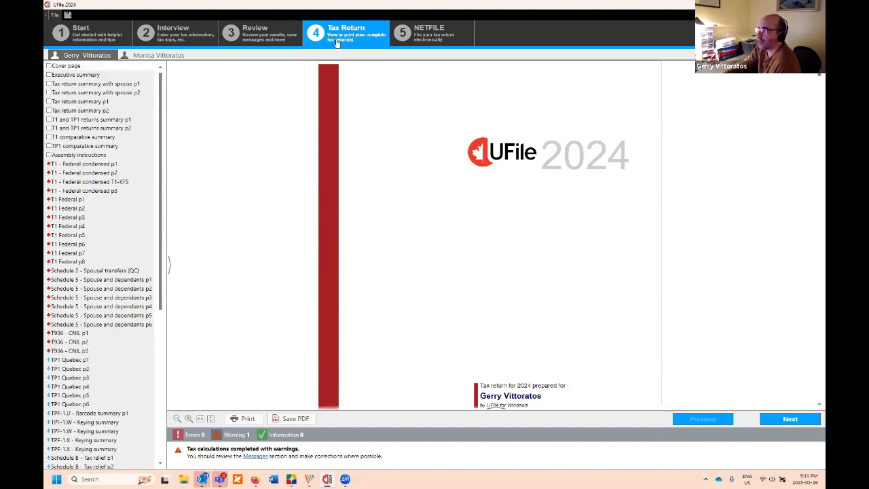
{"action": "left_click", "coordinate": [86, 201]}
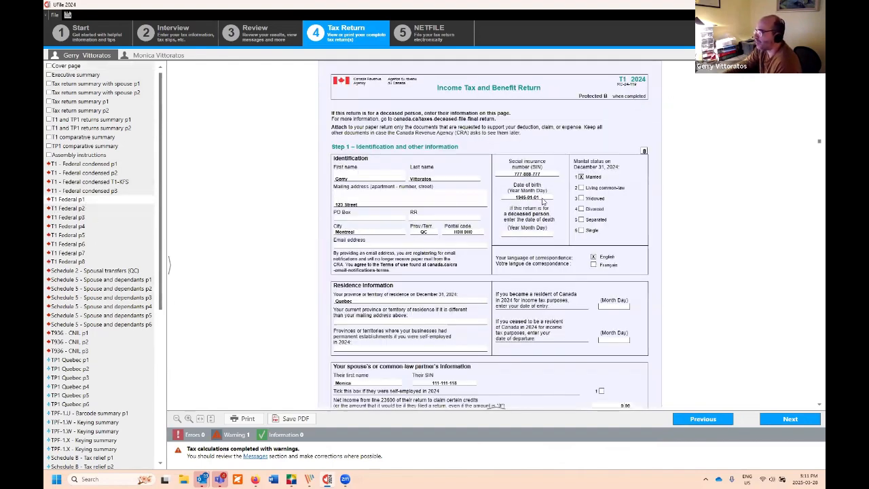
{"action": "scroll", "coordinate": [536, 207], "scroll_direction": "down", "scroll_amount": 6}
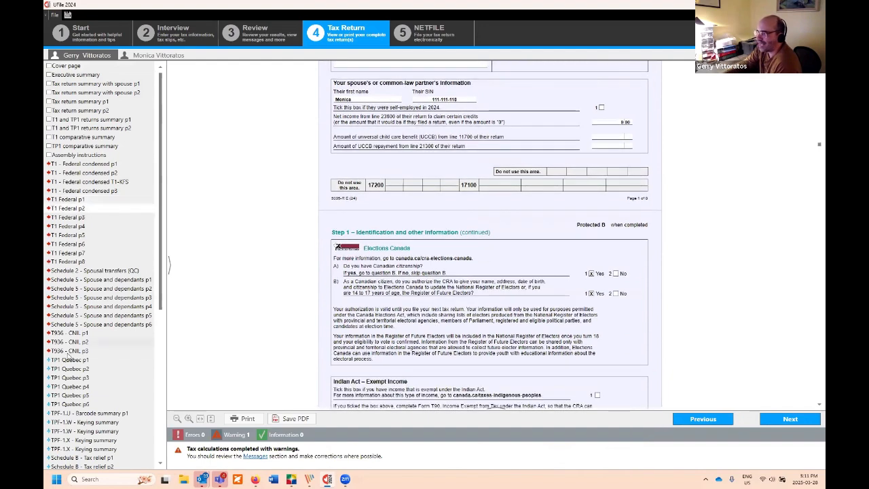
Step: Scroll the Quebec TP1 return through spouse information to the $15,000.00 total income
{"action": "left_click", "coordinate": [66, 360]}
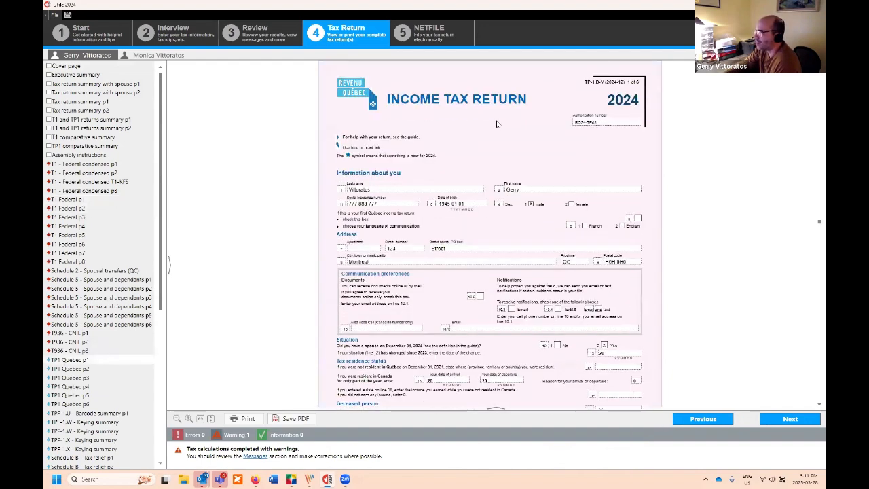
{"action": "scroll", "coordinate": [498, 174], "scroll_direction": "down", "scroll_amount": 5}
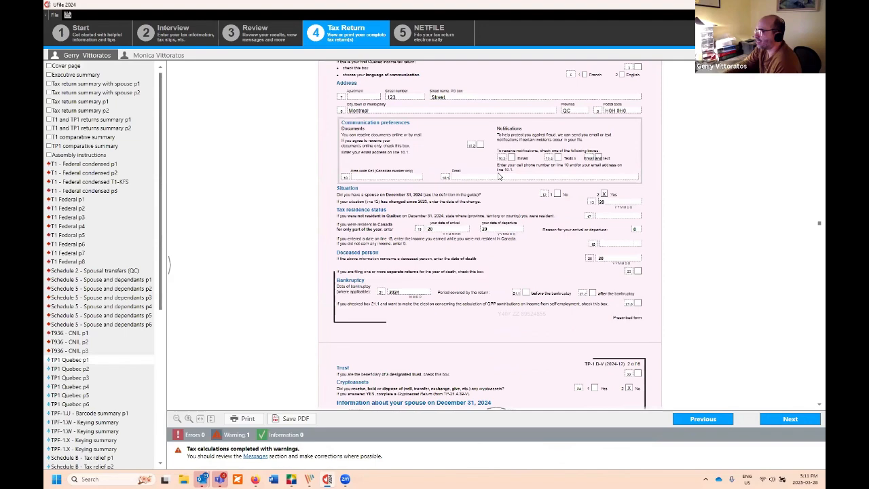
{"action": "scroll", "coordinate": [495, 196], "scroll_direction": "down", "scroll_amount": 5}
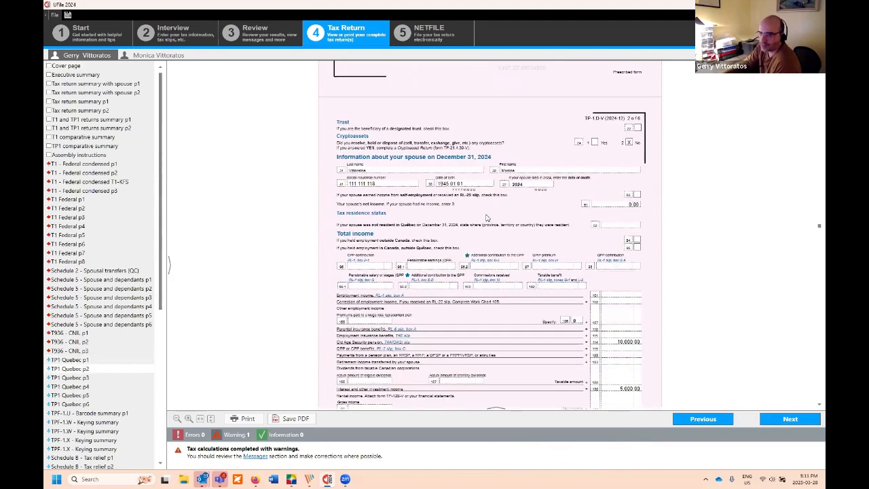
{"action": "scroll", "coordinate": [484, 212], "scroll_direction": "up", "scroll_amount": 1}
{"action": "scroll", "coordinate": [486, 211], "scroll_direction": "down", "scroll_amount": 1}
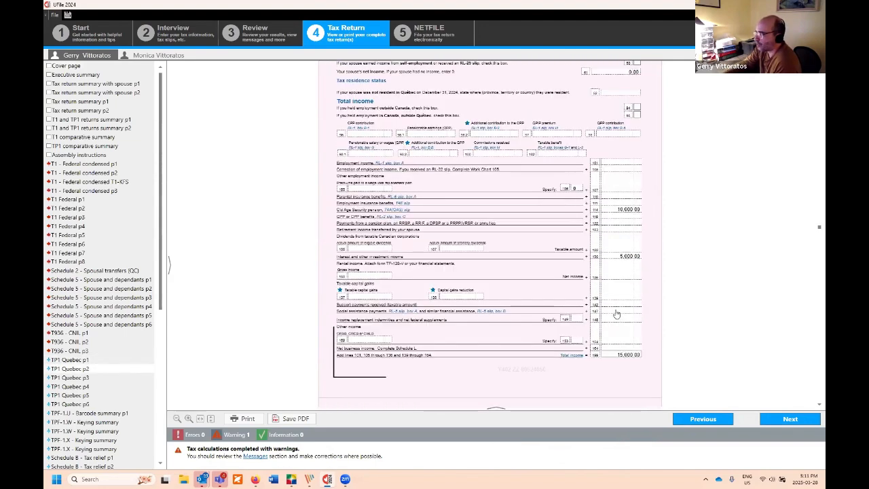
{"action": "scroll", "coordinate": [154, 343], "scroll_direction": "down", "scroll_amount": 10}
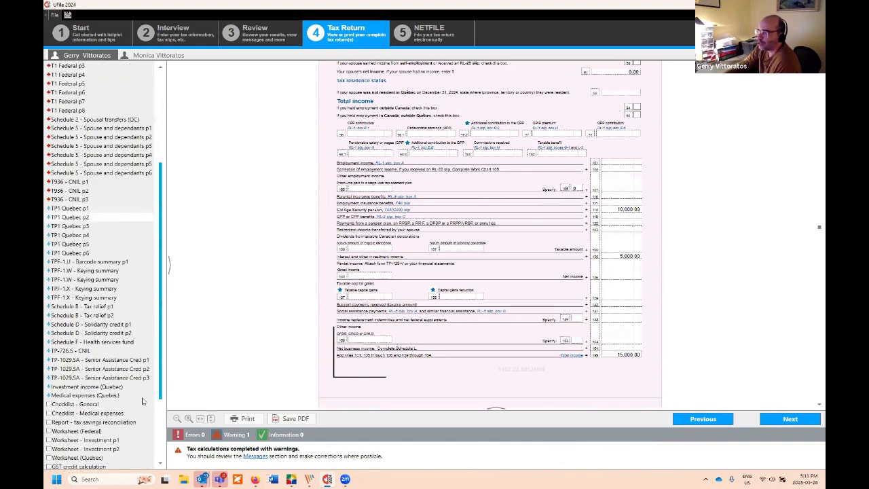
{"action": "scroll", "coordinate": [145, 231], "scroll_direction": "up", "scroll_amount": 10}
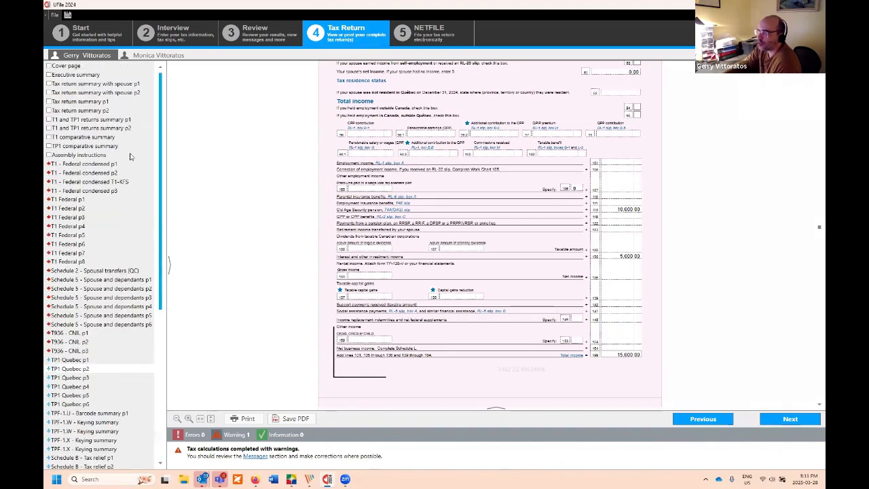
Step: Check both pages of the combined spouse summary, then scroll the Executive summary showing the $4,000 refund
{"action": "left_click", "coordinate": [85, 89]}
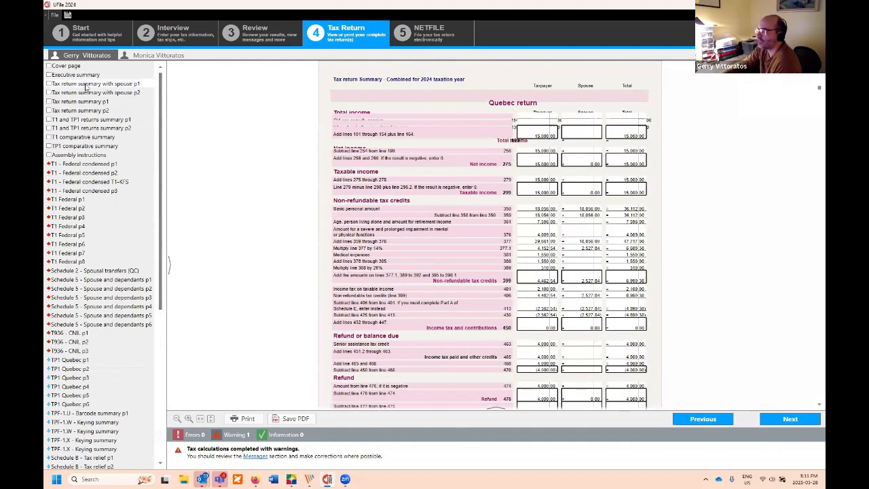
{"action": "left_click", "coordinate": [51, 80]}
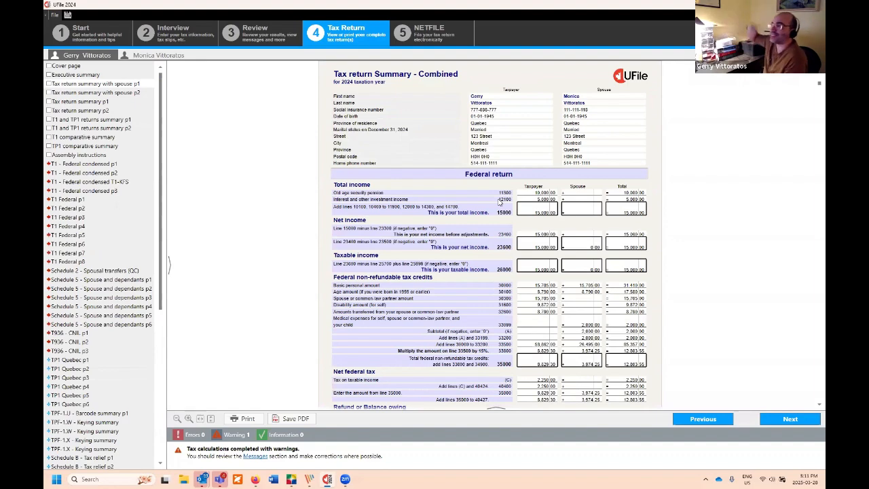
{"action": "scroll", "coordinate": [503, 148], "scroll_direction": "down", "scroll_amount": 2}
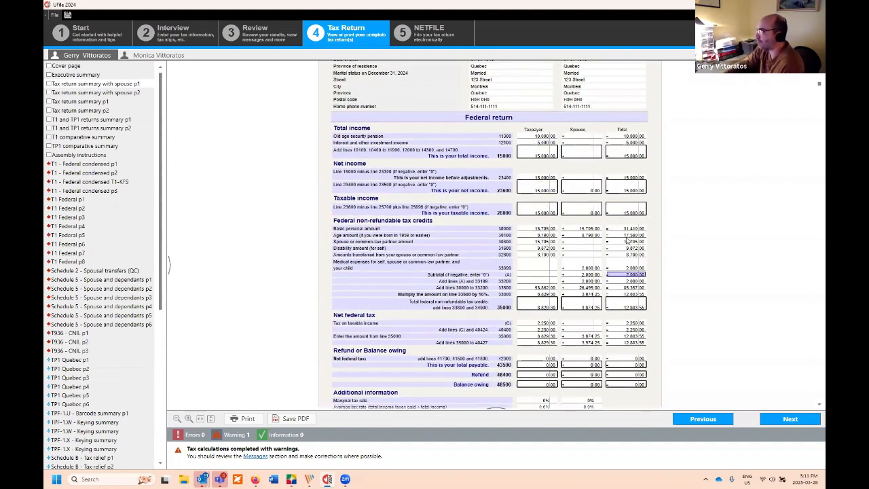
{"action": "scroll", "coordinate": [495, 177], "scroll_direction": "down", "scroll_amount": 3}
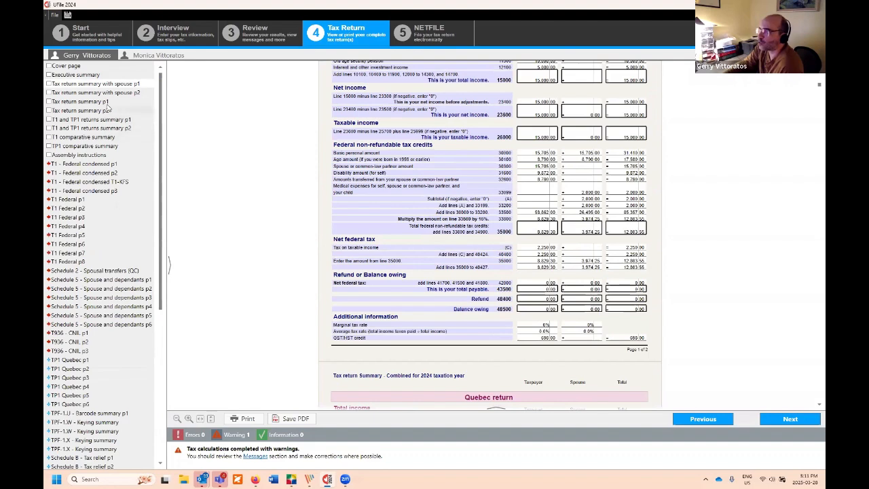
{"action": "left_click", "coordinate": [95, 76]}
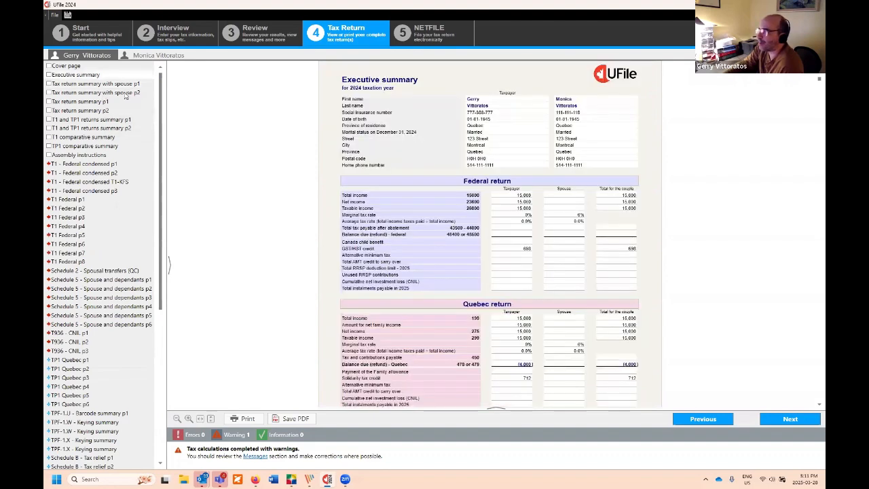
{"action": "scroll", "coordinate": [533, 307], "scroll_direction": "down", "scroll_amount": 2}
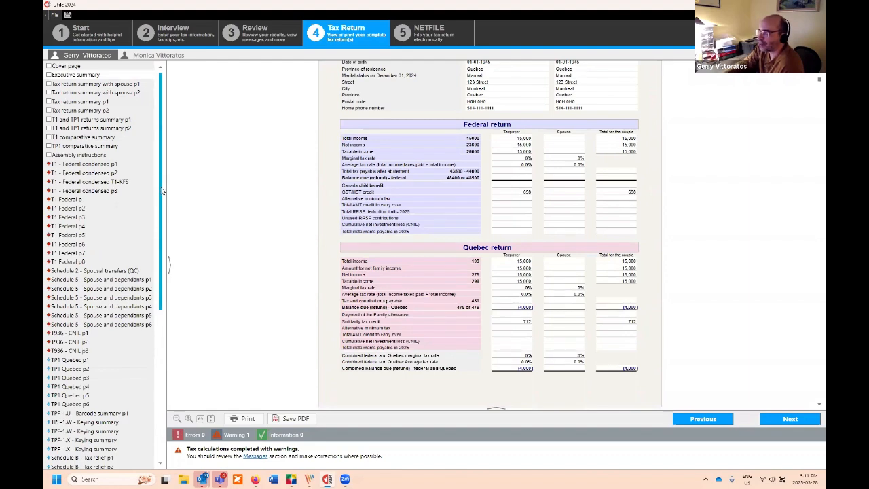
{"action": "left_click_drag", "start_coordinate": [161, 177], "coordinate": [155, 353]}
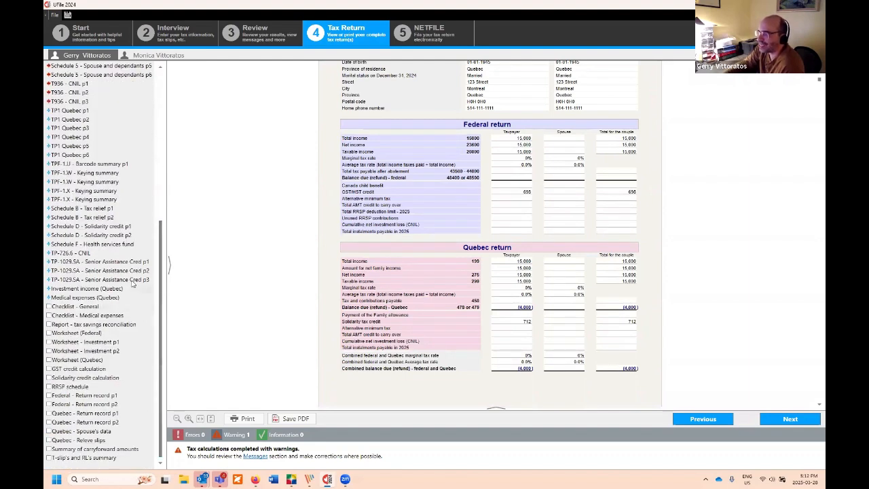
Step: Inspect the solidarity credit worksheet and the GST credit calculation of $698.00, paid $174.50 quarterly
{"action": "left_click", "coordinate": [109, 377]}
{"action": "scroll", "coordinate": [611, 238], "scroll_direction": "down", "scroll_amount": 3}
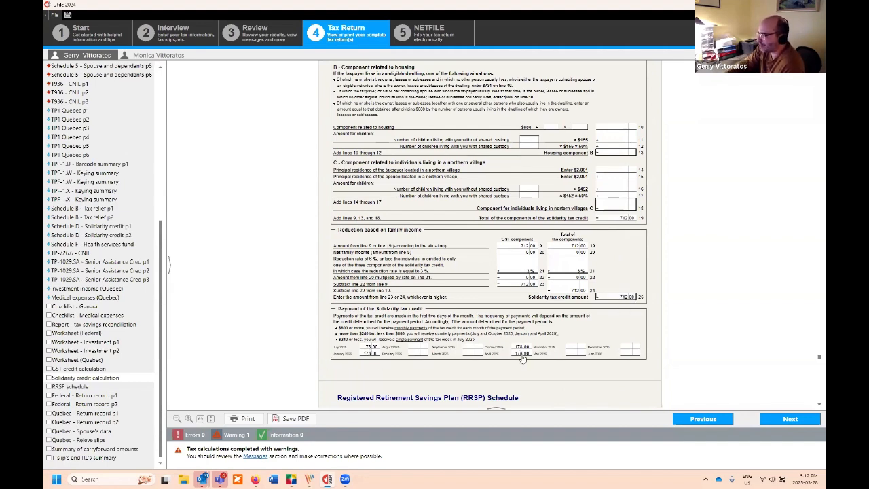
{"action": "left_click", "coordinate": [77, 369]}
{"action": "scroll", "coordinate": [528, 251], "scroll_direction": "down", "scroll_amount": 4}
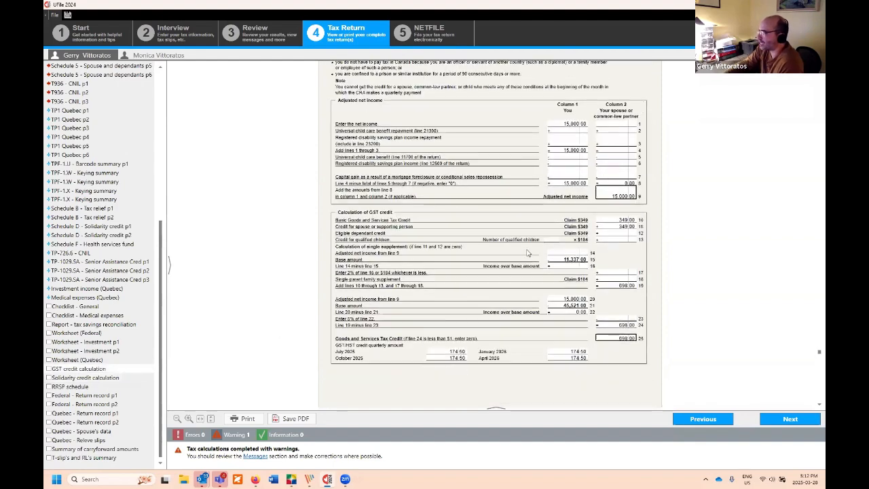
{"action": "scroll", "coordinate": [528, 251], "scroll_direction": "down", "scroll_amount": 1}
{"action": "scroll", "coordinate": [537, 185], "scroll_direction": "down", "scroll_amount": 3}
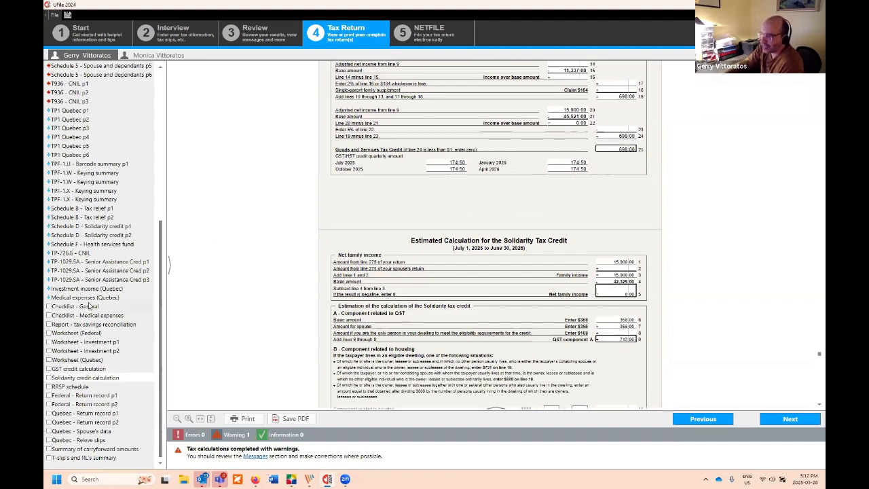
{"action": "scroll", "coordinate": [537, 221], "scroll_direction": "up", "scroll_amount": 1}
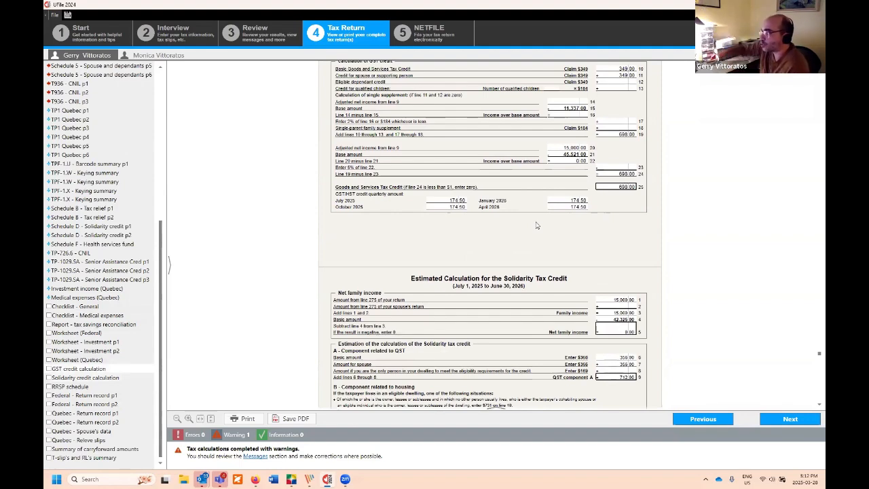
Step: Review TP-1 pages 2–4 down to non-refundable credits: $15,000.00 taxable income, $4,462.54 credits
{"action": "left_click", "coordinate": [83, 121]}
{"action": "scroll", "coordinate": [410, 231], "scroll_direction": "down", "scroll_amount": 1}
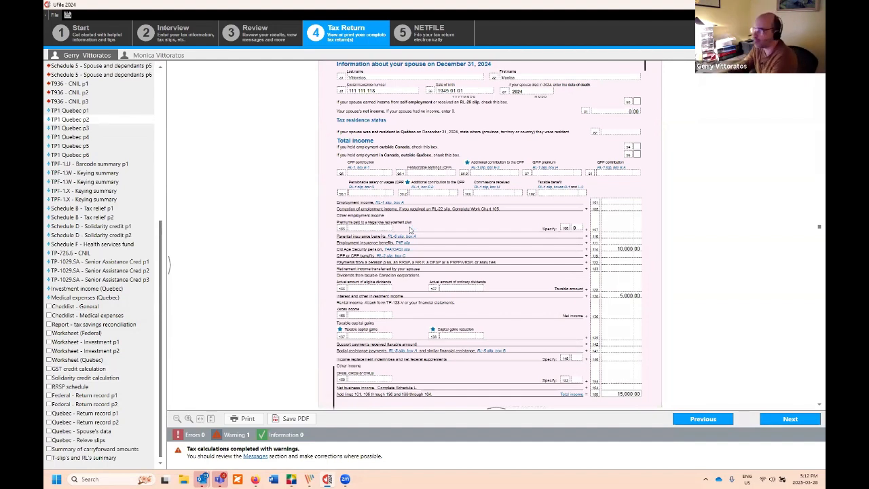
{"action": "scroll", "coordinate": [462, 224], "scroll_direction": "down", "scroll_amount": 3}
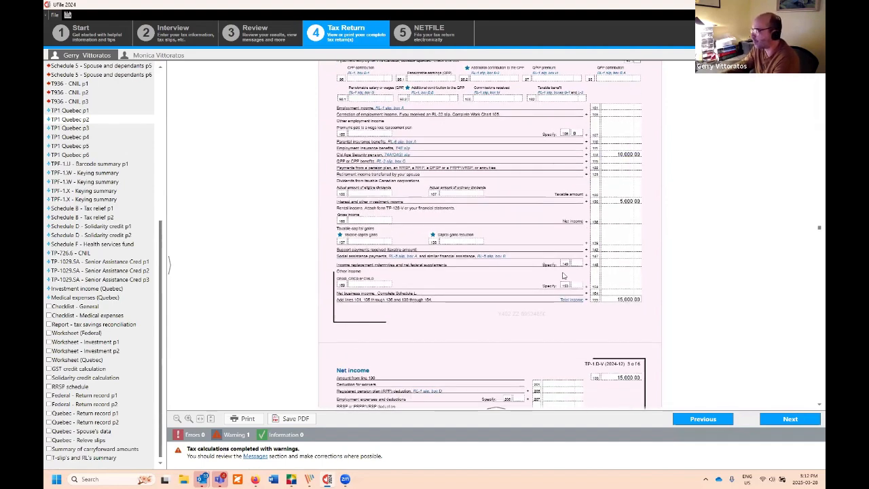
{"action": "scroll", "coordinate": [550, 259], "scroll_direction": "down", "scroll_amount": 5}
{"action": "scroll", "coordinate": [550, 259], "scroll_direction": "down", "scroll_amount": 5}
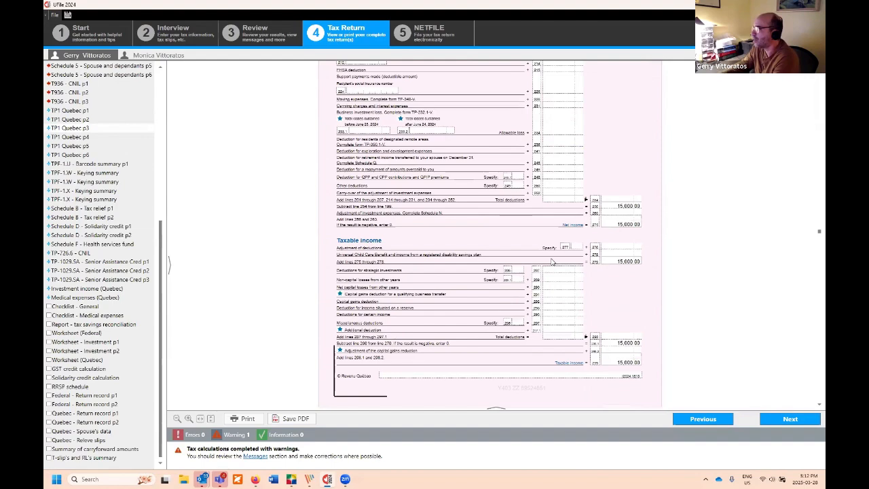
{"action": "scroll", "coordinate": [549, 258], "scroll_direction": "down", "scroll_amount": 2}
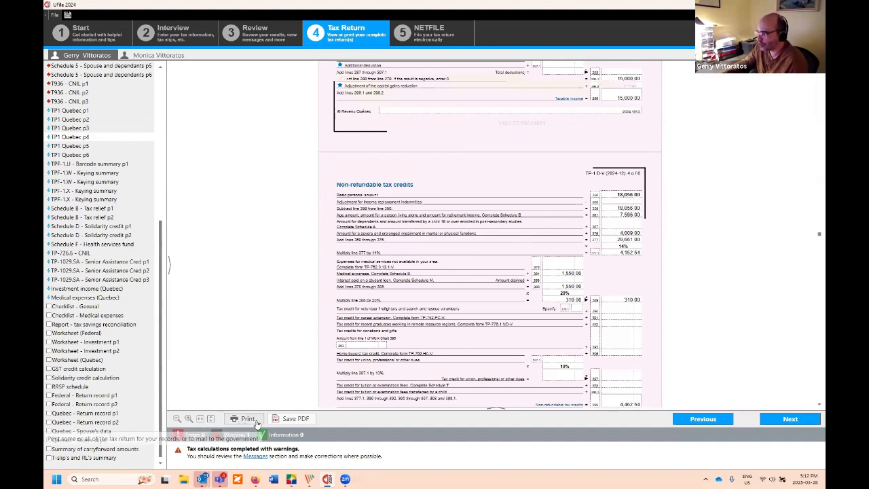
{"action": "left_click", "coordinate": [301, 422]}
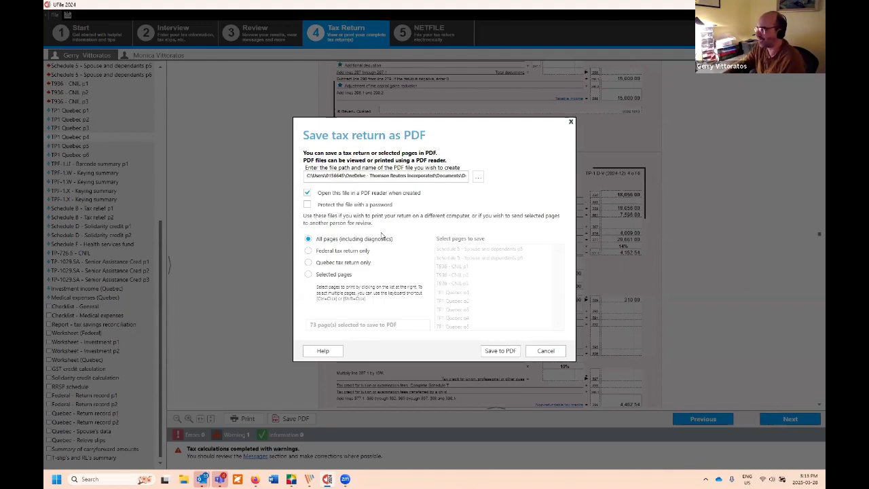
{"action": "left_click", "coordinate": [570, 122]}
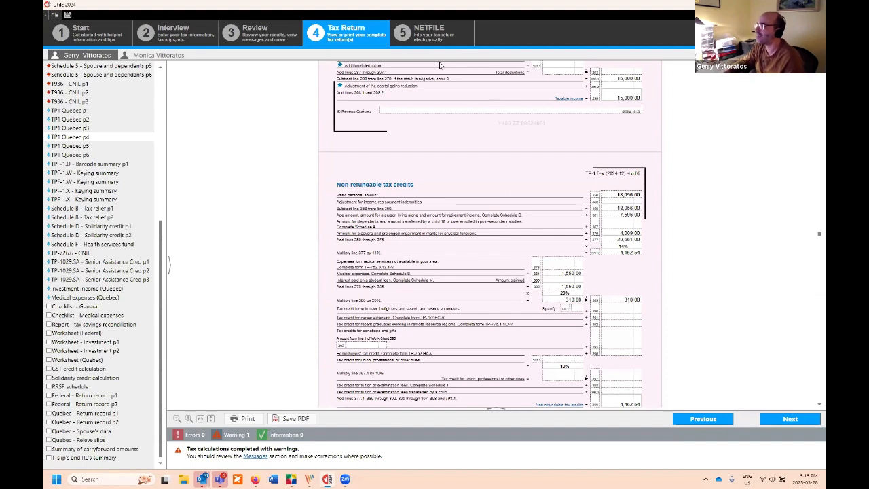
{"action": "left_click", "coordinate": [432, 39]}
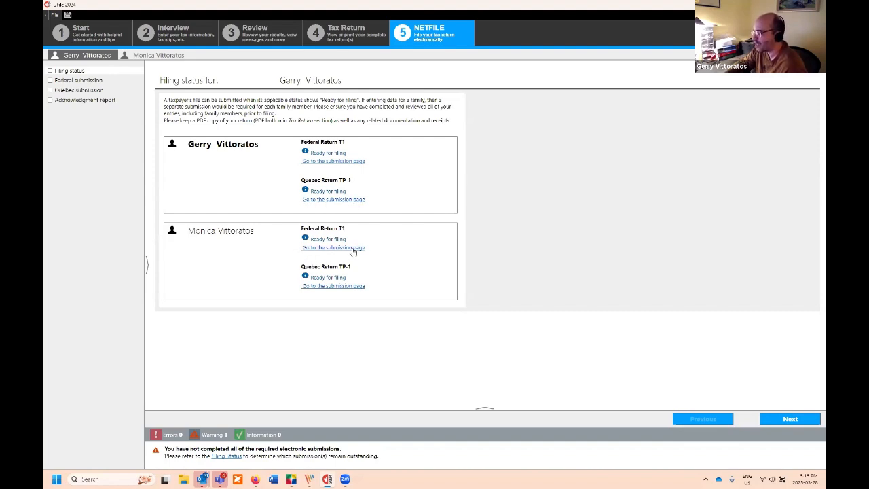
Step: Check the Acknowledgment report, then return to the Review step's $4,000.00 refund overview
{"action": "left_click", "coordinate": [100, 101]}
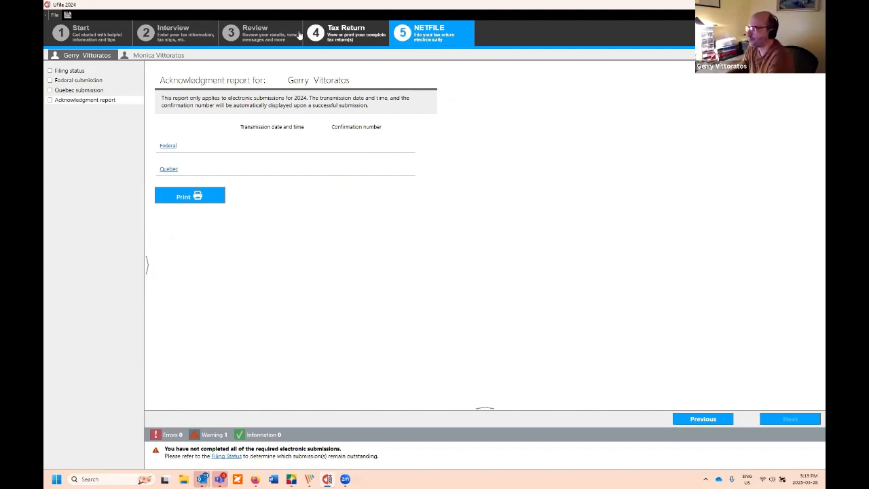
{"action": "left_click", "coordinate": [271, 31]}
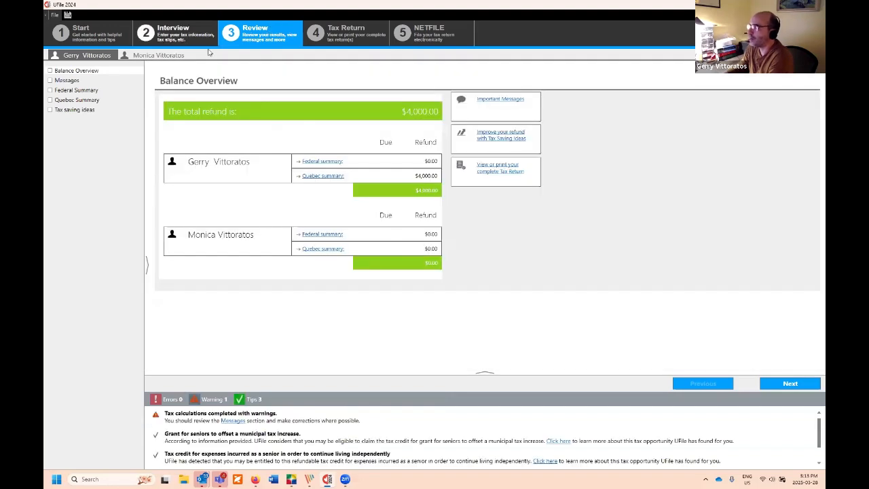
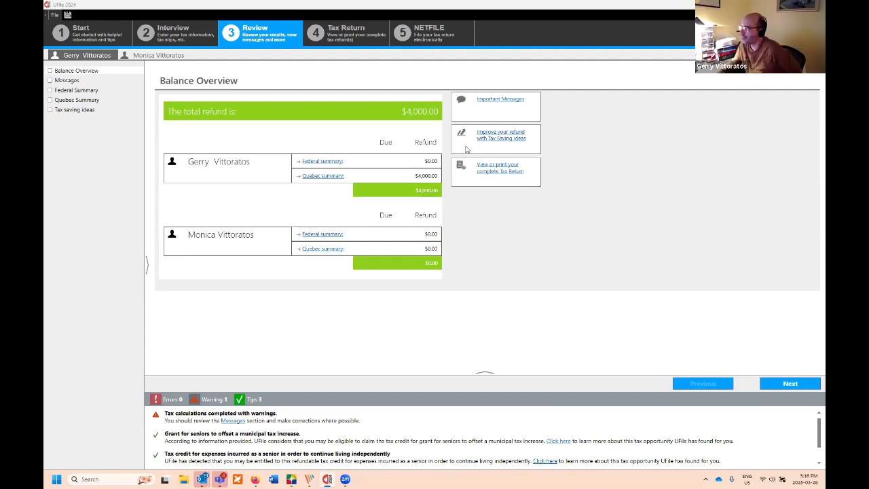
Step: Switch from the Review step back to the Interview setup page
{"action": "left_click", "coordinate": [175, 41]}
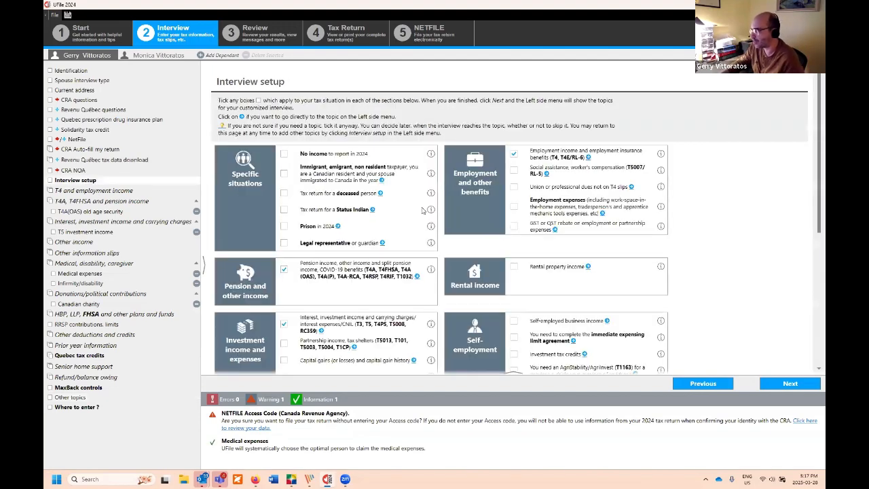
Step: Scroll Interview setup down to the Other topics and Carryforward sections
{"action": "scroll", "coordinate": [422, 211], "scroll_direction": "down", "scroll_amount": 5}
{"action": "scroll", "coordinate": [421, 214], "scroll_direction": "down", "scroll_amount": 2}
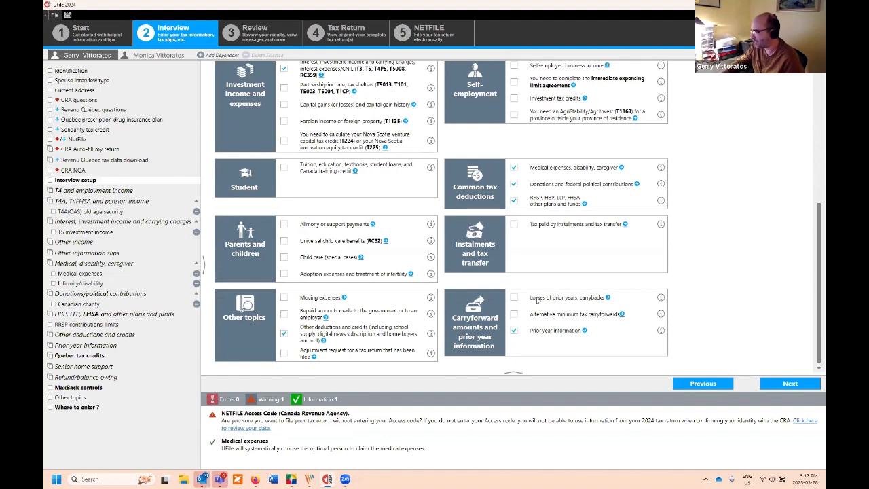
Step: Include 'Losses of prior years, carrybacks' and add a Net capital losses of other years page
{"action": "left_click", "coordinate": [515, 298]}
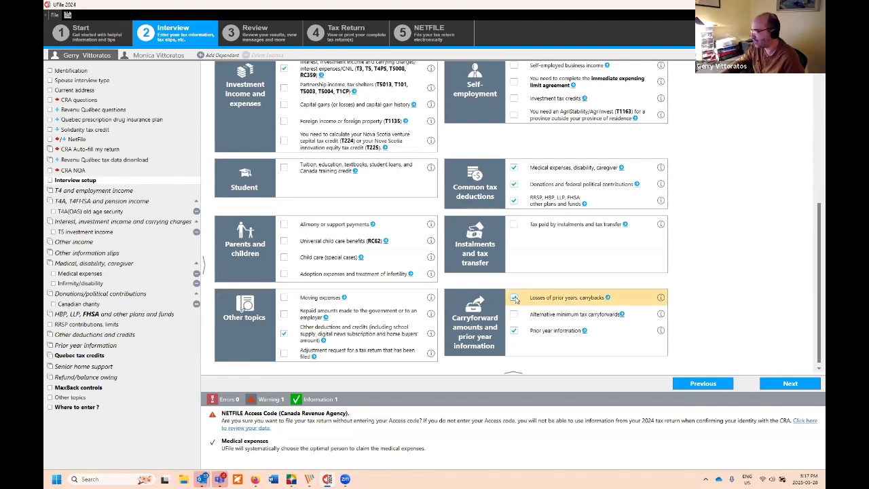
{"action": "left_click", "coordinate": [785, 383]}
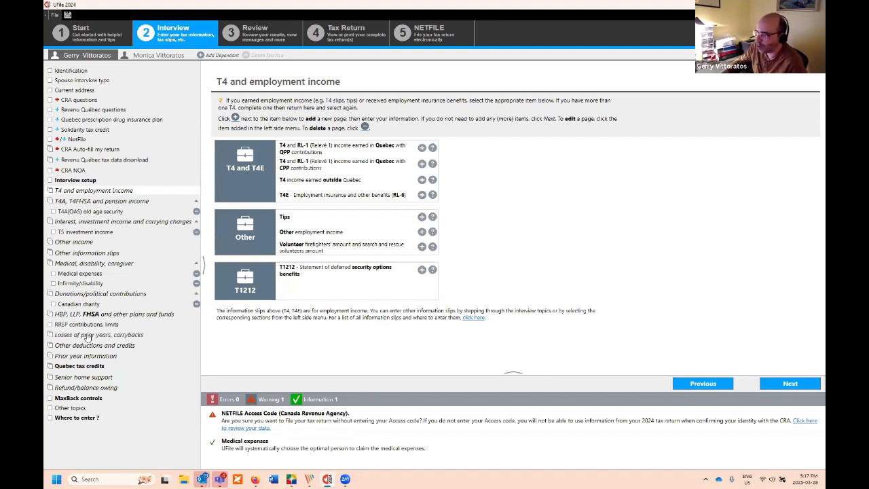
{"action": "left_click", "coordinate": [139, 335]}
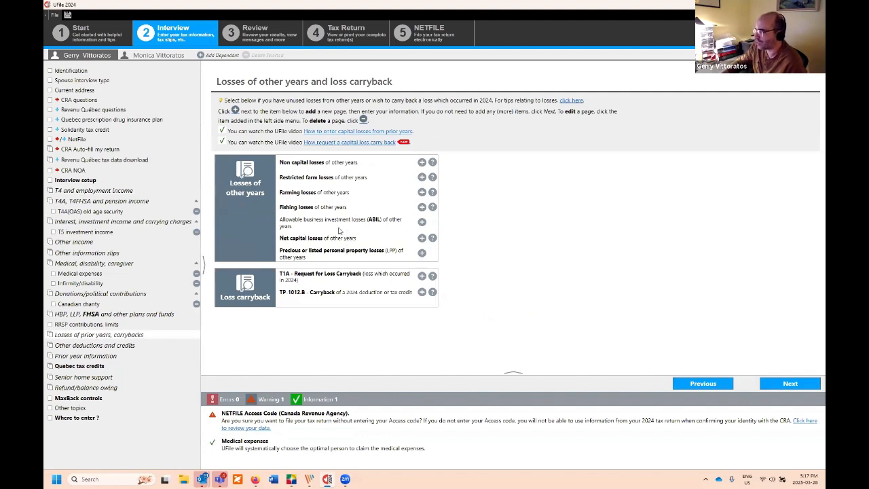
{"action": "left_click", "coordinate": [421, 239]}
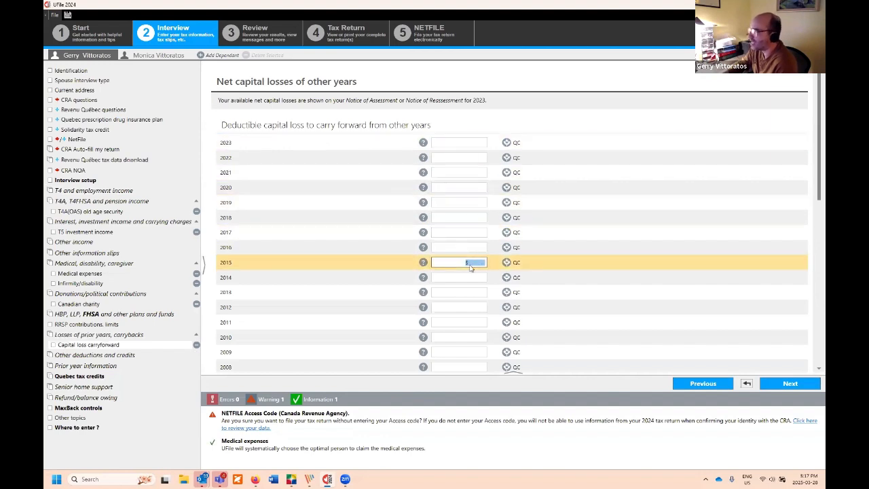
Step: Enter the 2019 net capital loss carryforward, then bring up the full Tax Return view
{"action": "left_click", "coordinate": [457, 143]}
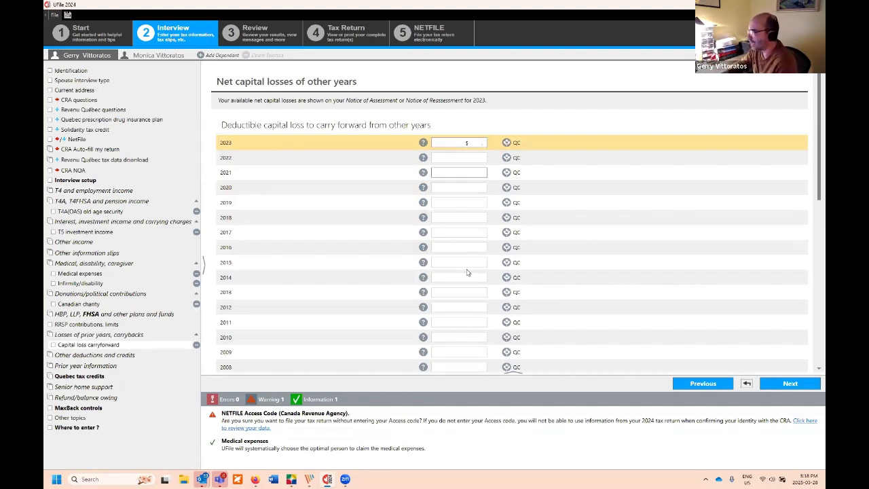
{"action": "left_click", "coordinate": [480, 205]}
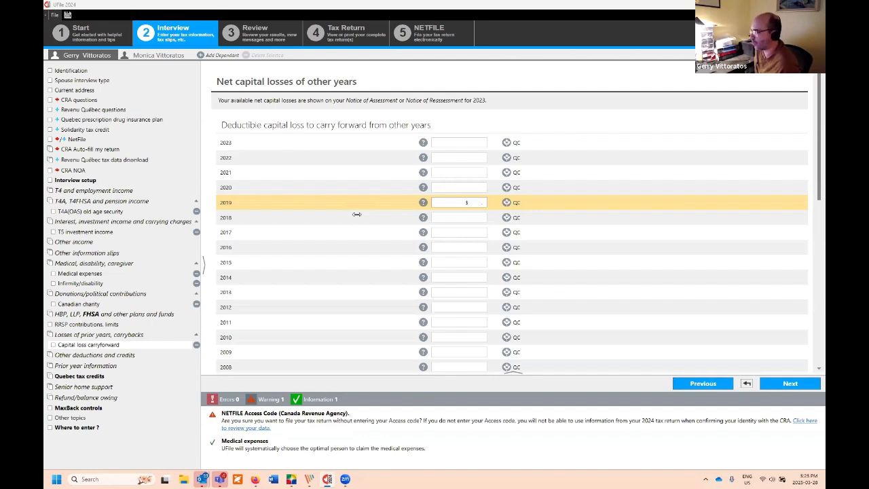
{"action": "left_click", "coordinate": [249, 23]}
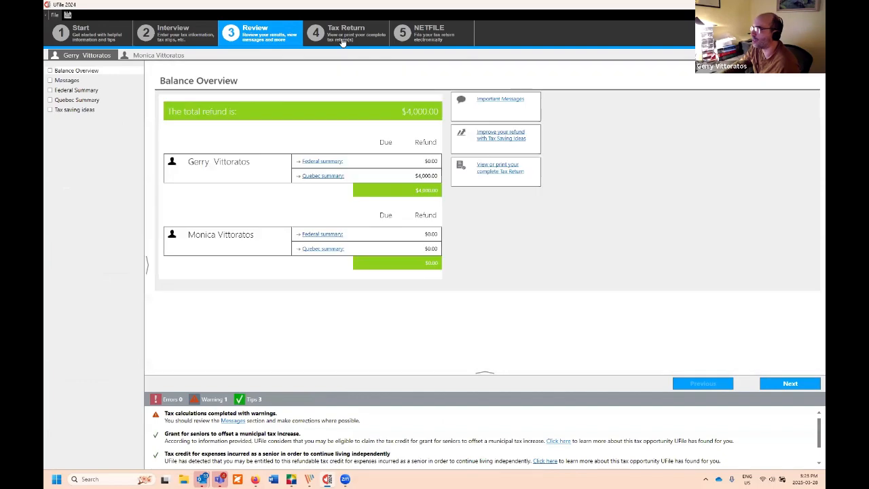
{"action": "left_click", "coordinate": [328, 42]}
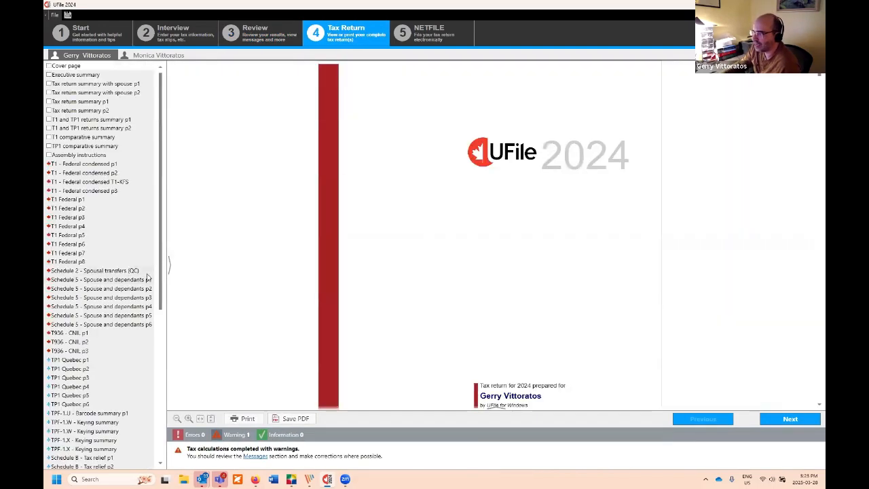
Step: Display the Solidarity credit calculation form and check the line 3 family income
{"action": "scroll", "coordinate": [158, 376], "scroll_direction": "down", "scroll_amount": 9}
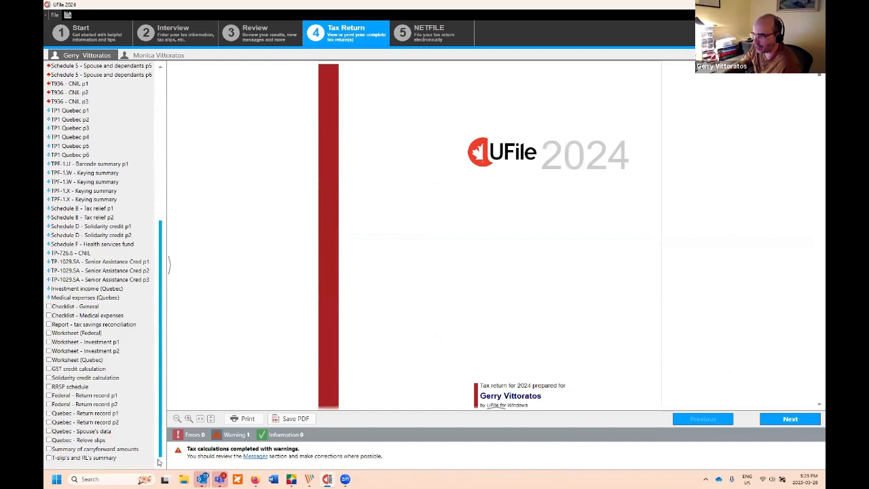
{"action": "left_click", "coordinate": [102, 378]}
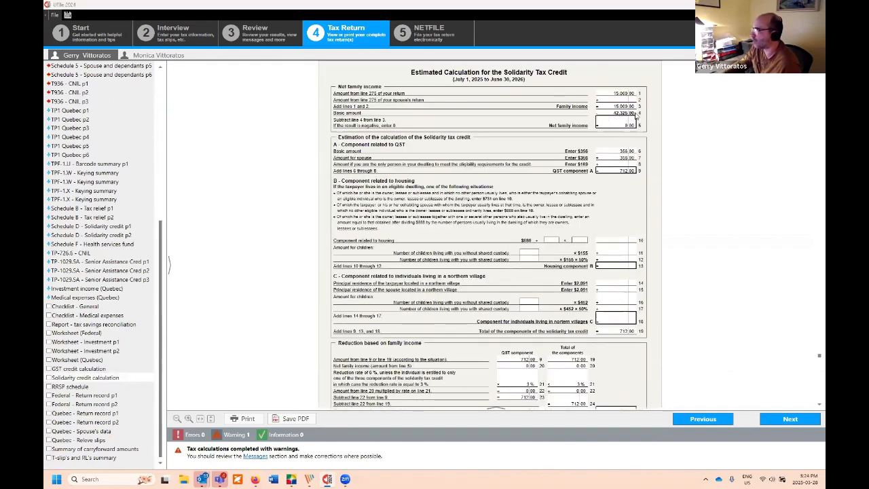
{"action": "left_click", "coordinate": [620, 108]}
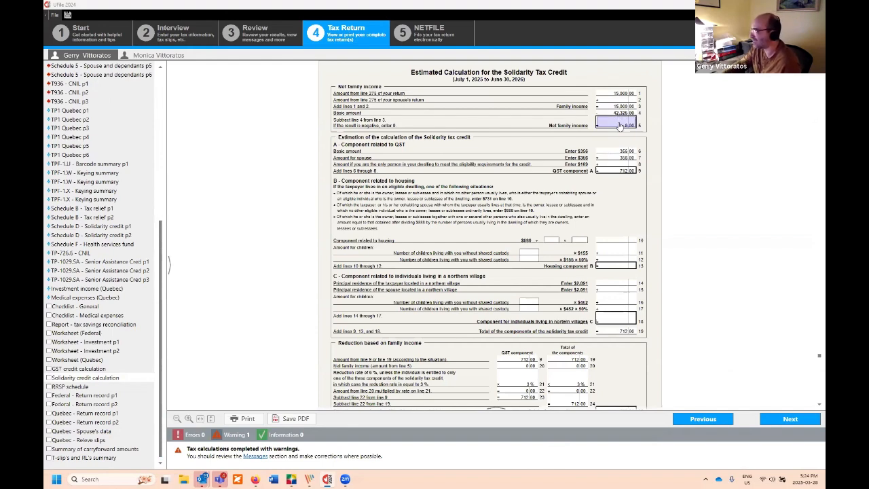
{"action": "scroll", "coordinate": [590, 139], "scroll_direction": "down", "scroll_amount": 2}
{"action": "scroll", "coordinate": [584, 149], "scroll_direction": "up", "scroll_amount": 1}
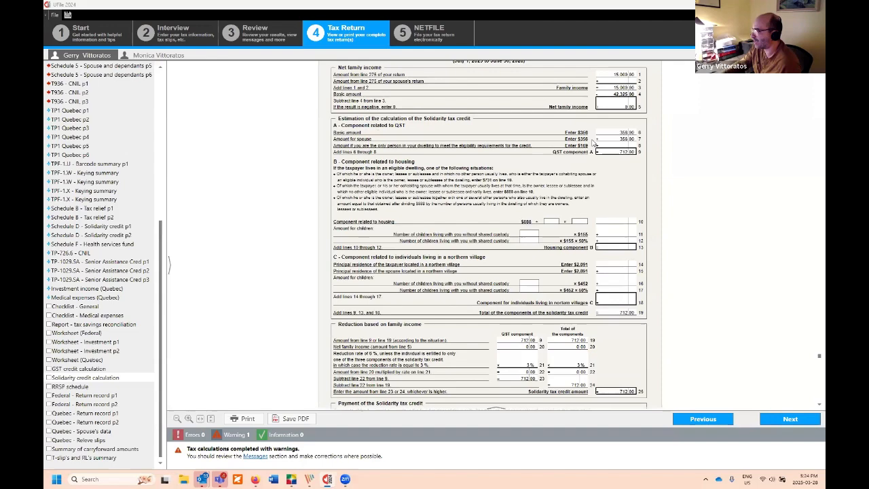
{"action": "scroll", "coordinate": [550, 197], "scroll_direction": "down", "scroll_amount": 3}
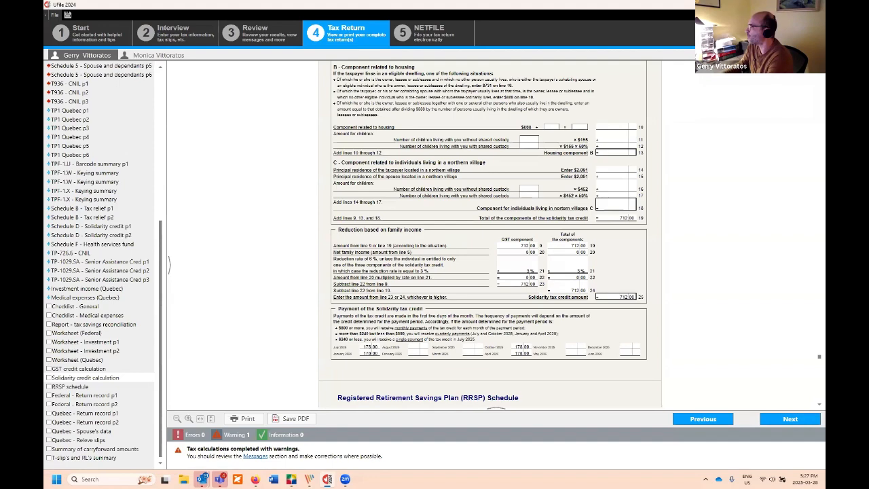
Step: Open the Support assistant from the Help menu
{"action": "left_click", "coordinate": [754, 32]}
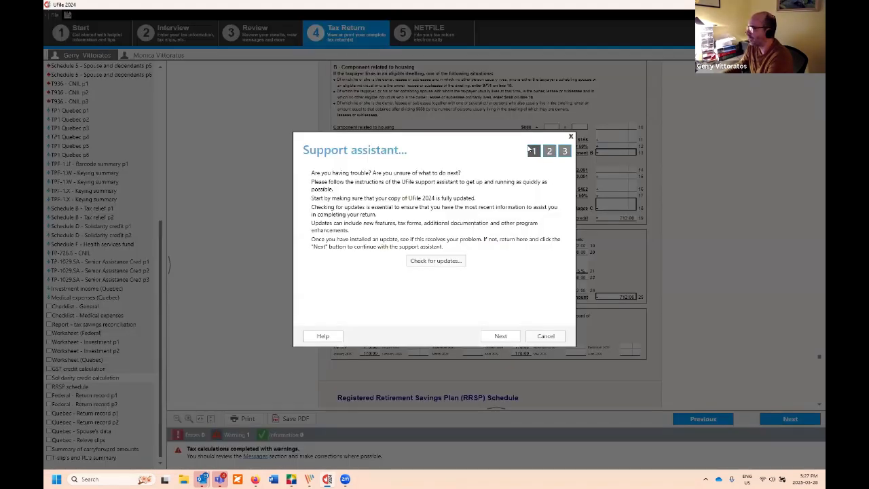
Step: Reach the support request form, pick the 'Where do I enter...?' category, then close it
{"action": "left_click", "coordinate": [503, 336]}
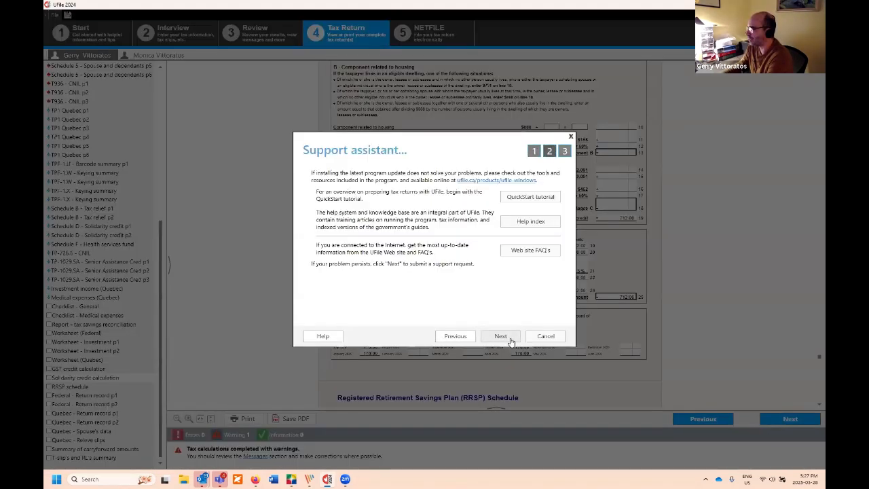
{"action": "left_click", "coordinate": [510, 340]}
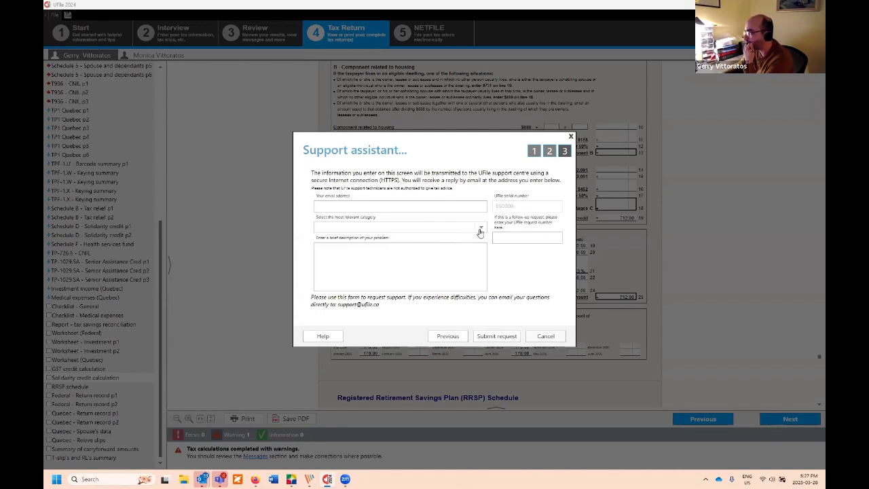
{"action": "left_click", "coordinate": [480, 228]}
{"action": "left_click", "coordinate": [422, 248]}
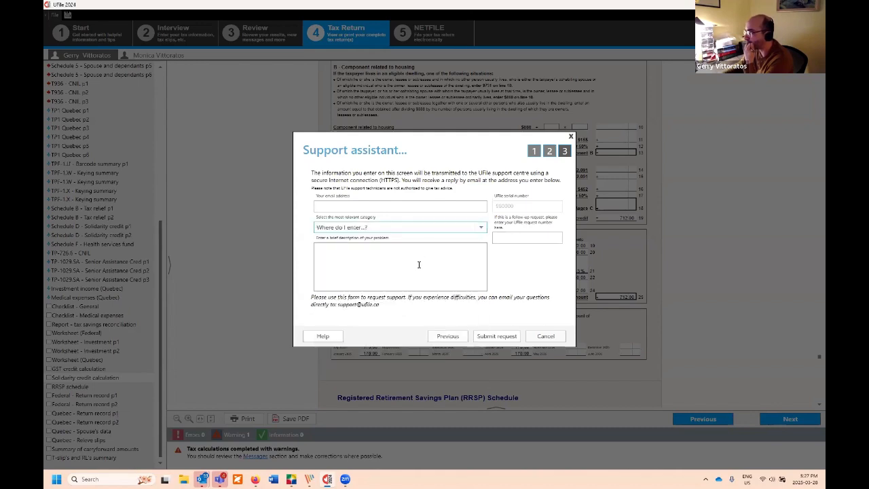
{"action": "left_click", "coordinate": [419, 264]}
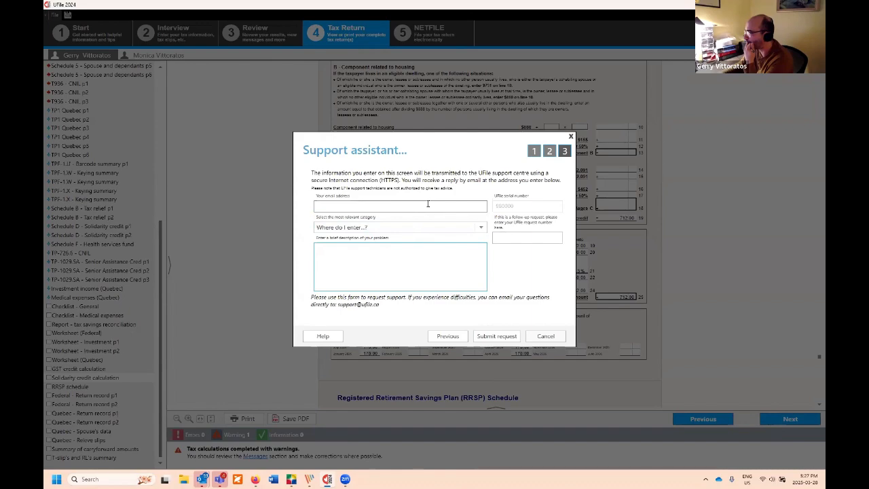
{"action": "left_click", "coordinate": [571, 138]}
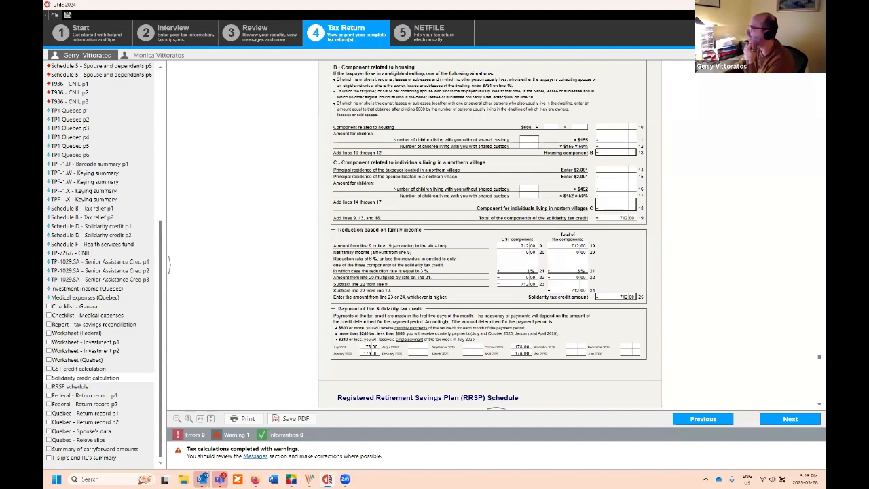
Step: Reopen the Support assistant's request form and fill in the contact e-mail address
{"action": "left_click", "coordinate": [750, 38]}
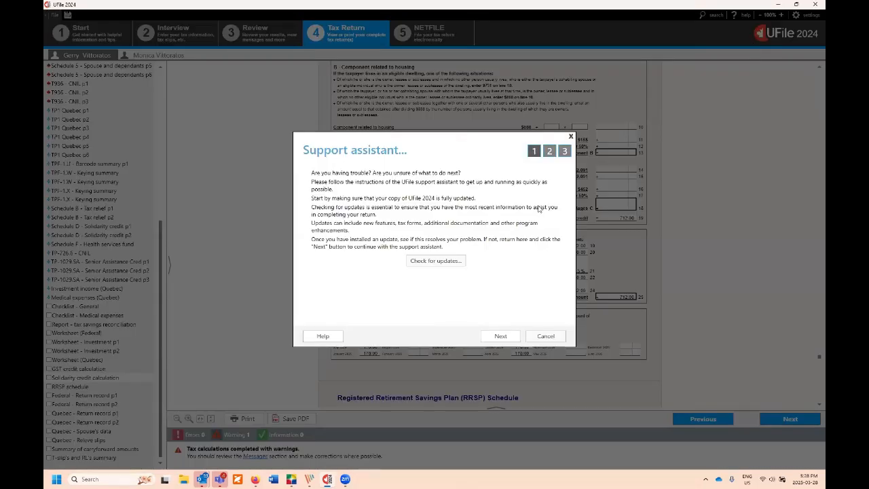
{"action": "left_click", "coordinate": [502, 336]}
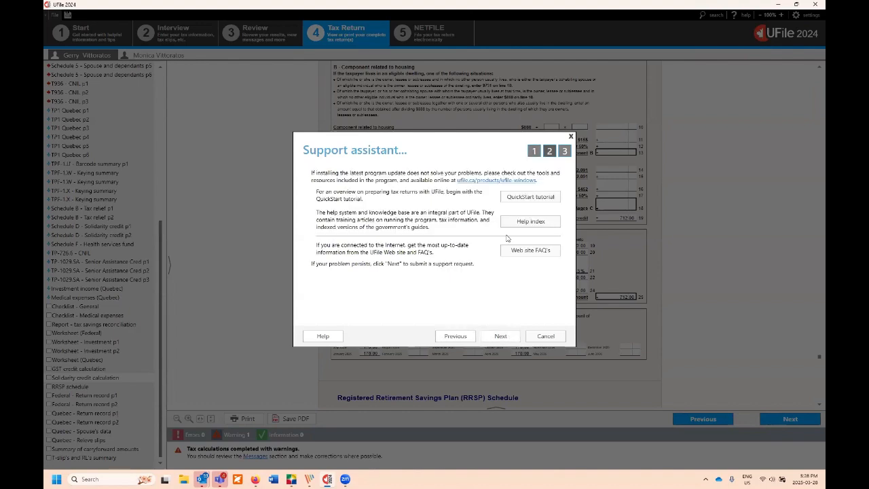
{"action": "left_click", "coordinate": [500, 337]}
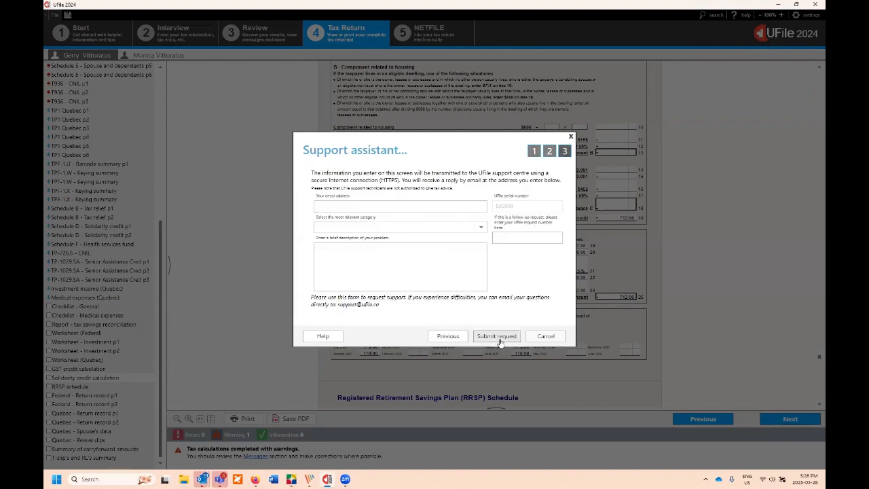
{"action": "left_click", "coordinate": [403, 204]}
{"action": "type", "text": "rgitreb"}
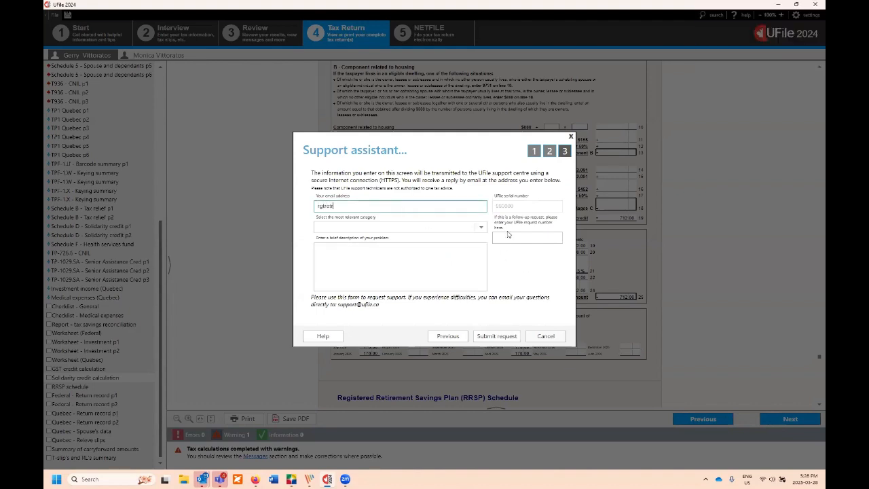
{"action": "left_click", "coordinate": [518, 206]}
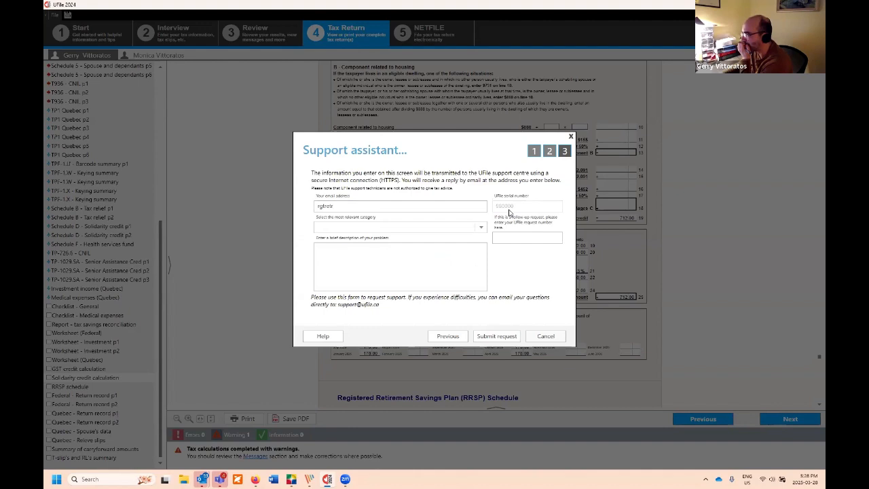
Step: Add a problem description, category 'Where do I enter...?' and follow-up request number, then close unsent
{"action": "left_click", "coordinate": [464, 257]}
{"action": "type", "text": ",mmmmm mmmmmmmm"}
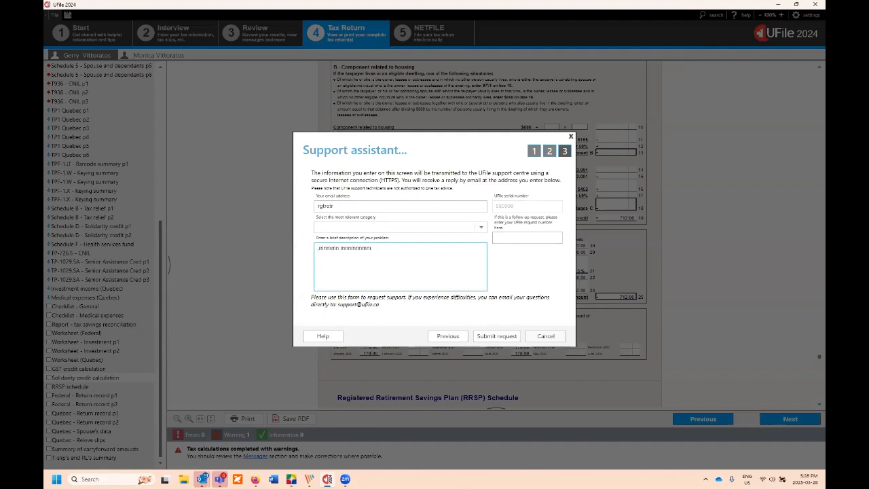
{"action": "left_click", "coordinate": [427, 227]}
{"action": "left_click", "coordinate": [427, 250]}
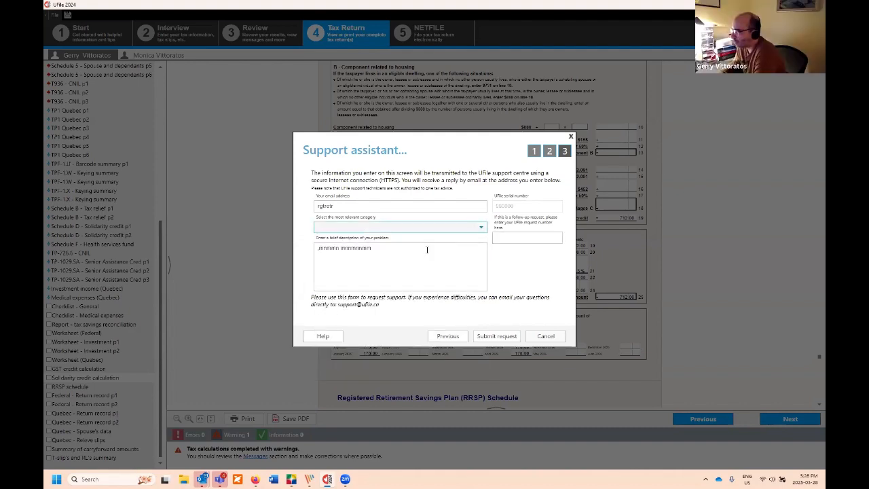
{"action": "left_click", "coordinate": [510, 241]}
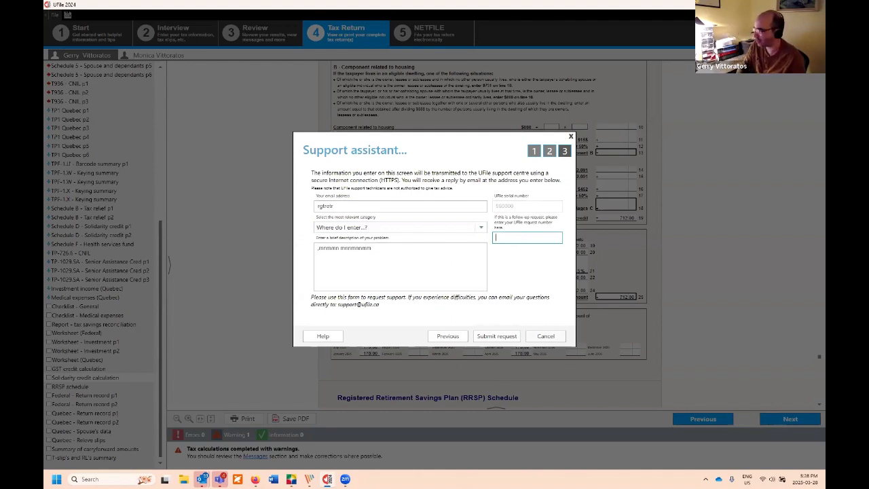
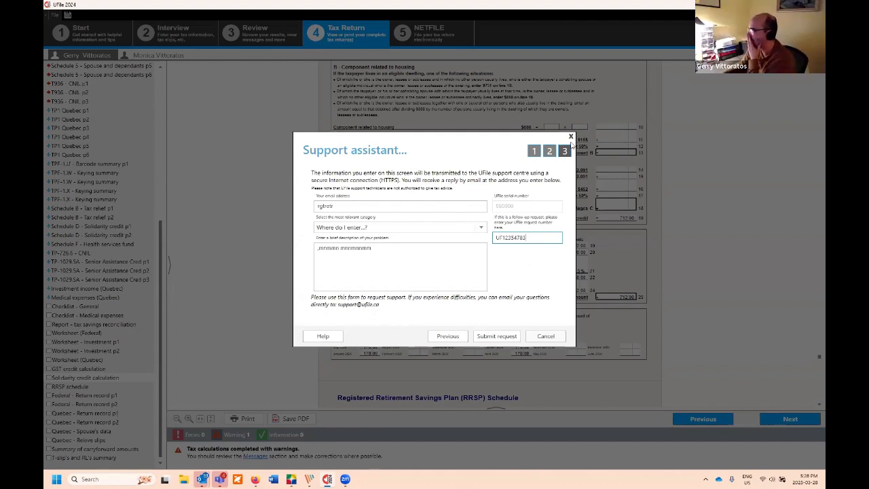
{"action": "left_click", "coordinate": [571, 137]}
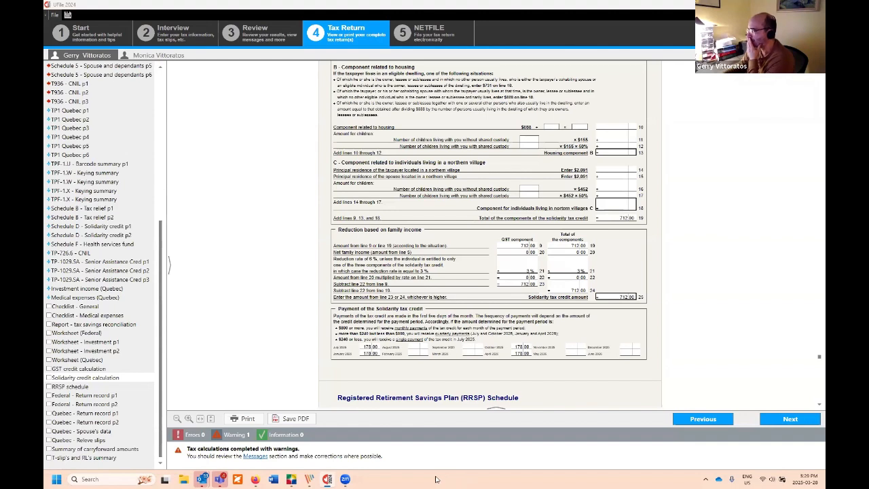
Step: Open a new Firefox window from the taskbar icon's menu
{"action": "right_click", "coordinate": [257, 479]}
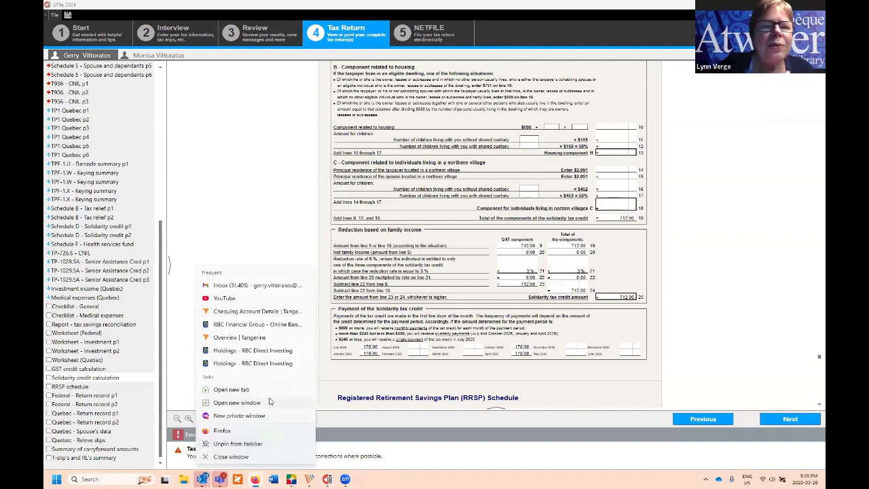
{"action": "left_click", "coordinate": [316, 397]}
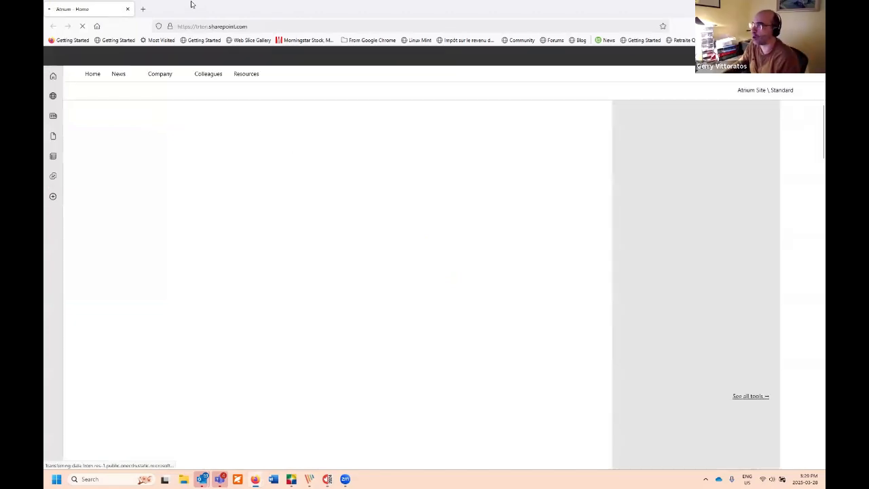
Step: Load the ufile.ca homepage in a new Firefox tab
{"action": "key", "text": "ctrl+t"}
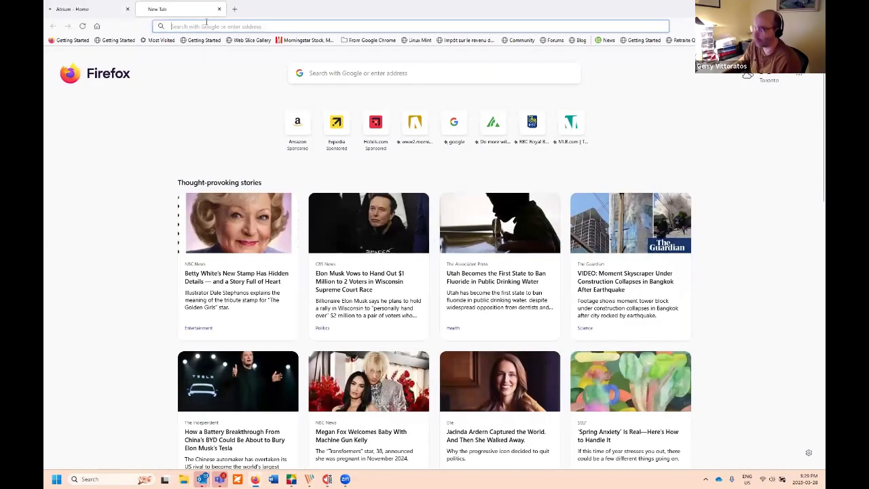
{"action": "type", "text": "ur"}
{"action": "type", "text": "ile.ca/"}
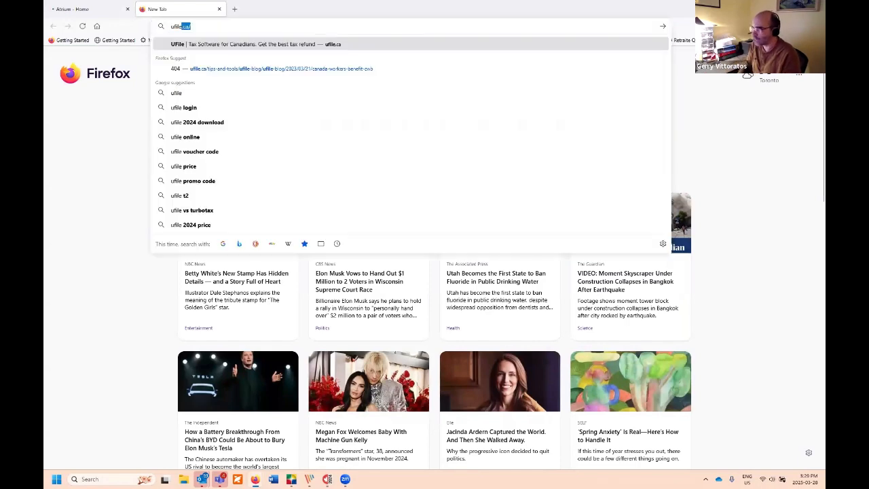
{"action": "key", "text": "Return"}
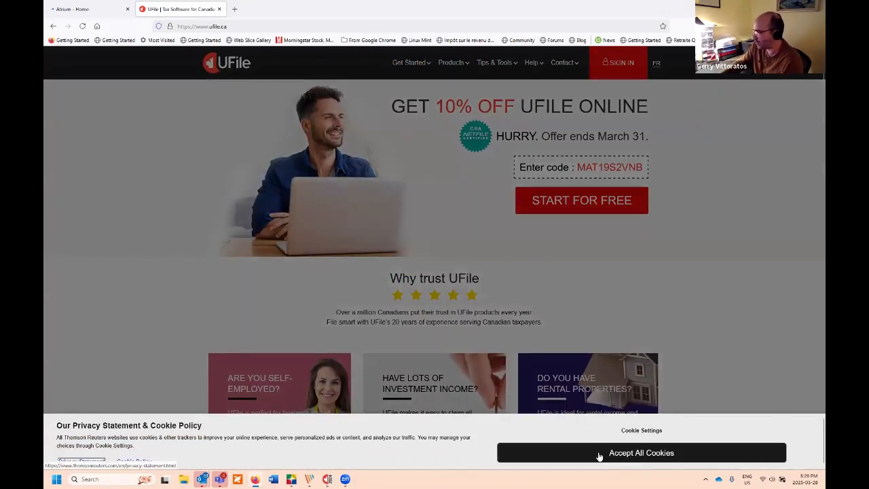
Step: Accept all cookies and go to Products > UFile ONLINE
{"action": "left_click", "coordinate": [598, 453]}
{"action": "mouse_move", "coordinate": [453, 68]}
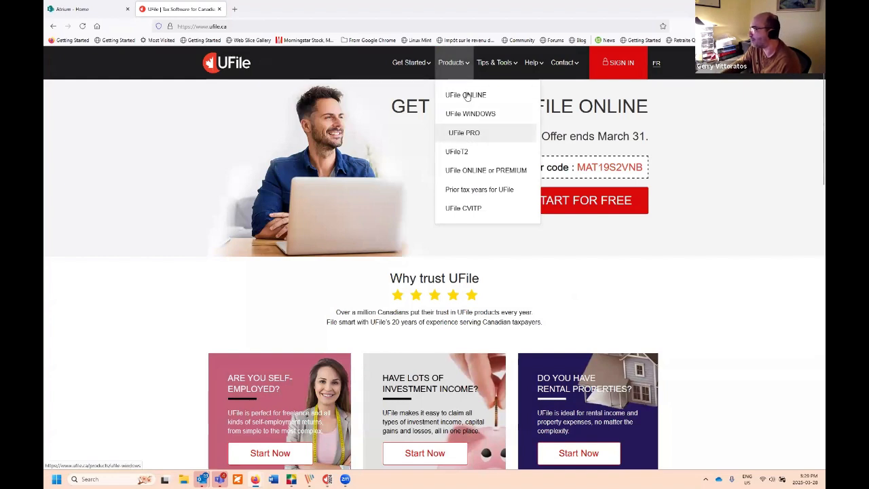
{"action": "left_click", "coordinate": [472, 97]}
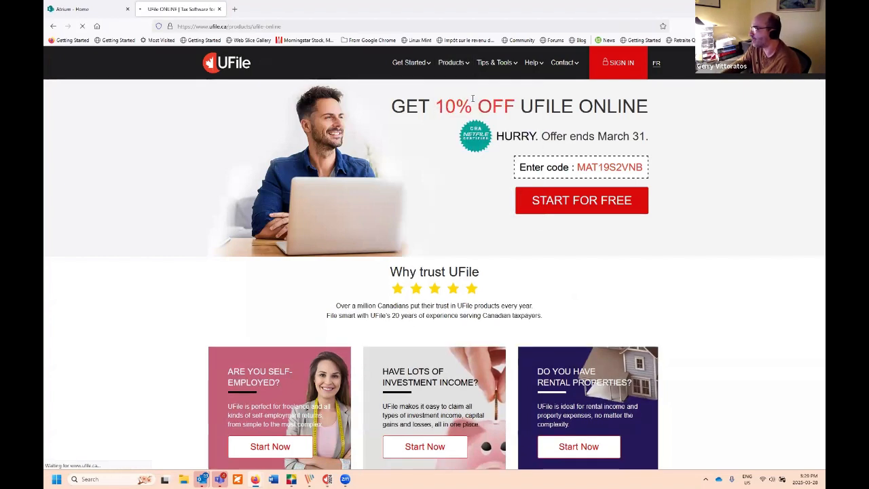
{"action": "mouse_move", "coordinate": [451, 68]}
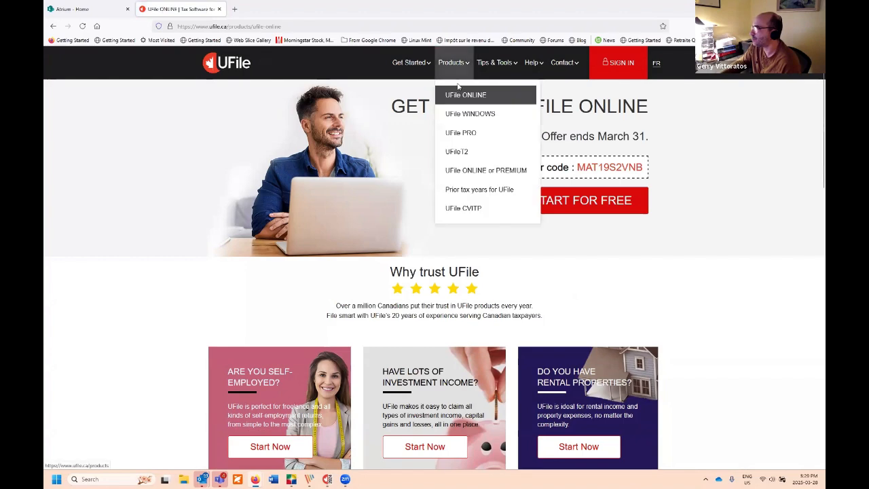
{"action": "left_click", "coordinate": [466, 96]}
Step: Scroll through the UFile ONLINE page's 10% off offer and features
{"action": "scroll", "coordinate": [445, 173], "scroll_direction": "down", "scroll_amount": 3}
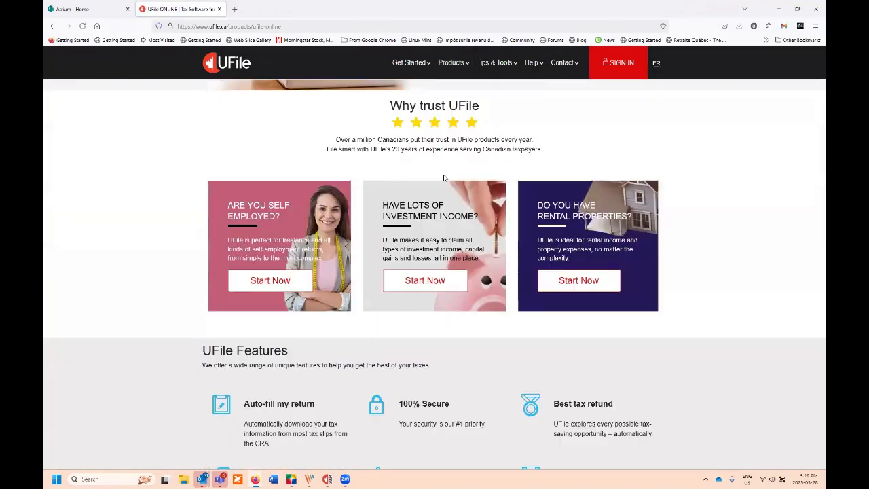
{"action": "scroll", "coordinate": [444, 177], "scroll_direction": "up", "scroll_amount": 2}
{"action": "scroll", "coordinate": [443, 175], "scroll_direction": "down", "scroll_amount": 5}
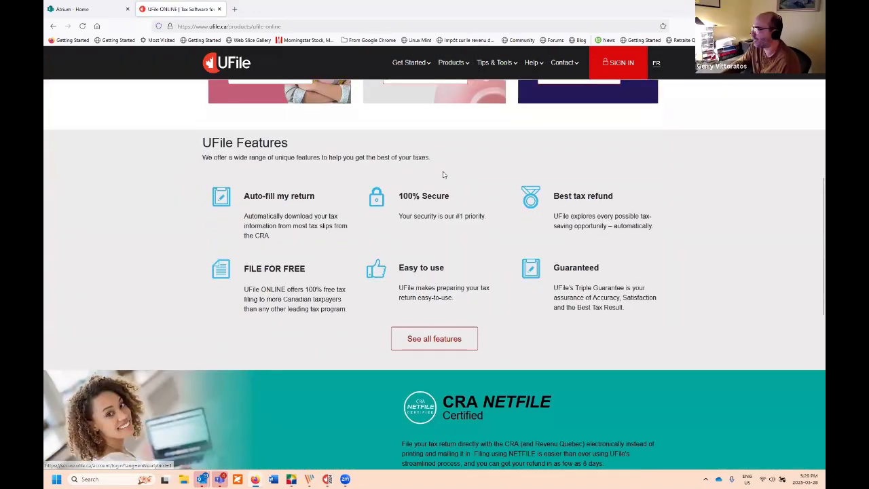
{"action": "scroll", "coordinate": [443, 175], "scroll_direction": "up", "scroll_amount": 1}
{"action": "scroll", "coordinate": [443, 174], "scroll_direction": "down", "scroll_amount": 1}
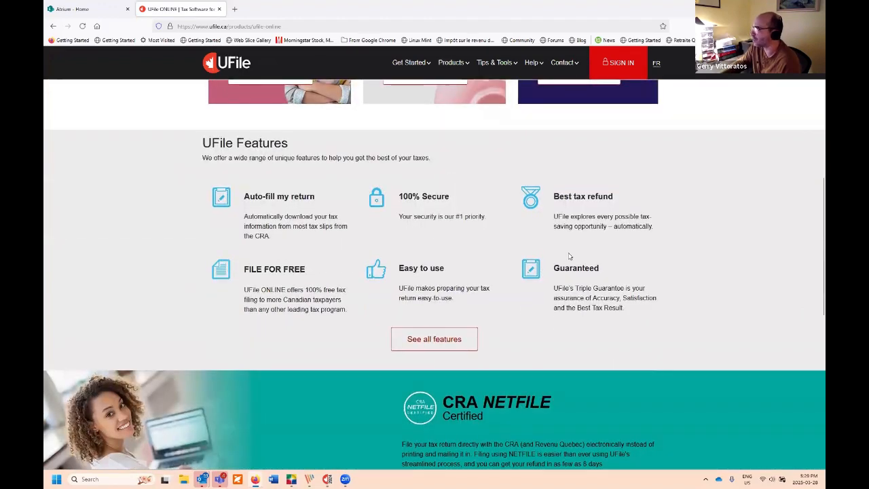
{"action": "scroll", "coordinate": [563, 252], "scroll_direction": "up", "scroll_amount": 6}
{"action": "scroll", "coordinate": [553, 254], "scroll_direction": "down", "scroll_amount": 3}
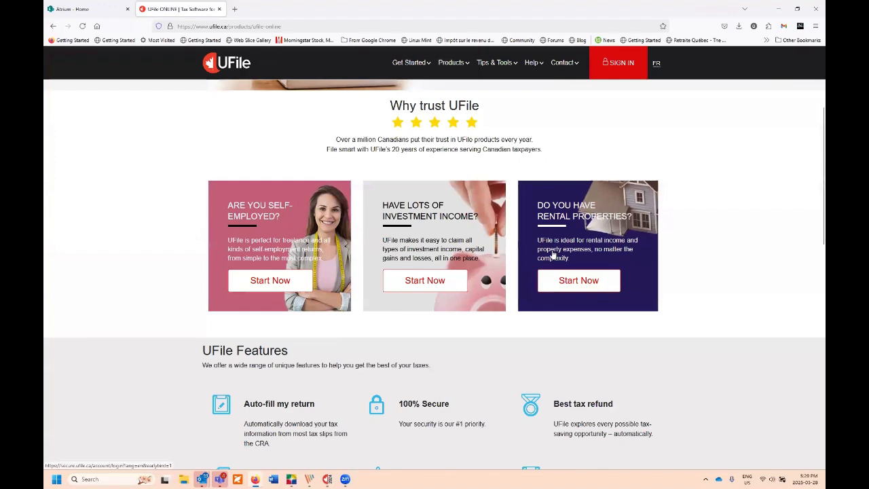
{"action": "scroll", "coordinate": [554, 255], "scroll_direction": "down", "scroll_amount": 3}
{"action": "scroll", "coordinate": [557, 248], "scroll_direction": "up", "scroll_amount": 6}
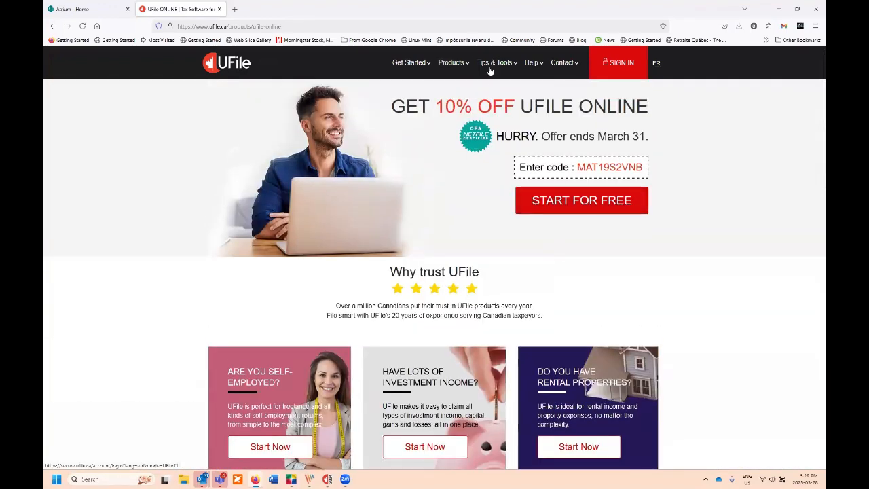
Step: Open the File for free page and jump to its 'family income under $20,000' section
{"action": "mouse_move", "coordinate": [489, 68]}
{"action": "left_click", "coordinate": [499, 96]}
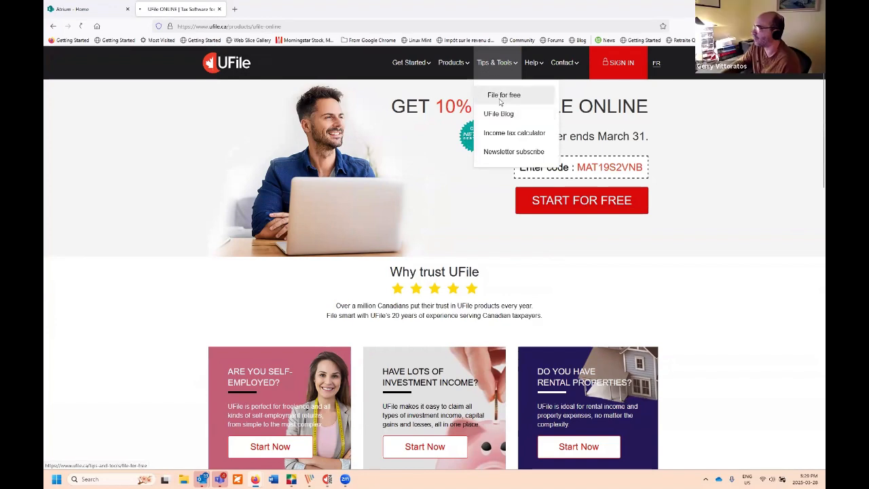
{"action": "scroll", "coordinate": [436, 239], "scroll_direction": "down", "scroll_amount": 4}
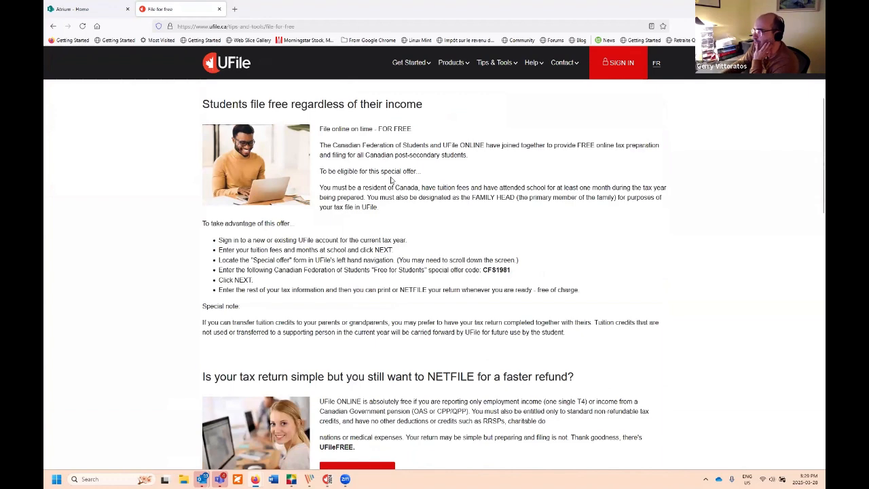
{"action": "scroll", "coordinate": [349, 248], "scroll_direction": "down", "scroll_amount": 5}
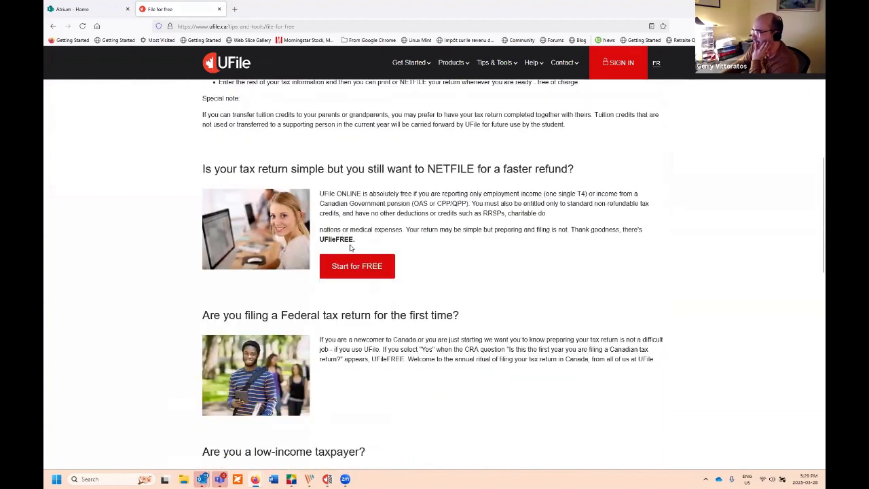
{"action": "scroll", "coordinate": [350, 248], "scroll_direction": "up", "scroll_amount": 7}
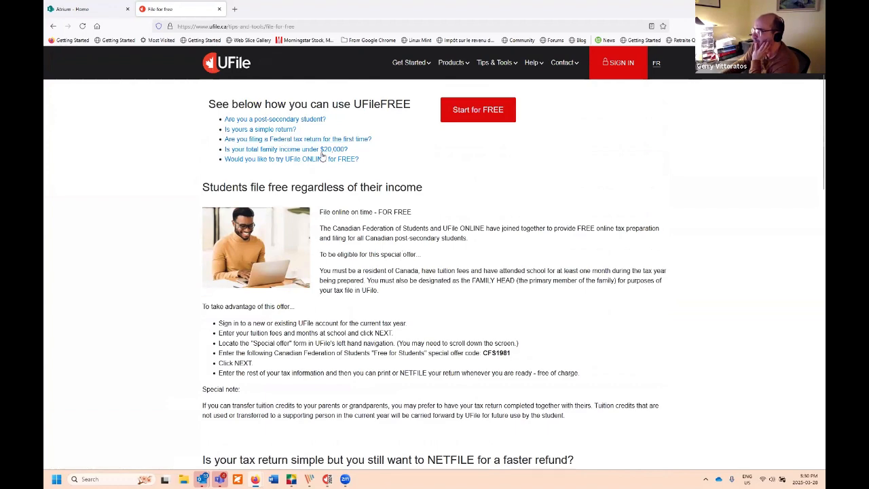
{"action": "left_click", "coordinate": [324, 153]}
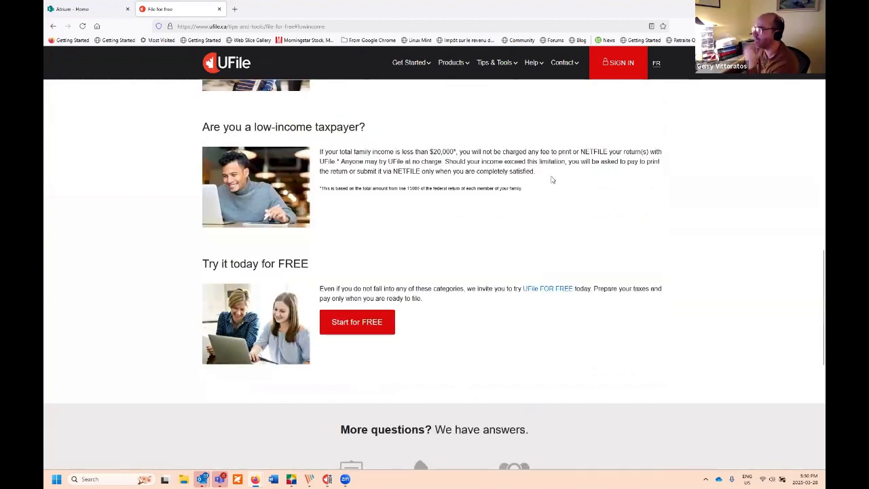
Step: Scroll up to the student offer, highlight its code CFS1981, and return to the top
{"action": "scroll", "coordinate": [479, 238], "scroll_direction": "up", "scroll_amount": 6}
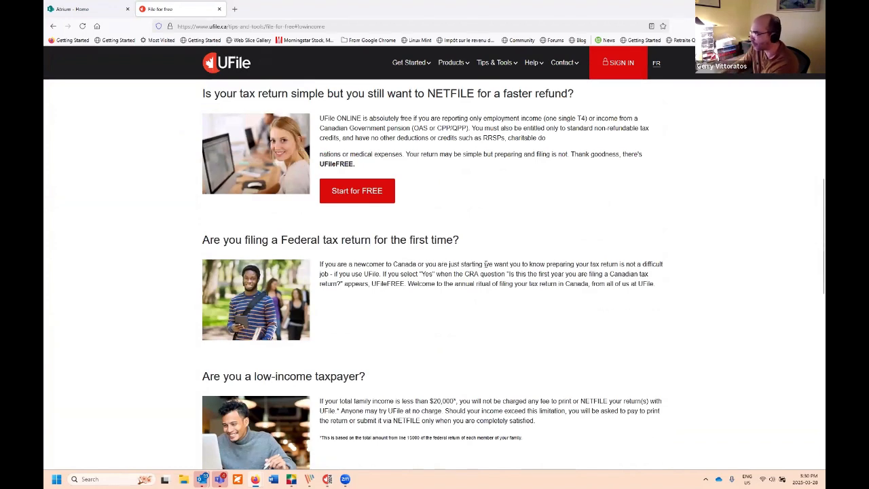
{"action": "scroll", "coordinate": [486, 264], "scroll_direction": "up", "scroll_amount": 3}
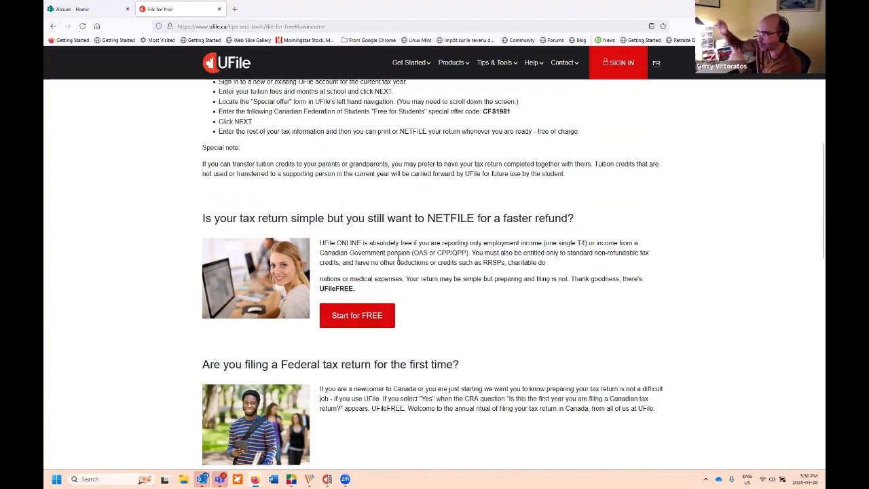
{"action": "scroll", "coordinate": [406, 261], "scroll_direction": "up", "scroll_amount": 3}
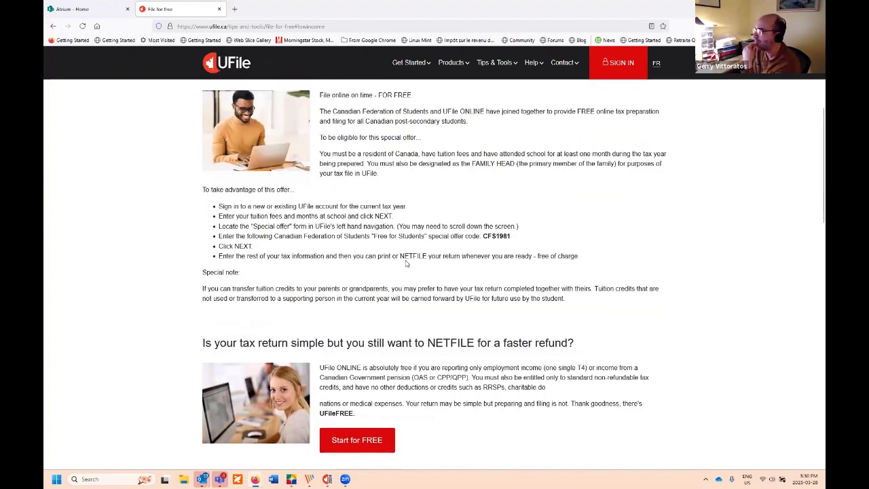
{"action": "scroll", "coordinate": [372, 235], "scroll_direction": "up", "scroll_amount": 1}
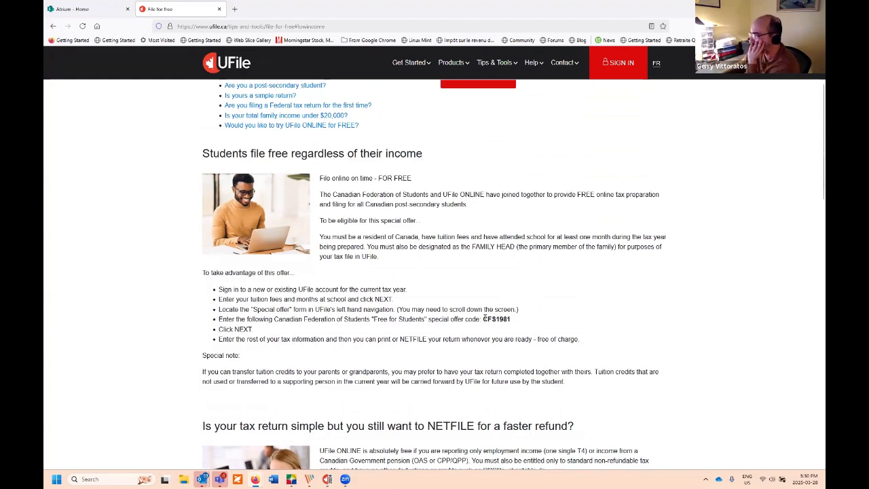
{"action": "left_click_drag", "start_coordinate": [484, 319], "coordinate": [515, 320]}
{"action": "left_click", "coordinate": [450, 286]}
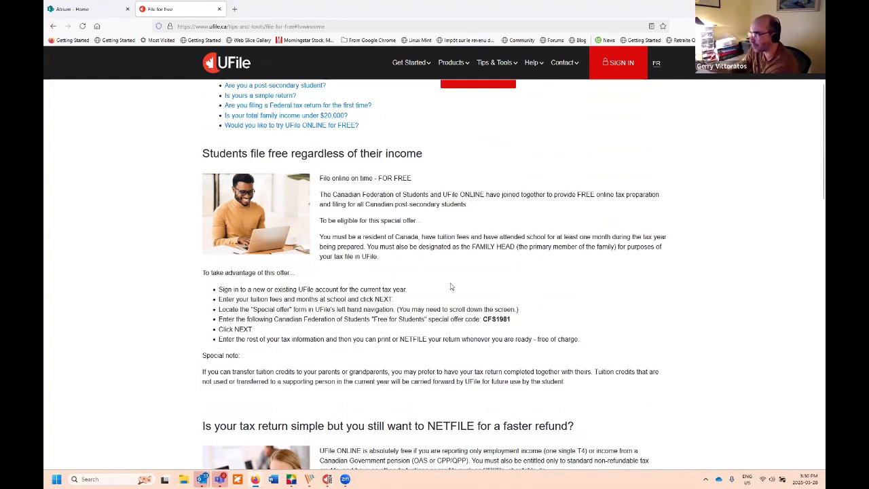
{"action": "scroll", "coordinate": [444, 252], "scroll_direction": "up", "scroll_amount": 3}
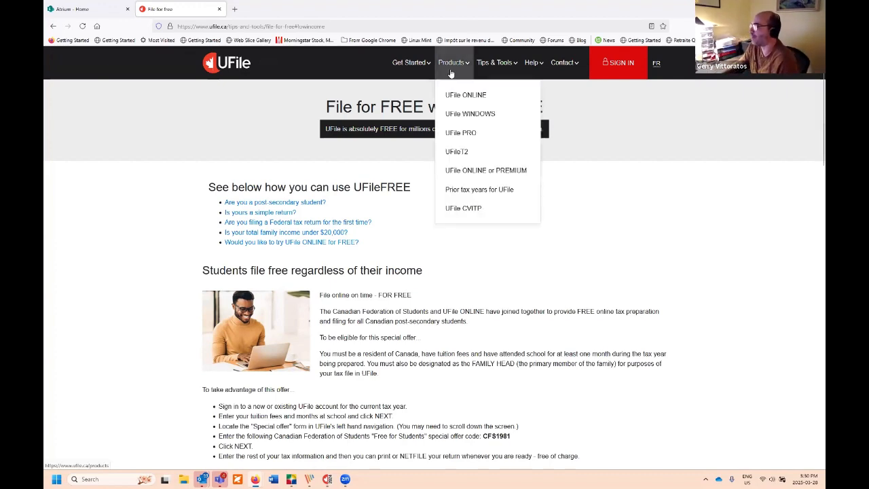
Step: Display the Products dropdown in the top navigation bar
{"action": "mouse_move", "coordinate": [499, 66]}
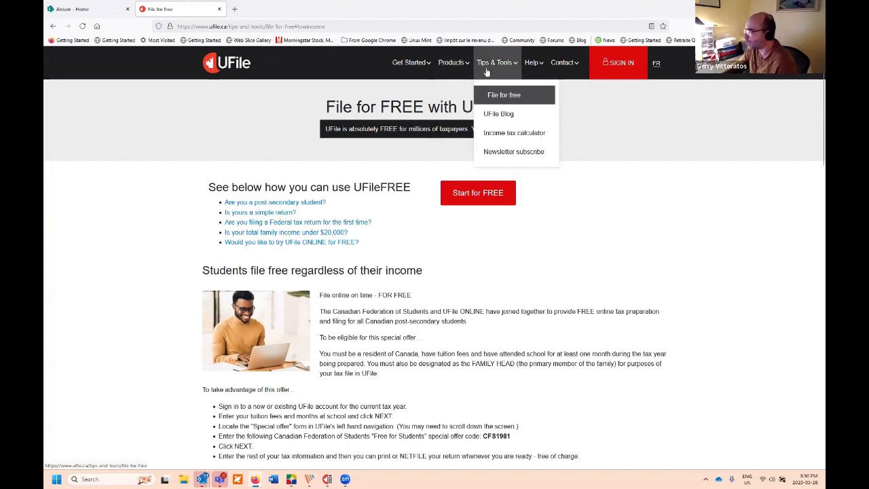
{"action": "mouse_move", "coordinate": [455, 63]}
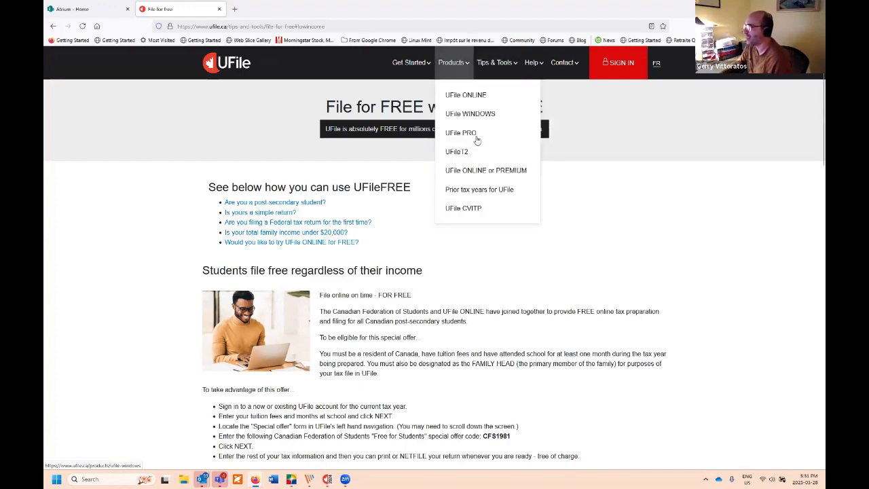
Step: Open the UFile WINDOWS page and review its $5 off offer, $36.99/$23.99 packages and features
{"action": "left_click", "coordinate": [475, 115]}
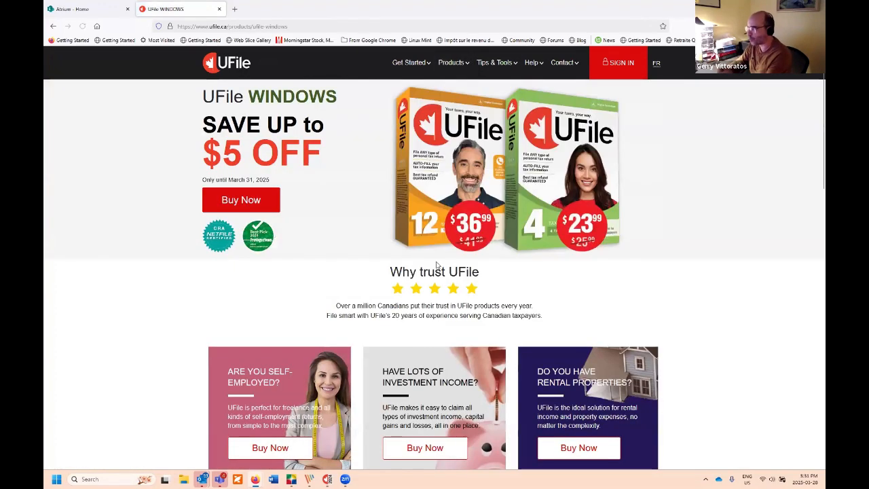
{"action": "scroll", "coordinate": [398, 278], "scroll_direction": "down", "scroll_amount": 3}
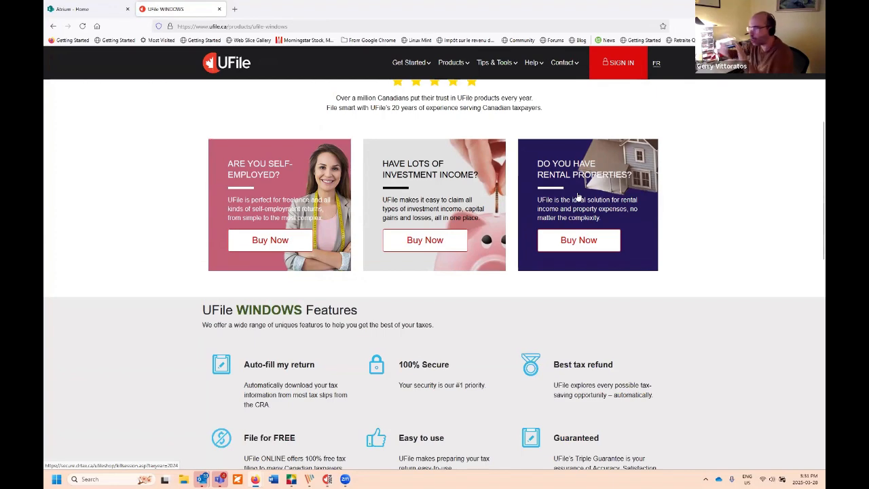
{"action": "scroll", "coordinate": [592, 181], "scroll_direction": "down", "scroll_amount": 3}
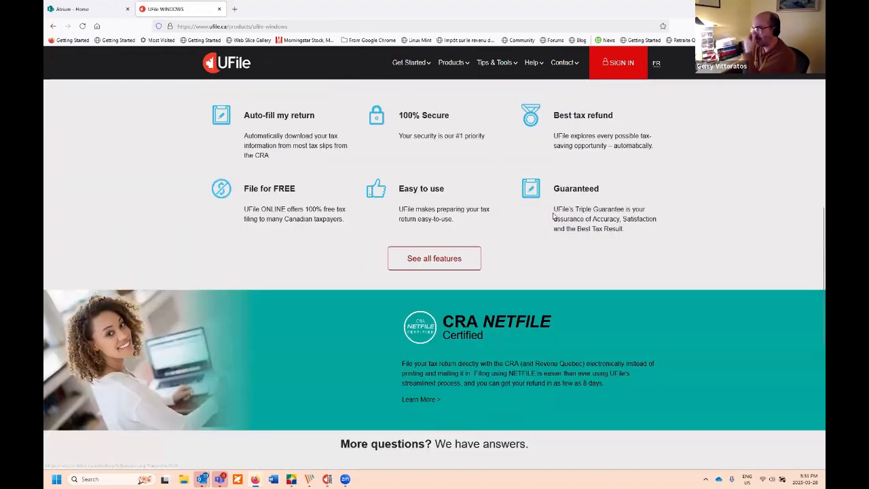
{"action": "scroll", "coordinate": [554, 212], "scroll_direction": "up", "scroll_amount": 4}
{"action": "scroll", "coordinate": [553, 211], "scroll_direction": "up", "scroll_amount": 2}
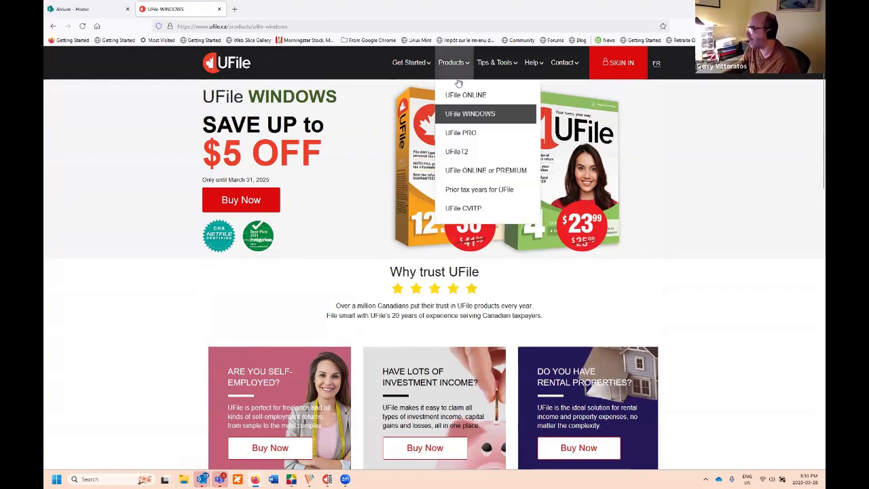
{"action": "mouse_move", "coordinate": [424, 68]}
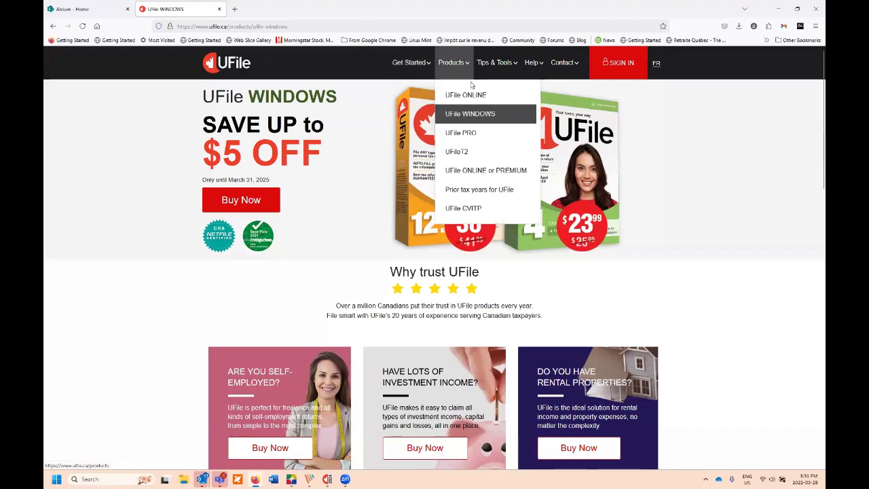
Step: Open the UFile ONLINE product page and scroll through it
{"action": "left_click", "coordinate": [467, 95]}
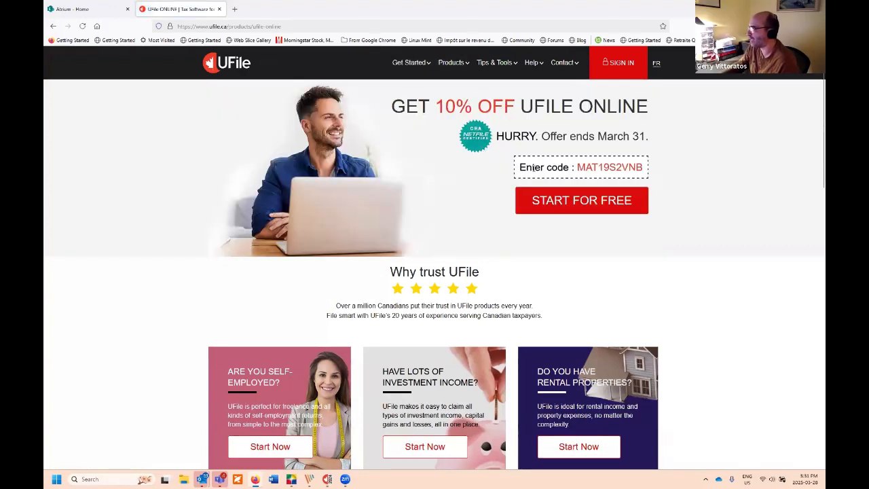
{"action": "scroll", "coordinate": [378, 188], "scroll_direction": "down", "scroll_amount": 8}
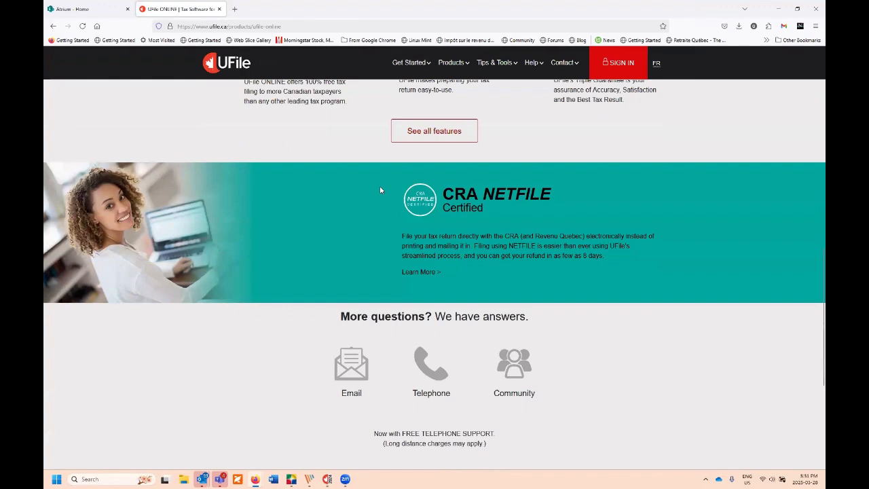
{"action": "scroll", "coordinate": [378, 187], "scroll_direction": "up", "scroll_amount": 10}
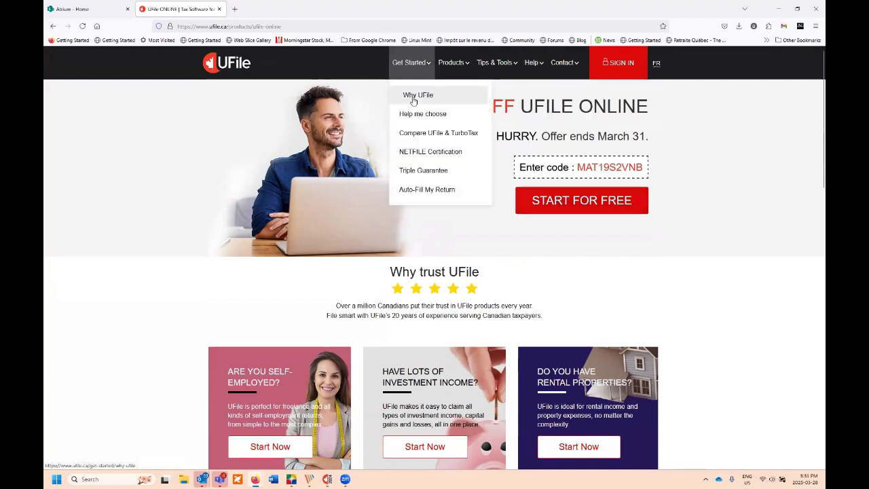
Step: Open the Why UFile page and look over its features list
{"action": "left_click", "coordinate": [413, 99]}
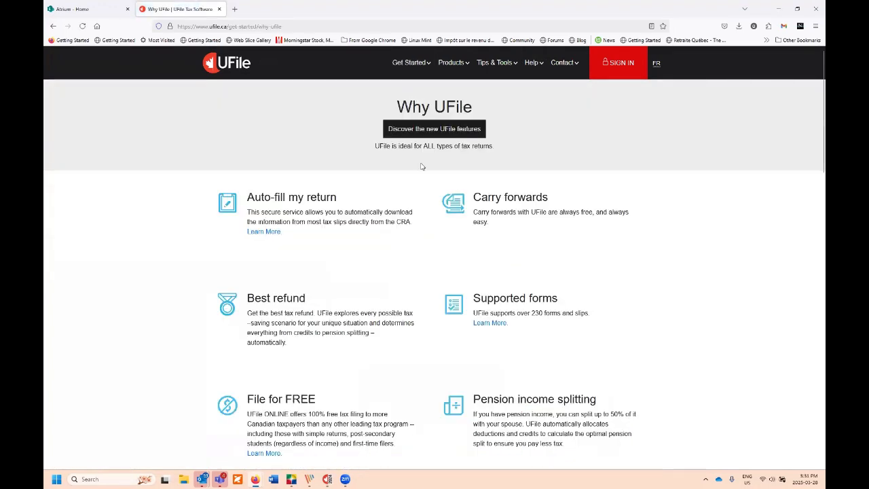
{"action": "scroll", "coordinate": [417, 163], "scroll_direction": "down", "scroll_amount": 5}
{"action": "scroll", "coordinate": [419, 142], "scroll_direction": "up", "scroll_amount": 3}
Step: Open Compare UFile & TurboTax and view the $20.95 versus $20.99–$49.99 pricing cards
{"action": "mouse_move", "coordinate": [412, 68]}
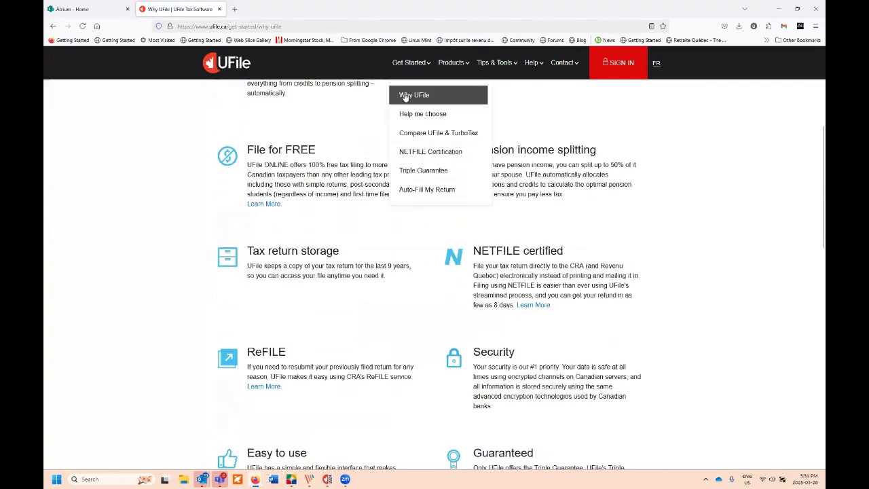
{"action": "left_click", "coordinate": [441, 134]}
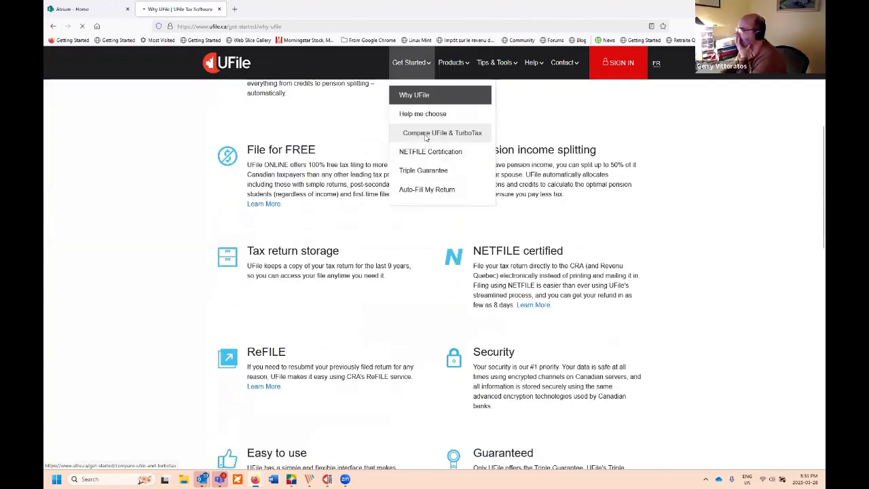
{"action": "scroll", "coordinate": [447, 214], "scroll_direction": "down", "scroll_amount": 2}
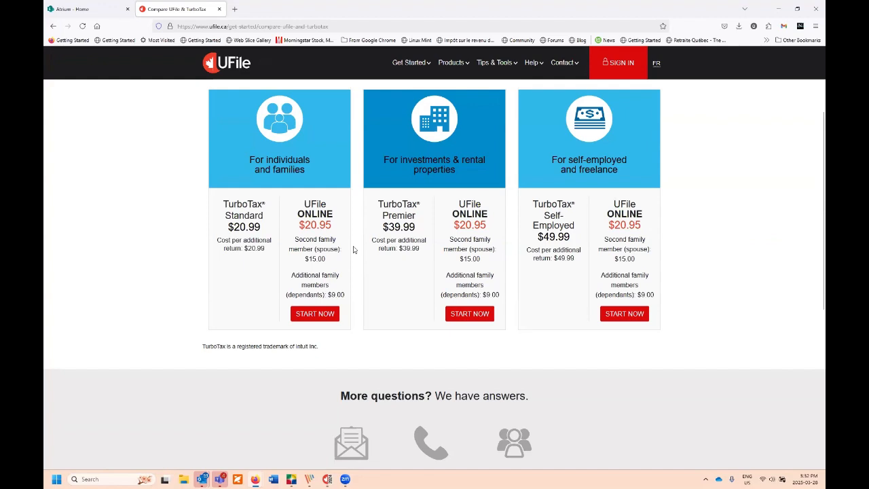
{"action": "mouse_move", "coordinate": [408, 62]}
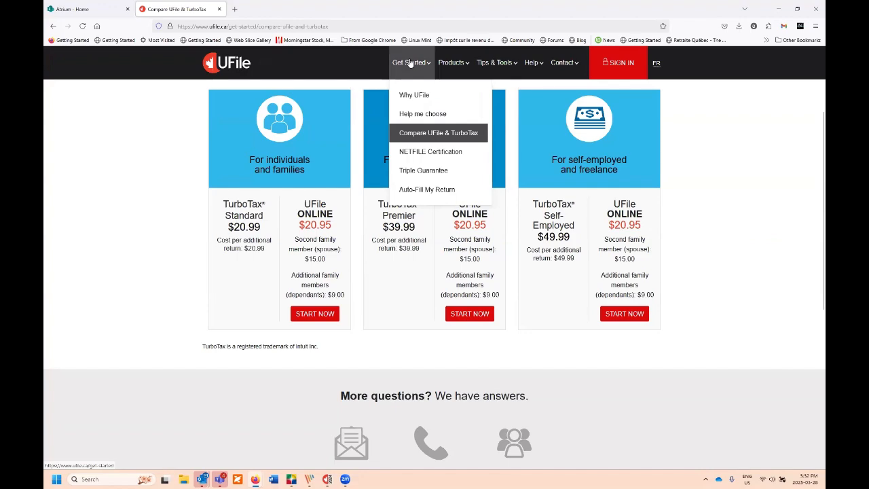
Step: Start a UFile WINDOWS purchase, go back to the product page, then switch to UFile 2024
{"action": "mouse_move", "coordinate": [471, 70]}
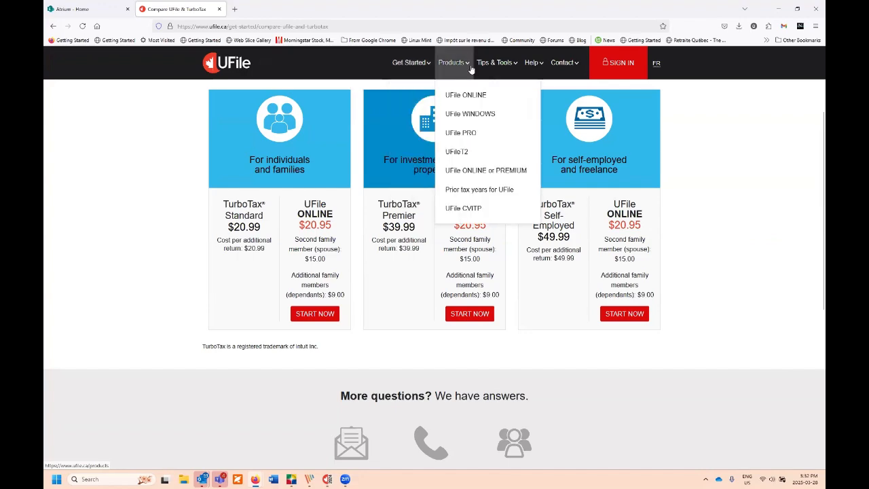
{"action": "left_click", "coordinate": [479, 114]}
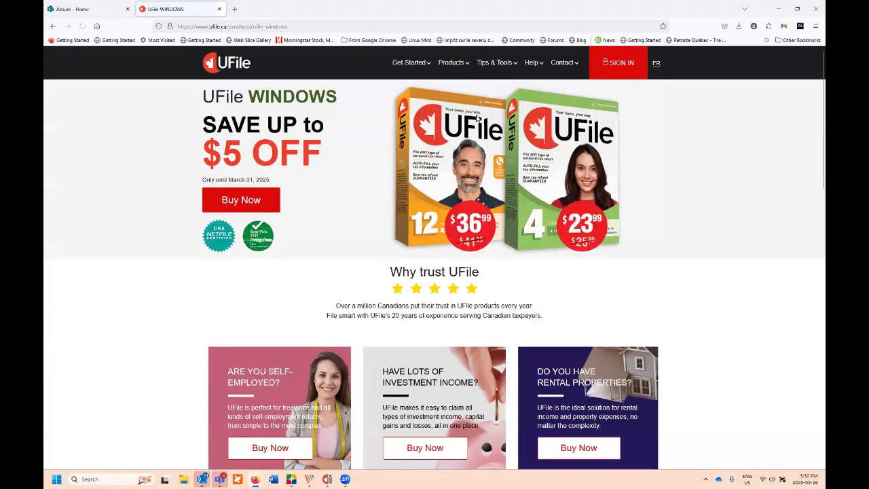
{"action": "left_click", "coordinate": [242, 206]}
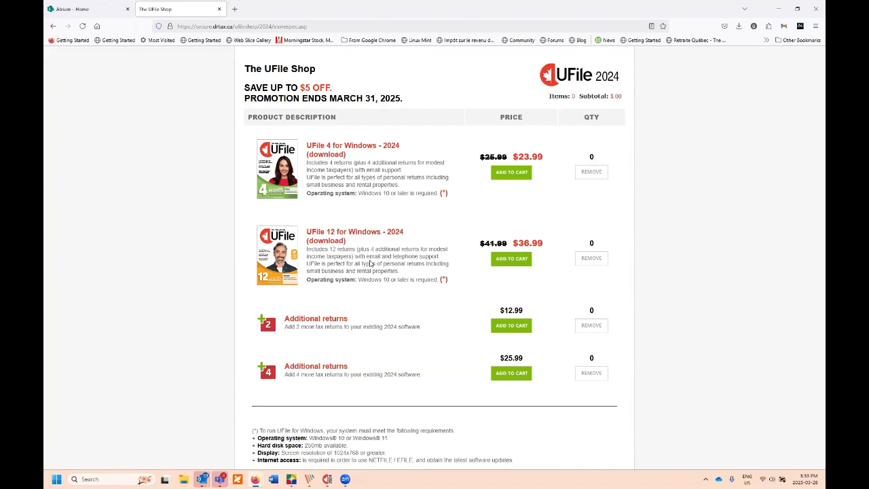
{"action": "left_click", "coordinate": [53, 26]}
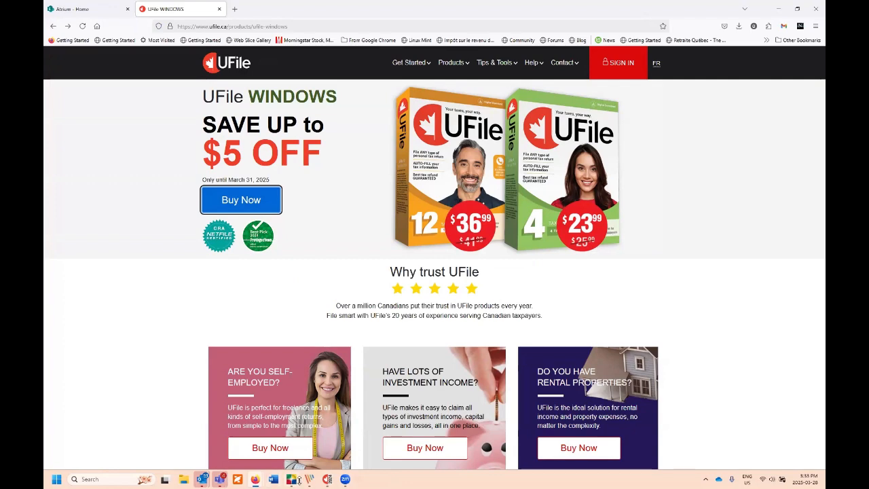
{"action": "key", "text": "alt+Tab"}
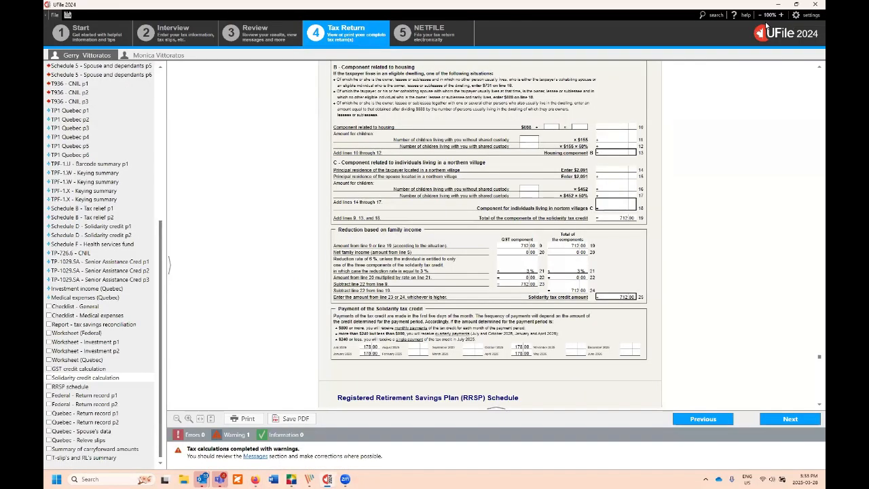
Step: Reach the Support assistant's step 3 request form, then bring Firefox's UFile WINDOWS page forward
{"action": "left_click", "coordinate": [745, 15]}
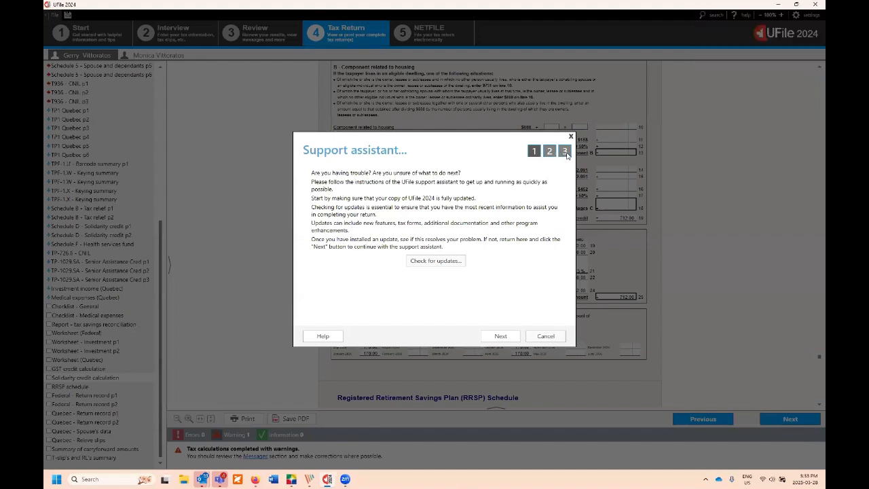
{"action": "left_click", "coordinate": [500, 337]}
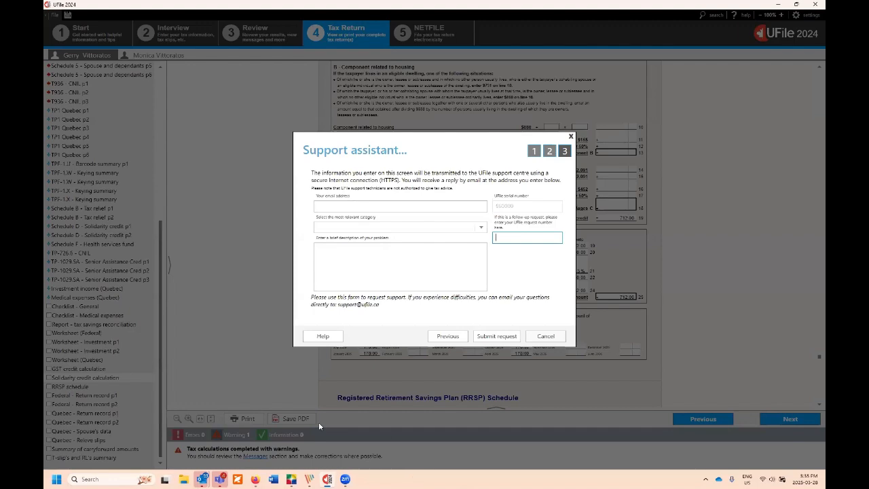
{"action": "mouse_move", "coordinate": [255, 479]}
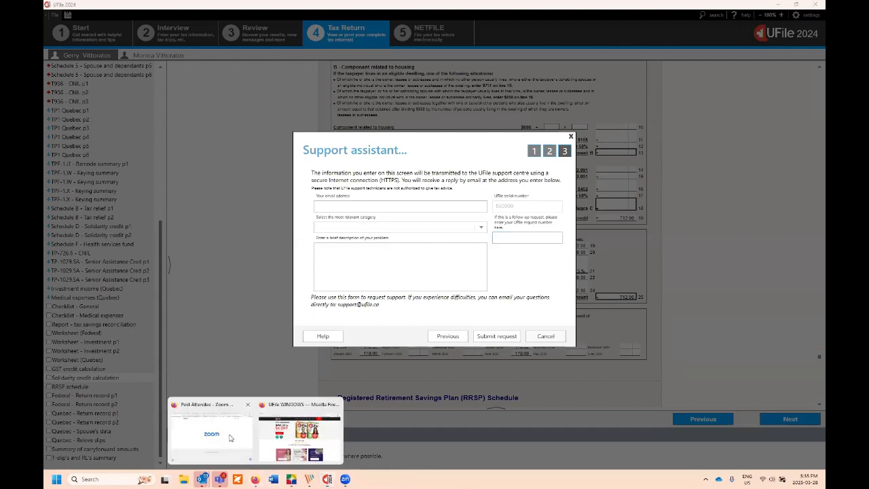
{"action": "left_click", "coordinate": [304, 437]}
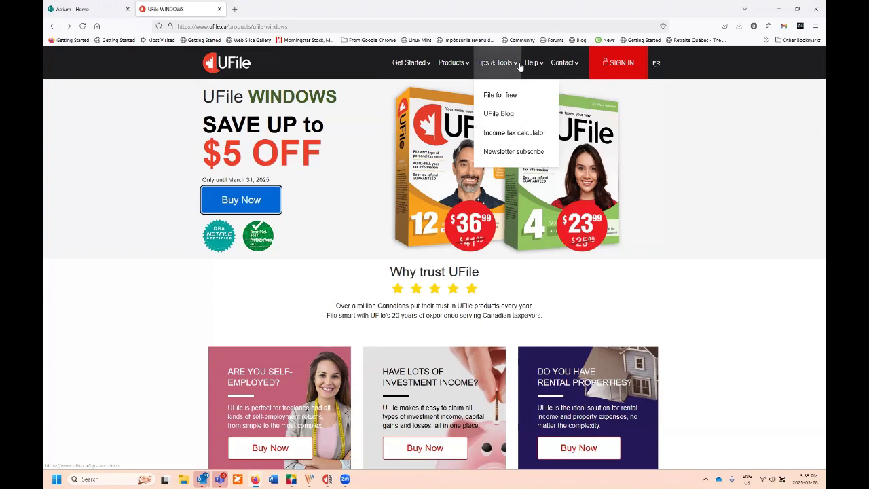
Step: Open the Help Centre, scroll its help sections to the footer, and follow the YouTube link
{"action": "mouse_move", "coordinate": [536, 65]}
{"action": "left_click", "coordinate": [551, 96]}
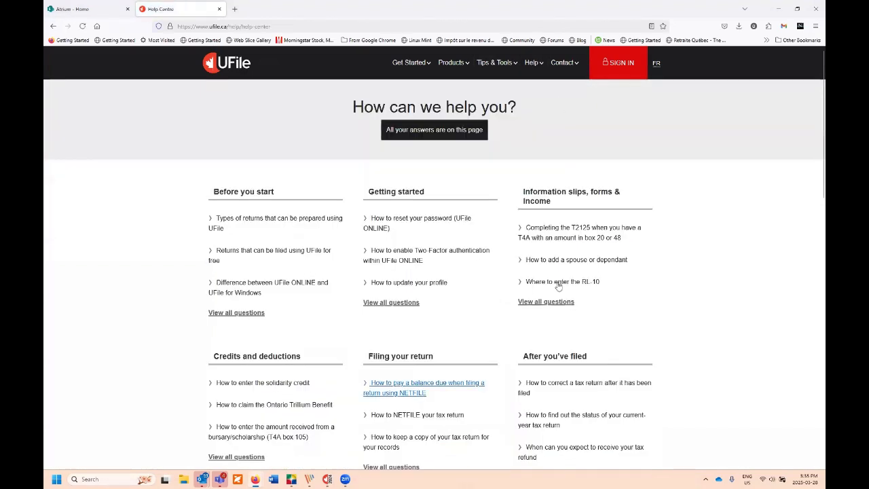
{"action": "scroll", "coordinate": [437, 248], "scroll_direction": "down", "scroll_amount": 1}
{"action": "scroll", "coordinate": [436, 248], "scroll_direction": "up", "scroll_amount": 1}
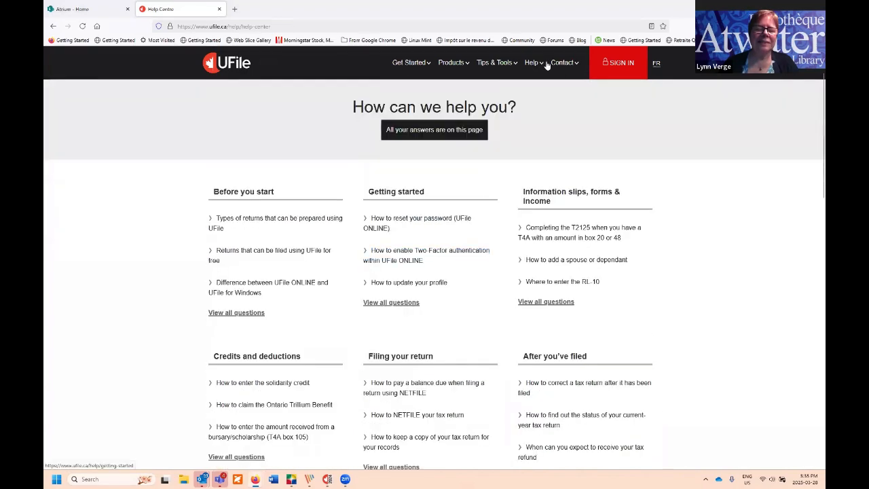
{"action": "mouse_move", "coordinate": [533, 62]}
{"action": "scroll", "coordinate": [419, 229], "scroll_direction": "down", "scroll_amount": 8}
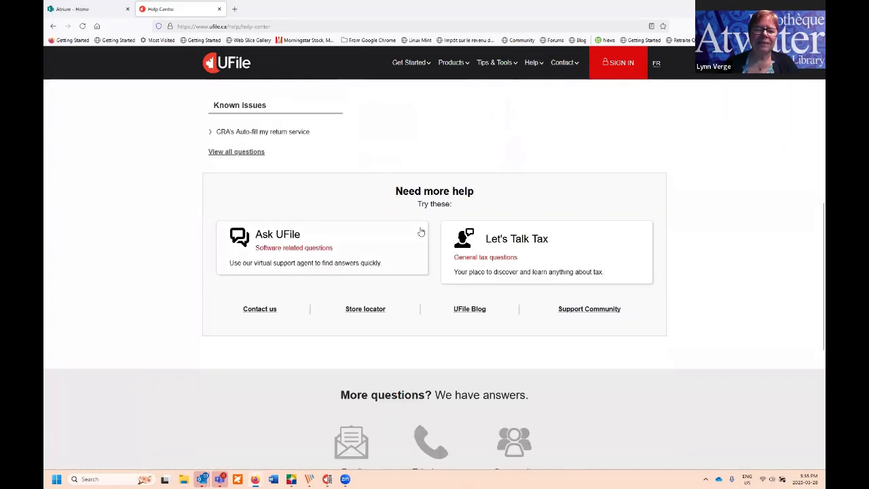
{"action": "scroll", "coordinate": [421, 232], "scroll_direction": "down", "scroll_amount": 4}
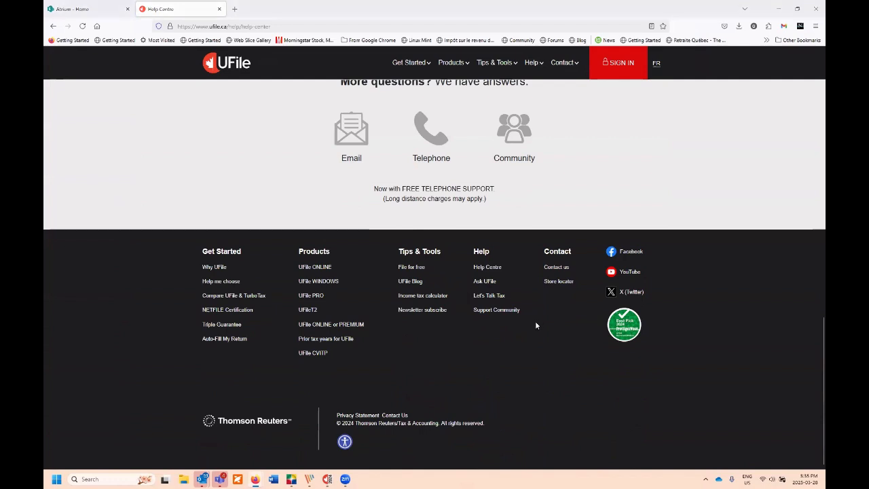
{"action": "left_click", "coordinate": [623, 275]}
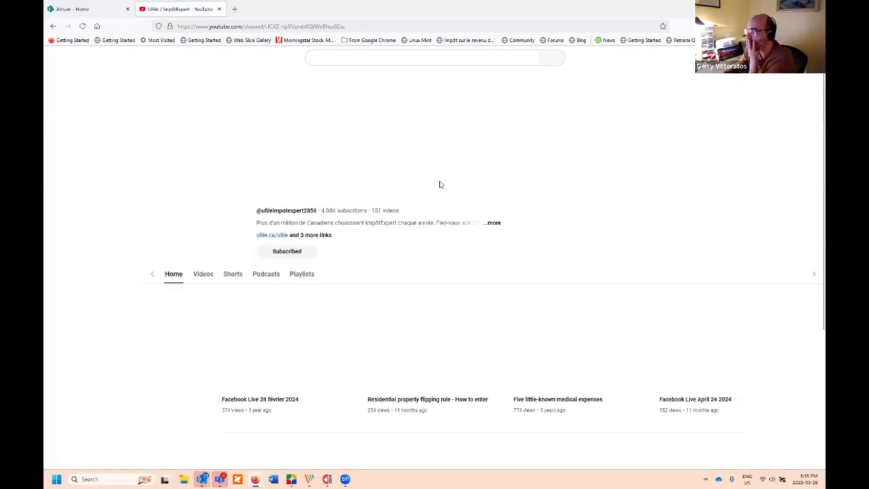
Step: Scroll the UFile / ImpôtExpert channel and its videos, then go back twice to the Help Centre
{"action": "scroll", "coordinate": [437, 215], "scroll_direction": "down", "scroll_amount": 3}
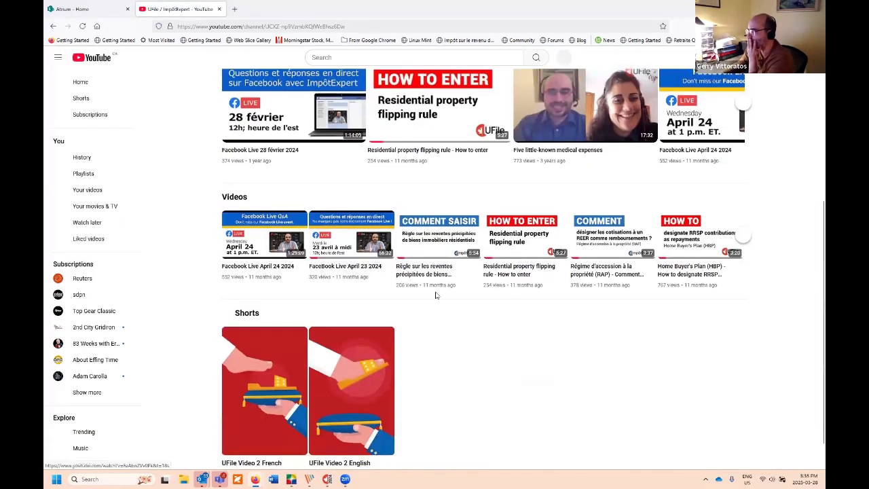
{"action": "scroll", "coordinate": [532, 307], "scroll_direction": "up", "scroll_amount": 3}
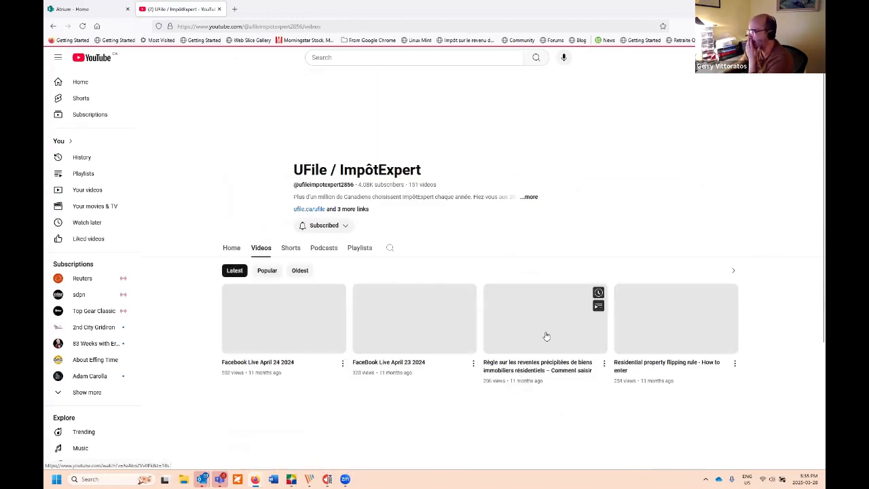
{"action": "scroll", "coordinate": [510, 303], "scroll_direction": "down", "scroll_amount": 2}
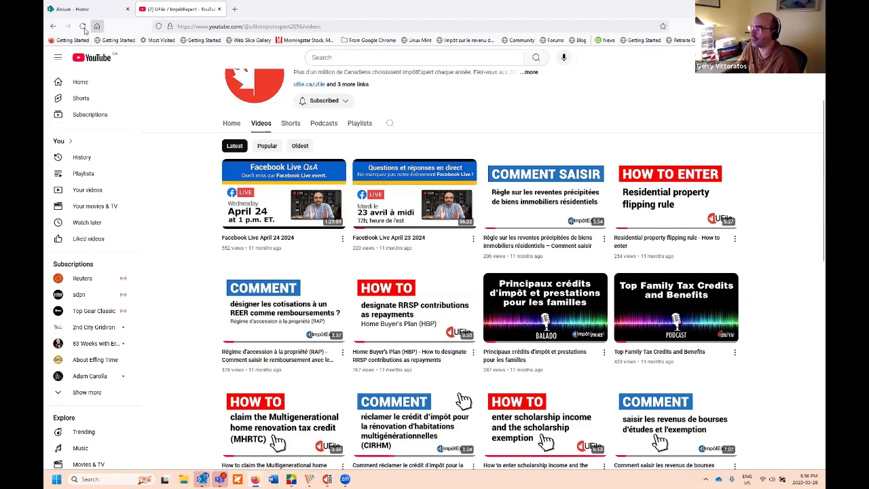
{"action": "left_click", "coordinate": [52, 25]}
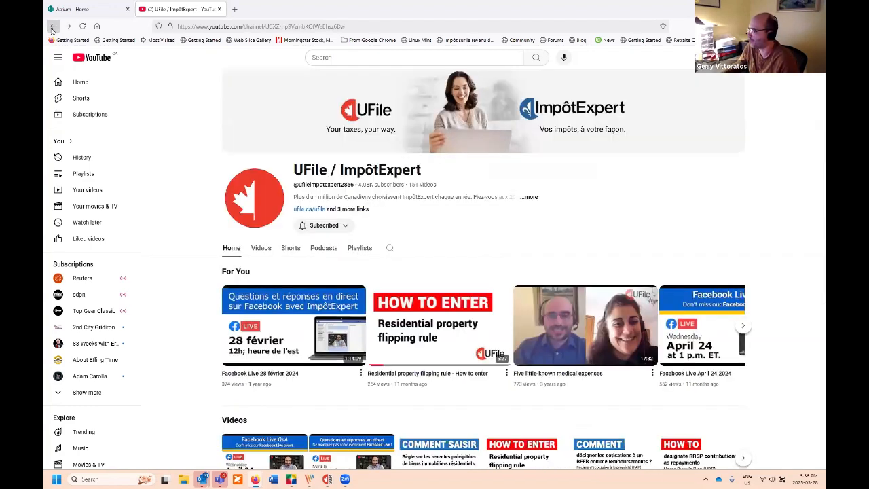
{"action": "left_click", "coordinate": [52, 26]}
Step: Open UFile.ca's Facebook page, close the Review changes notice, and scroll to the live tax-questions video
{"action": "left_click", "coordinate": [628, 253]}
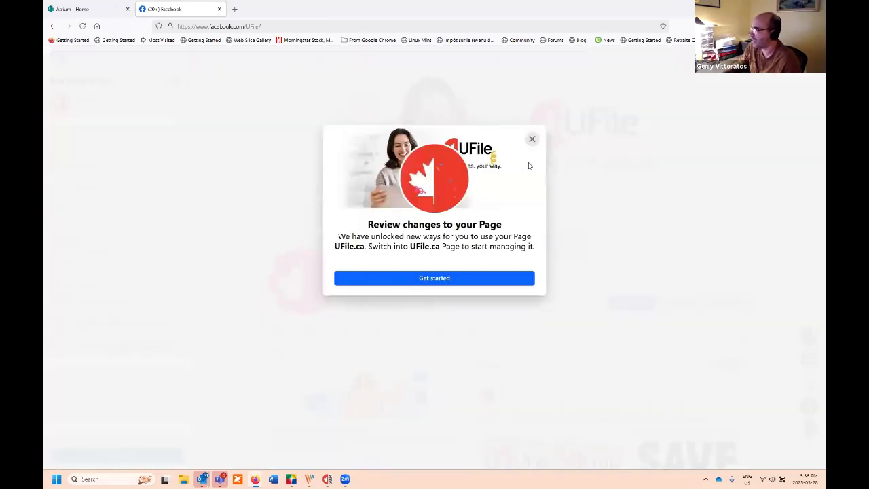
{"action": "left_click", "coordinate": [628, 228]}
{"action": "scroll", "coordinate": [597, 217], "scroll_direction": "down", "scroll_amount": 10}
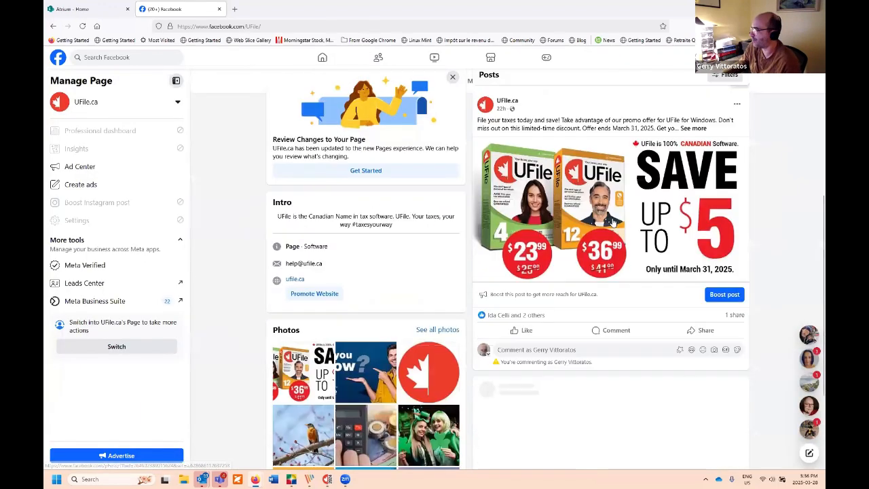
{"action": "scroll", "coordinate": [577, 231], "scroll_direction": "down", "scroll_amount": 7}
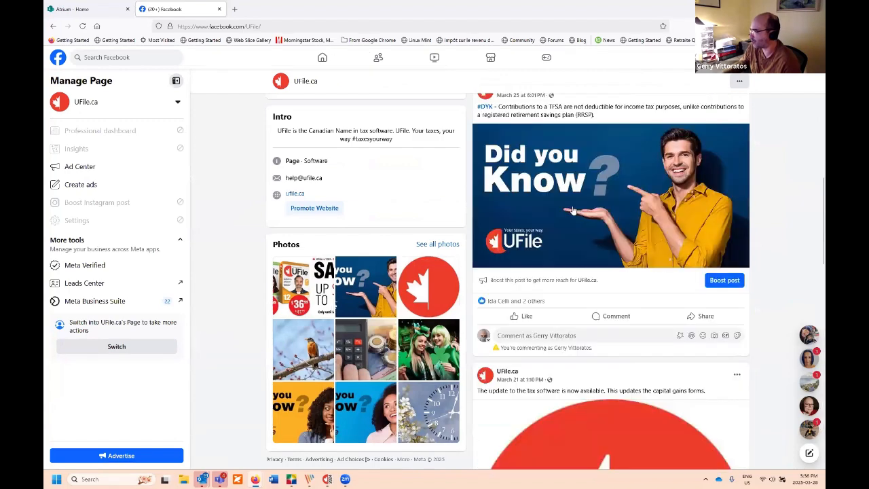
{"action": "scroll", "coordinate": [586, 247], "scroll_direction": "down", "scroll_amount": 10}
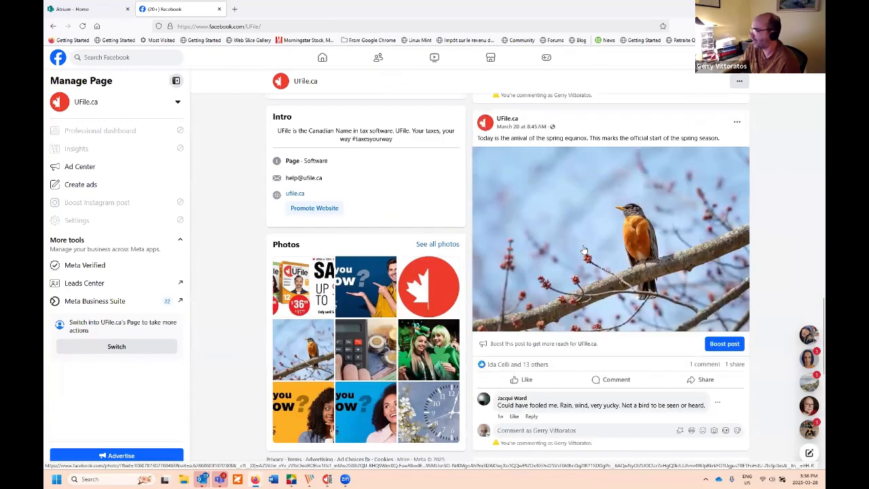
{"action": "scroll", "coordinate": [586, 254], "scroll_direction": "up", "scroll_amount": 3}
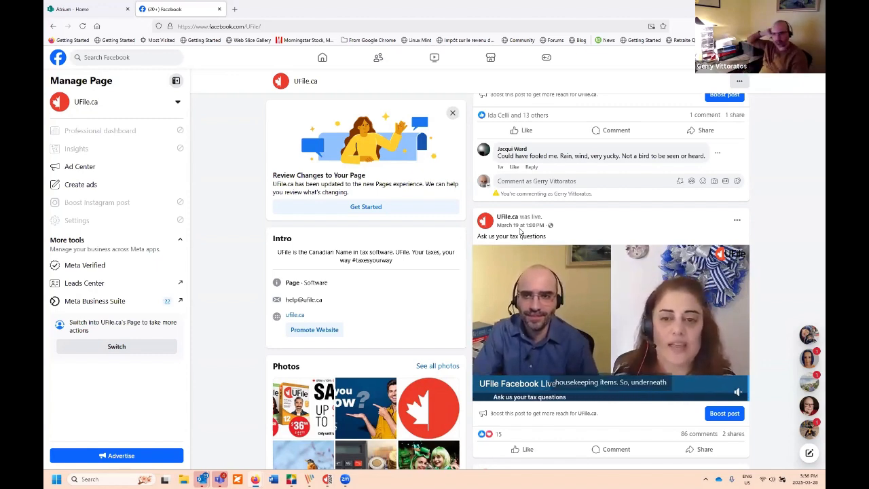
{"action": "mouse_move", "coordinate": [589, 297]}
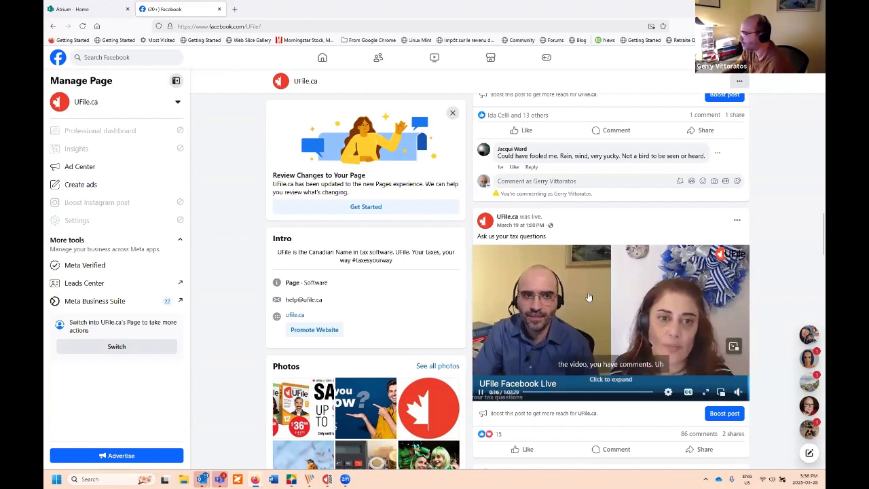